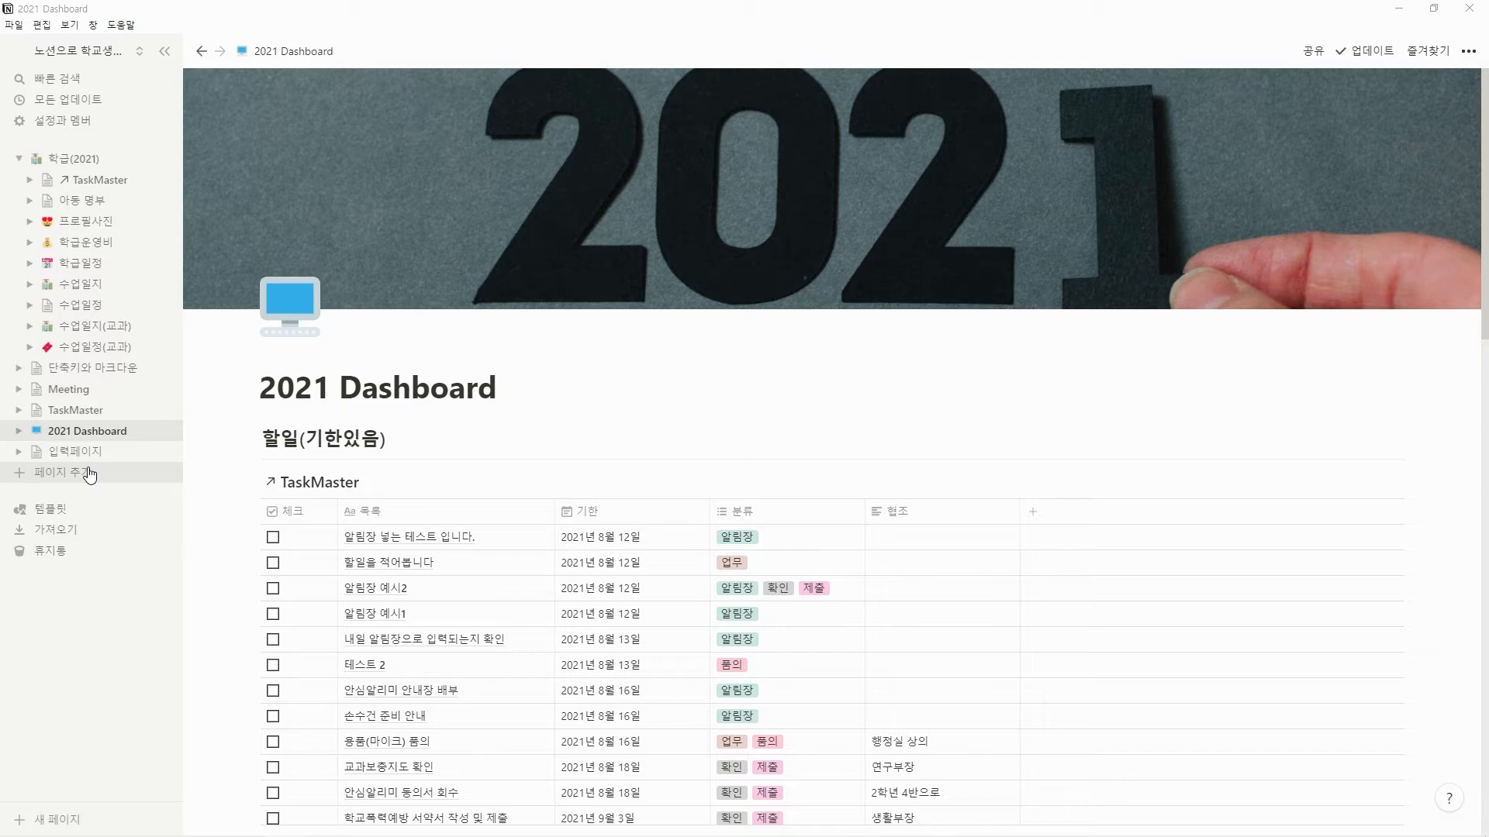
Create a new blank page titled "포트폴리오" and set it to full width.
left_click(85, 481)
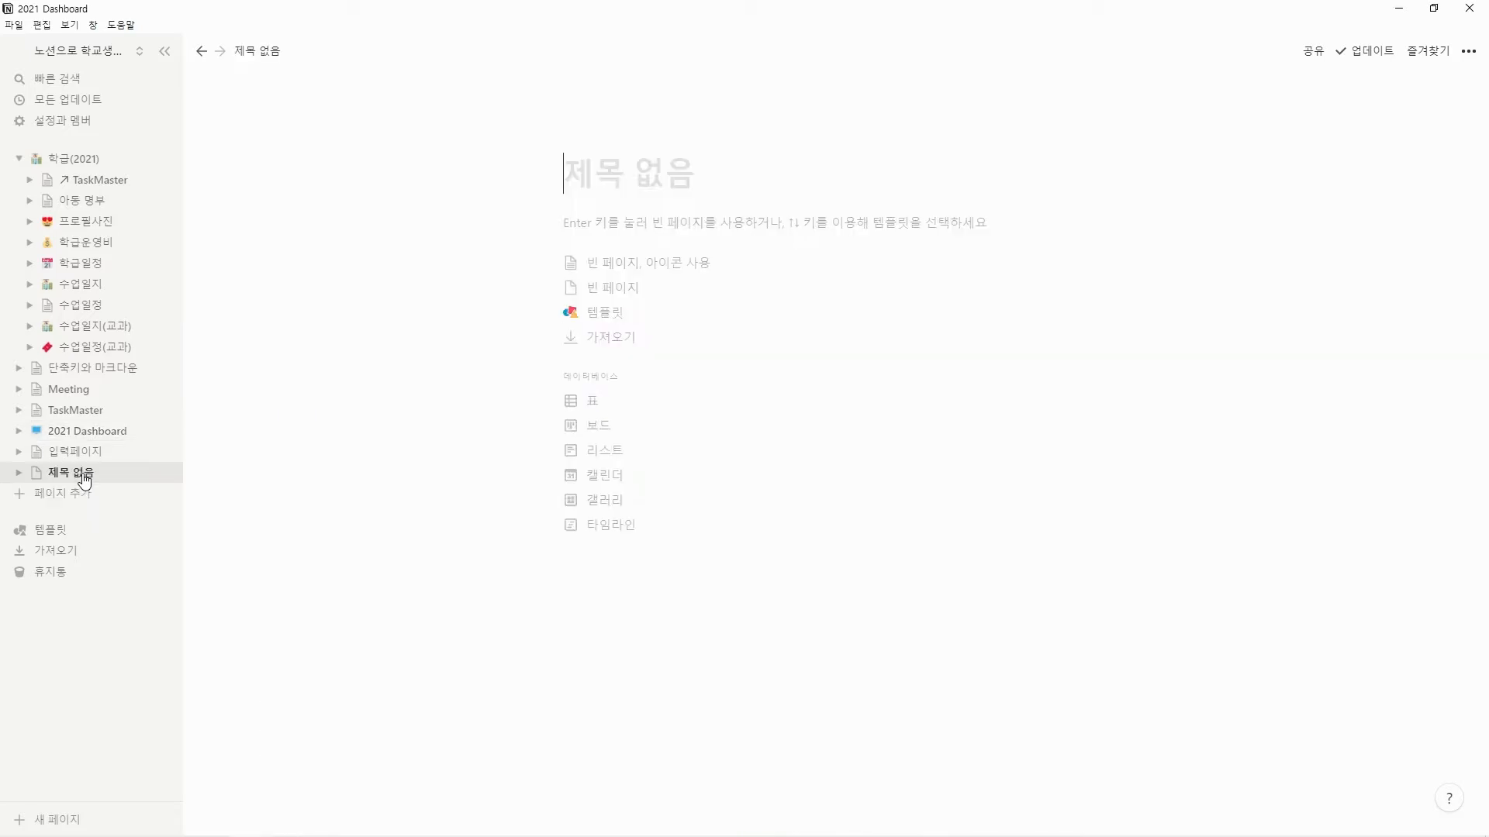
type("포트폴리오")
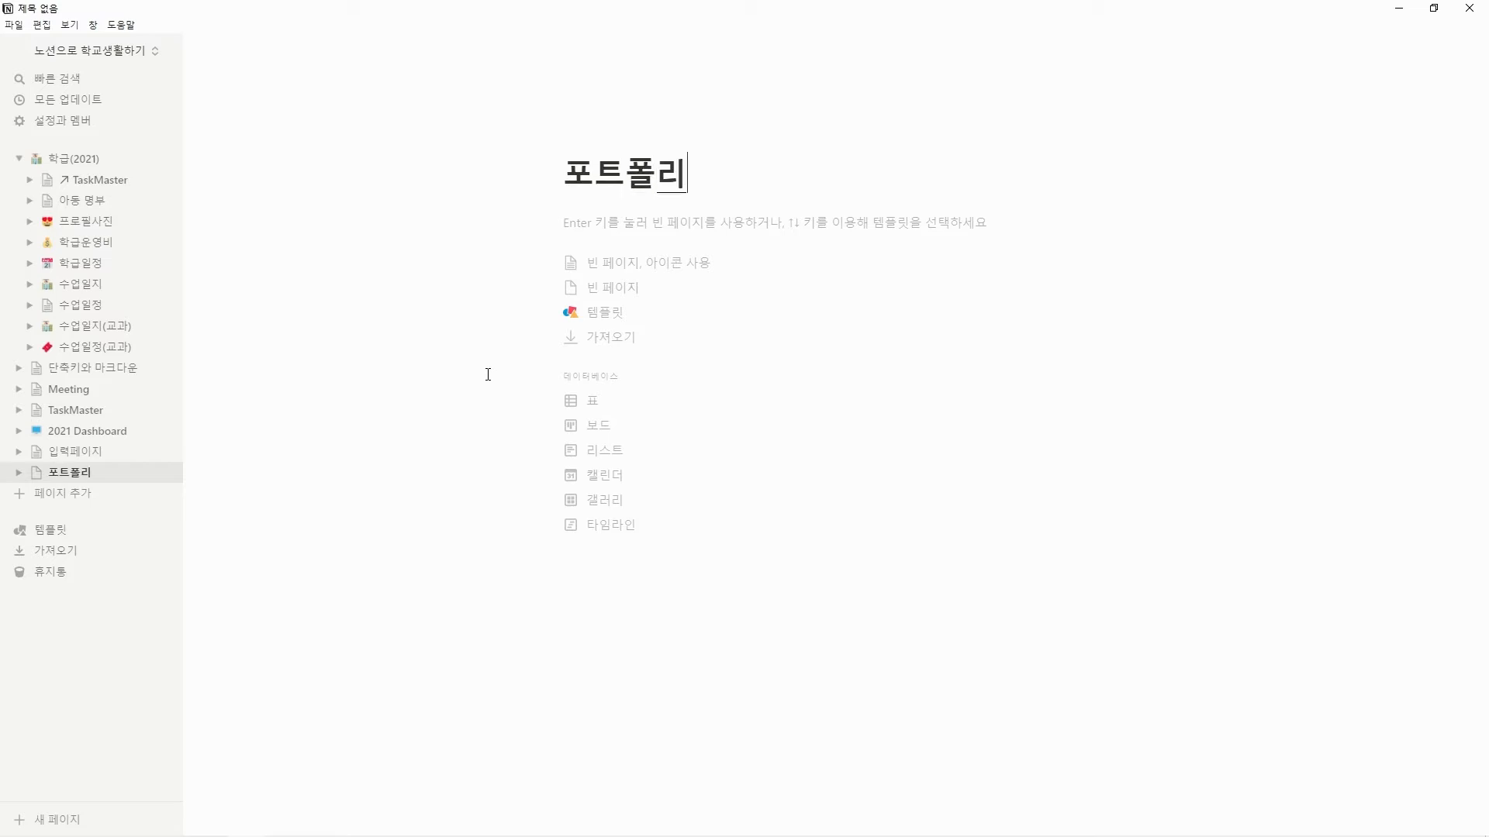
key("Return")
left_click(1466, 53)
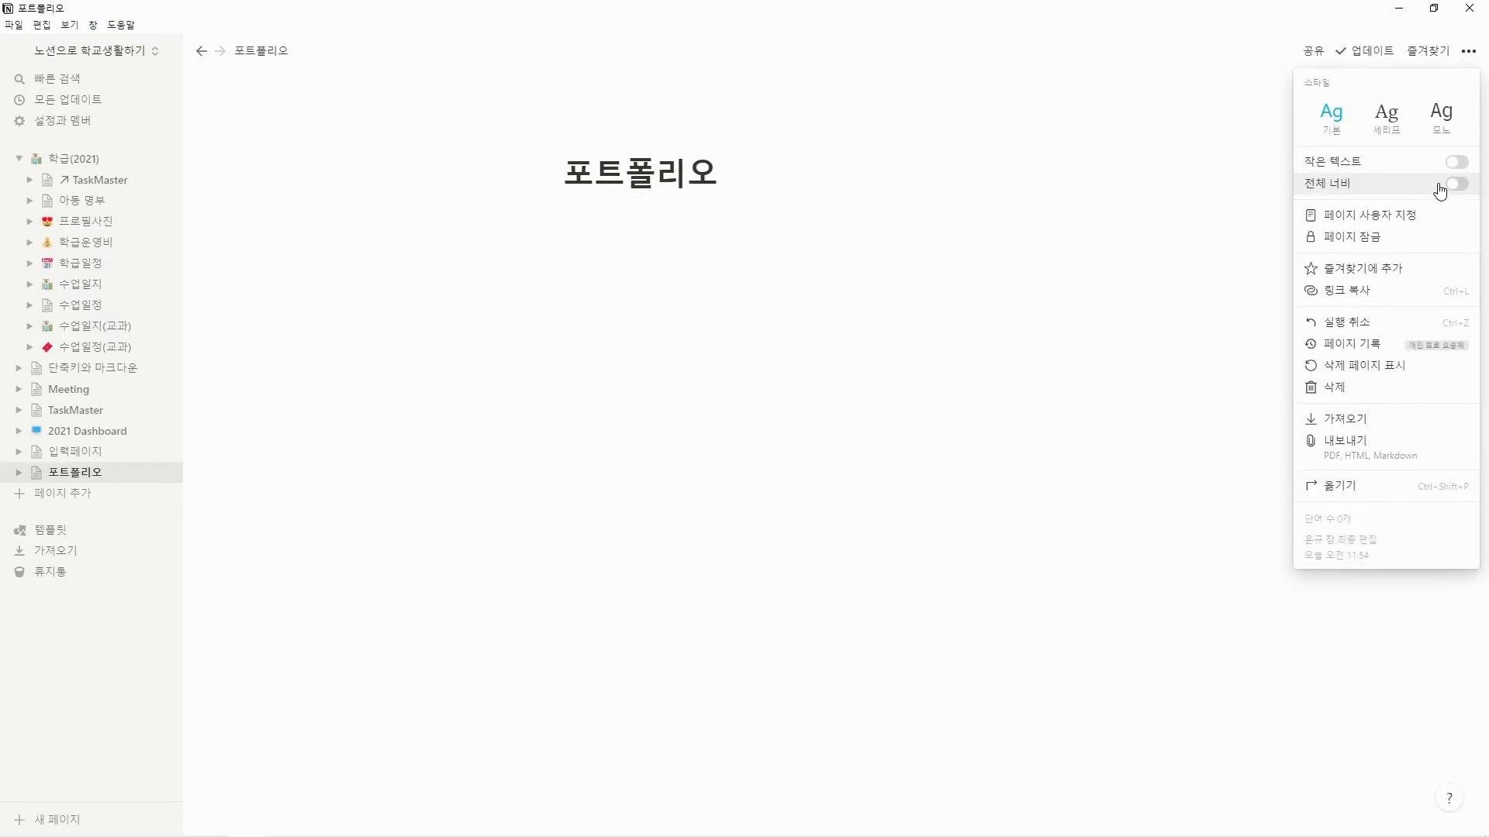
left_click(1444, 185)
Add a level-2 heading "이미지 넣기" at the start of the page.
left_click(738, 289)
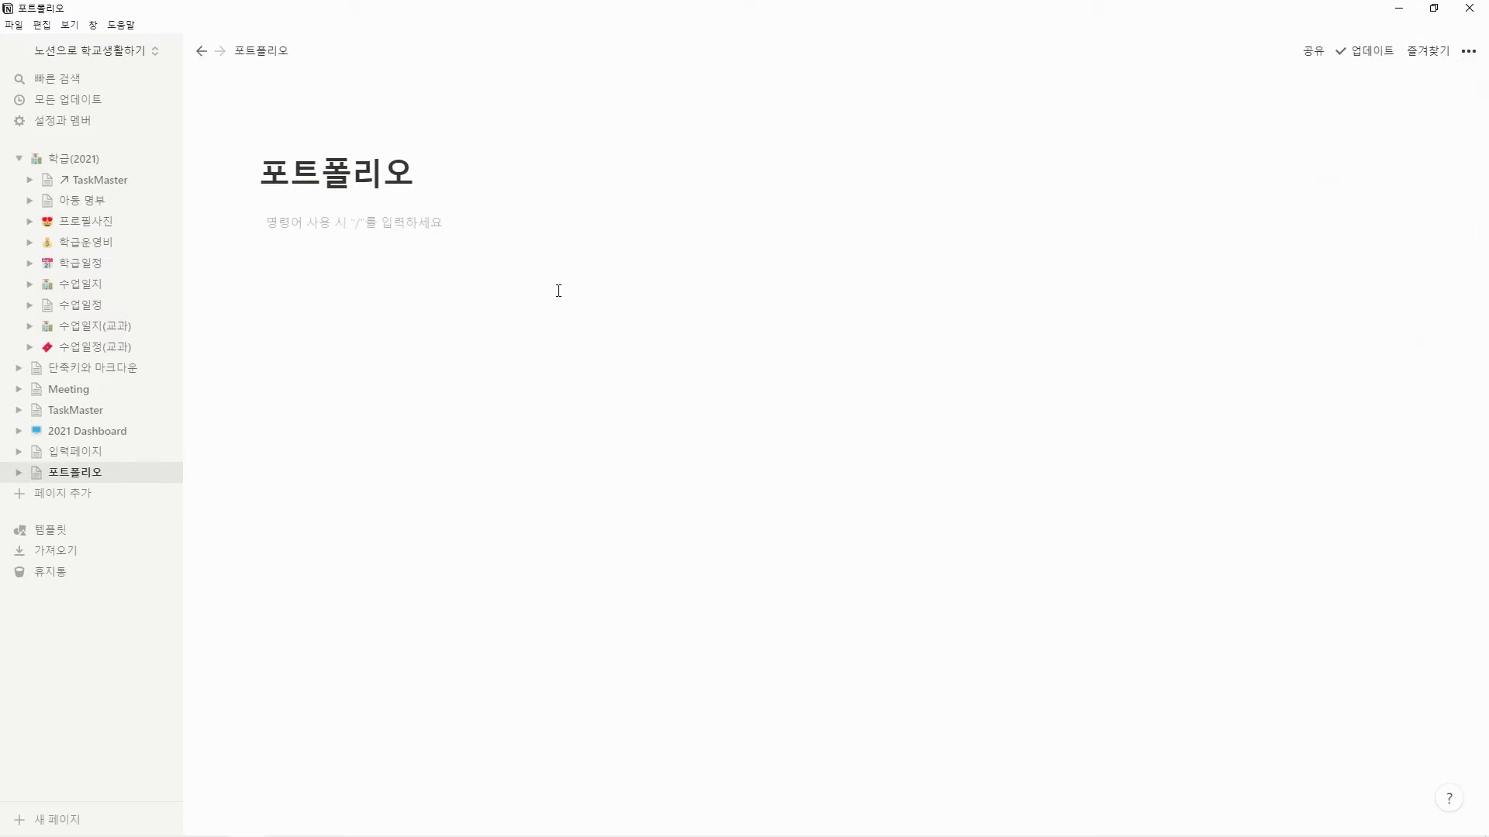
type("이")
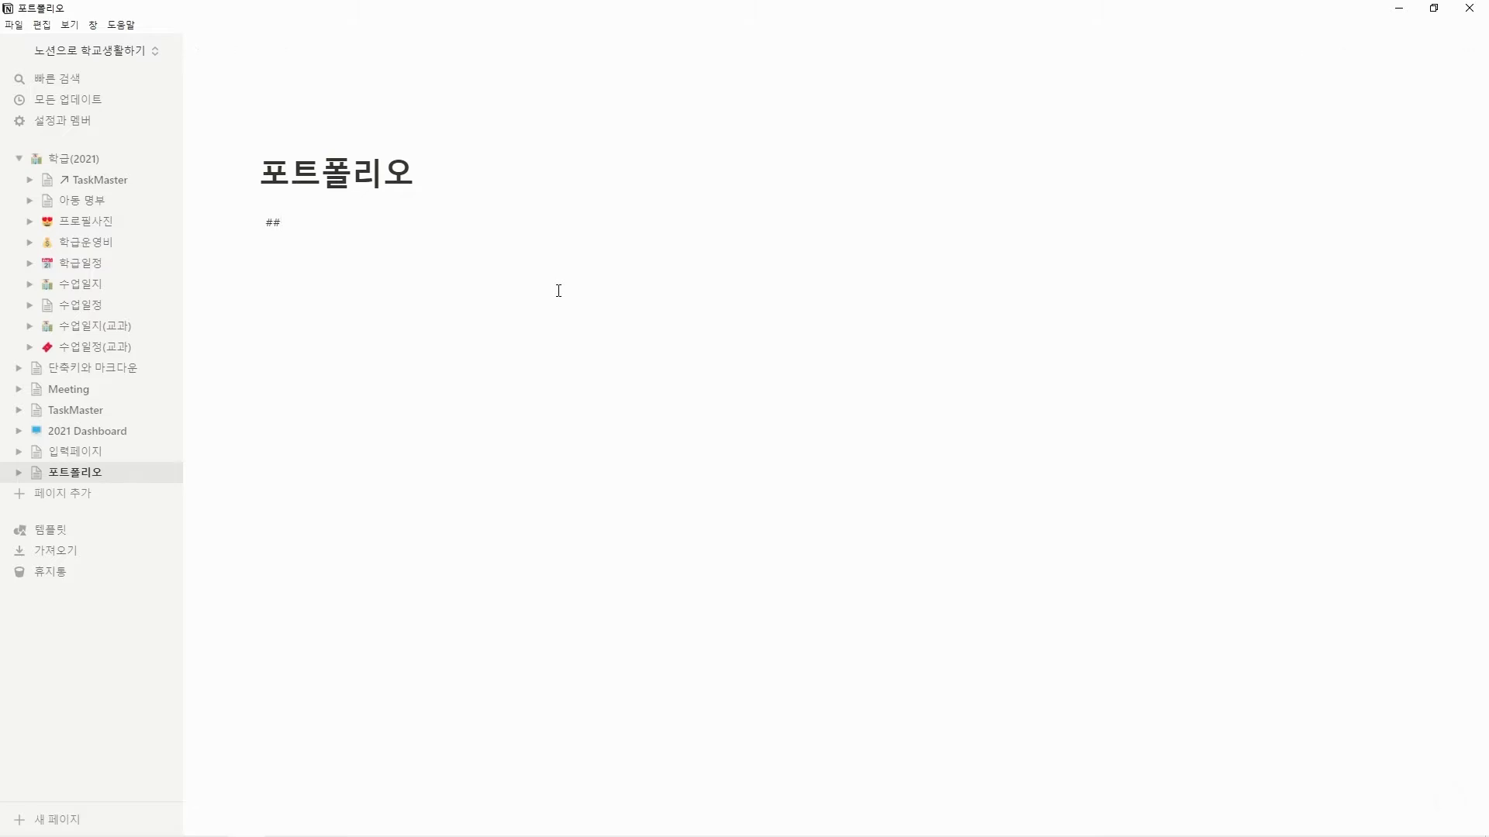
type("미지 넣기")
key("Return")
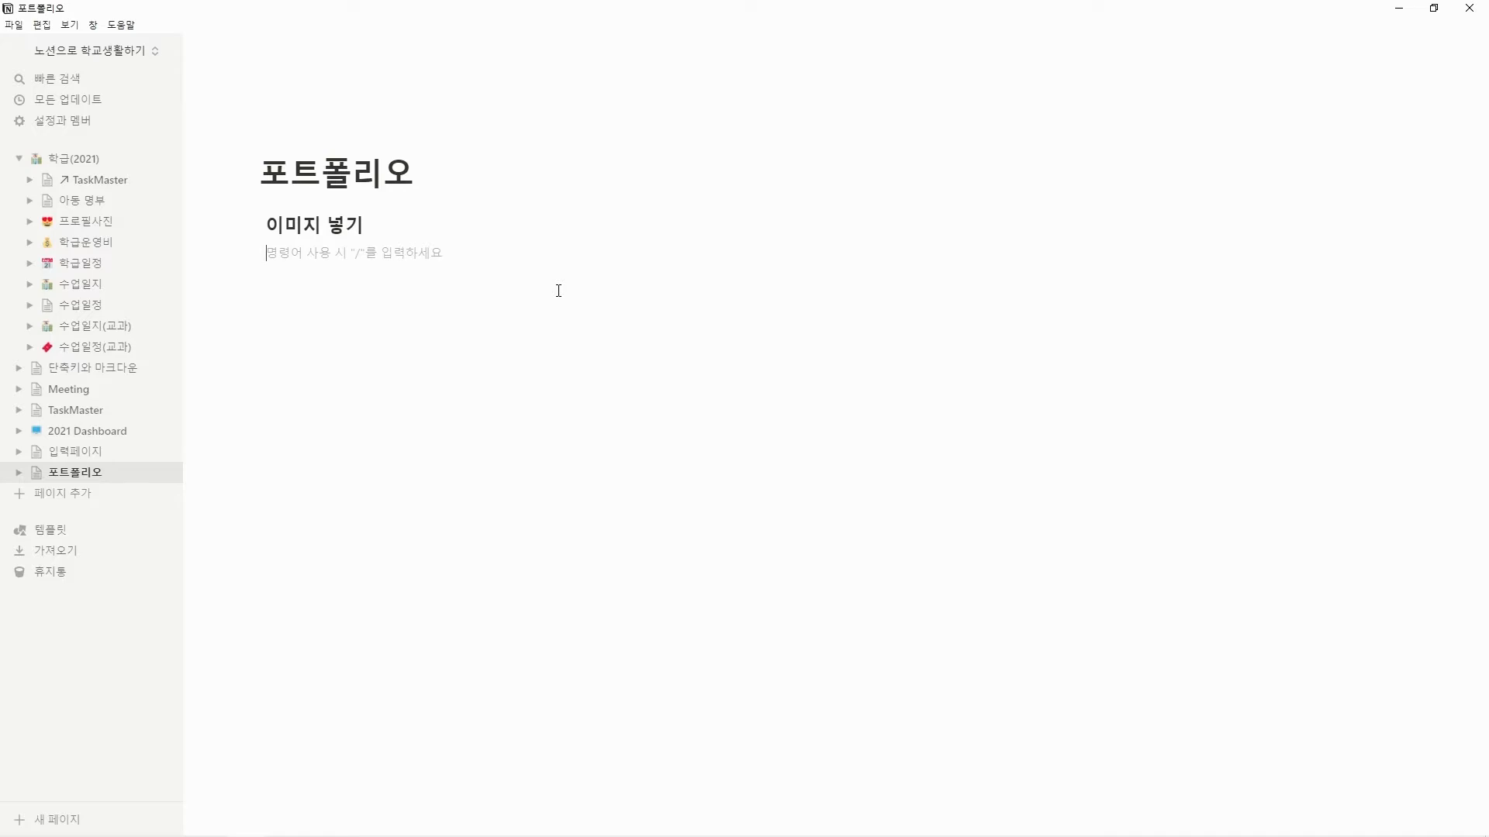
Insert an image block below the "이미지 넣기" heading.
type("/")
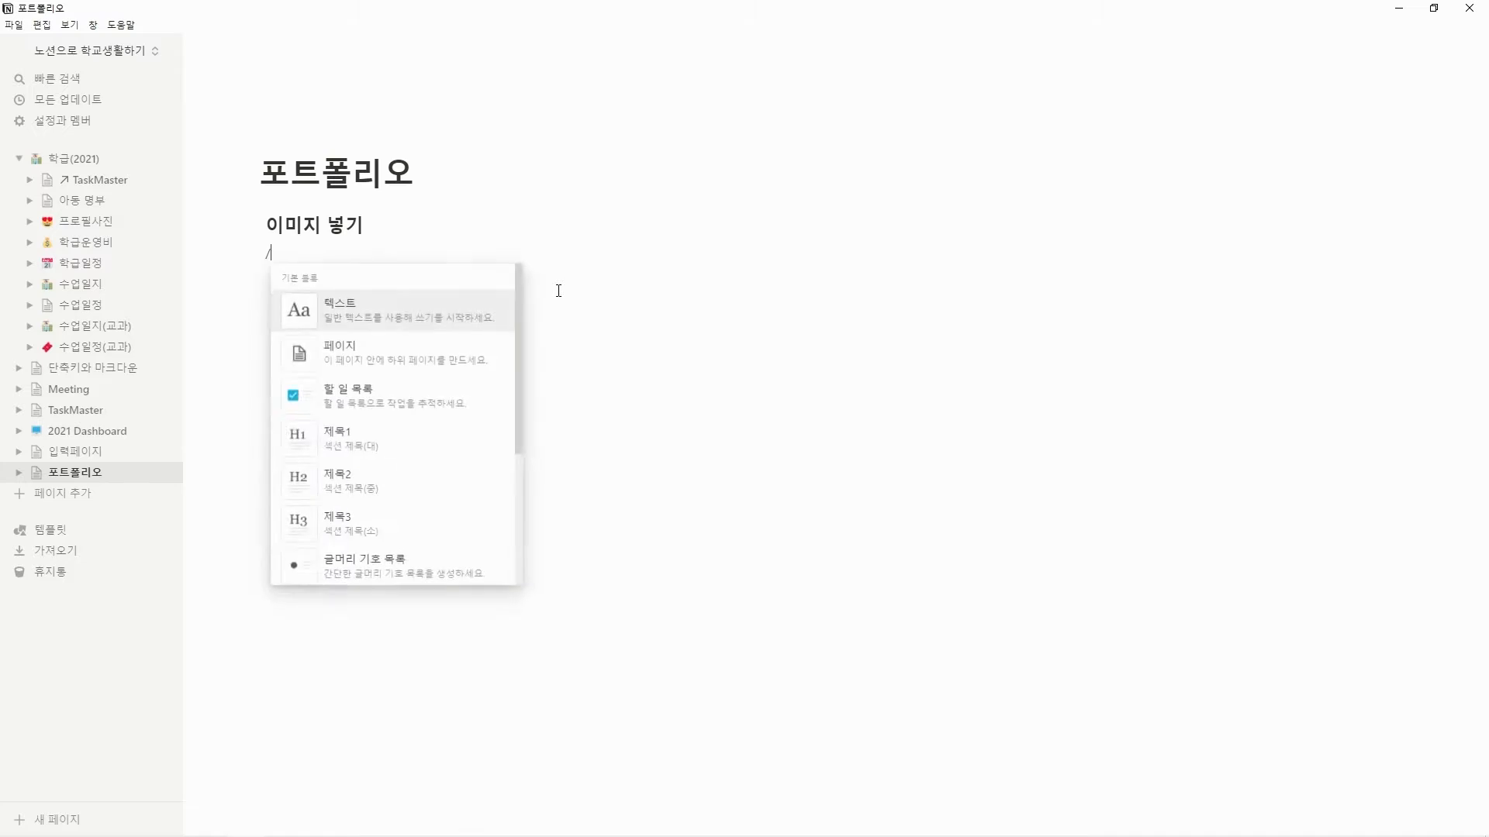
type("ㅏ")
key("BackSpace")
type("이미지")
key("Return")
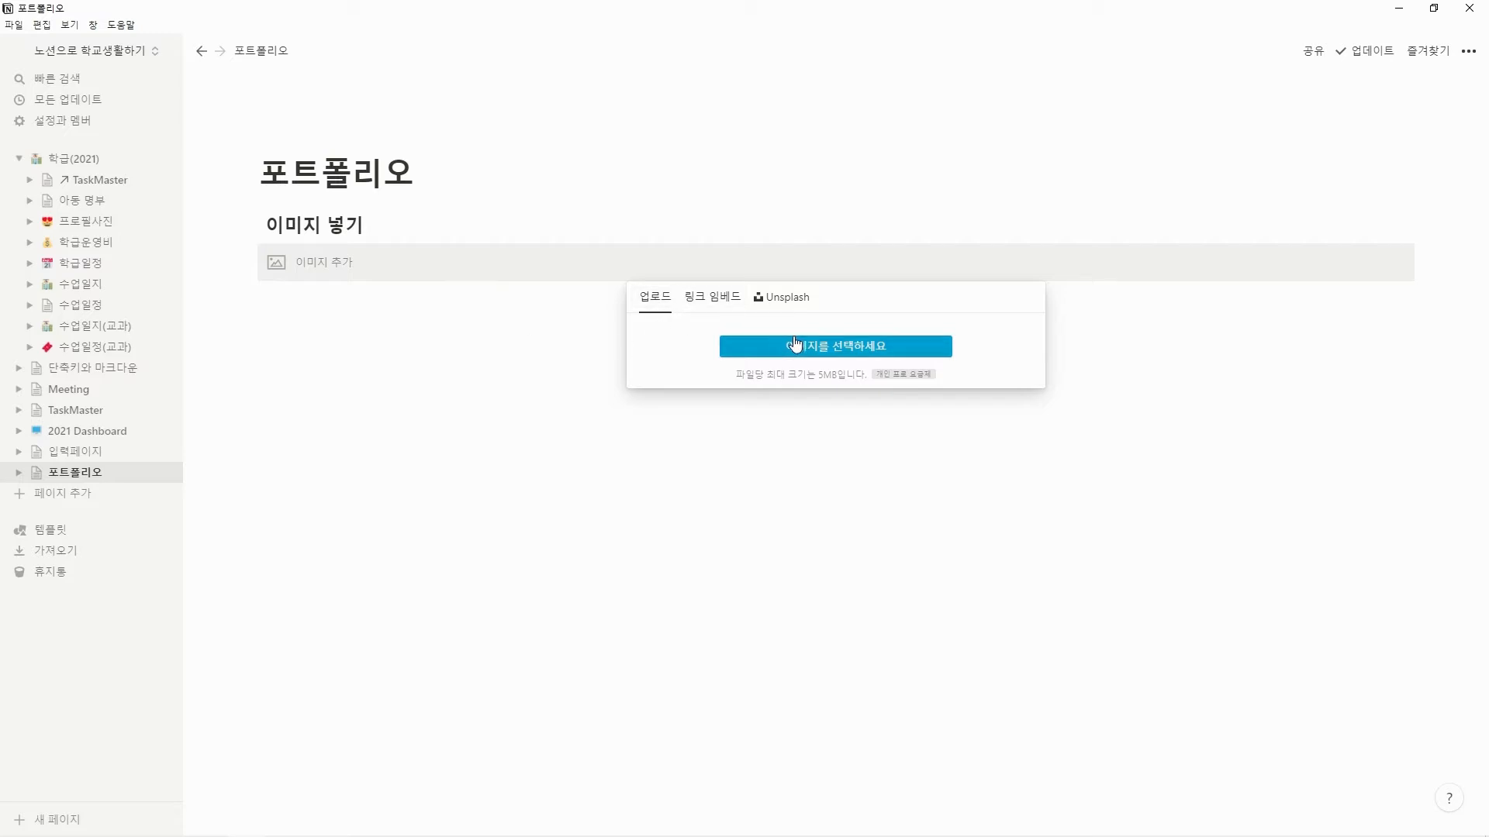
View the link-embed and Unsplash image sources, and upload cute-cat-handdrawn-01 from the desktop's png folder into the image block.
left_click(720, 307)
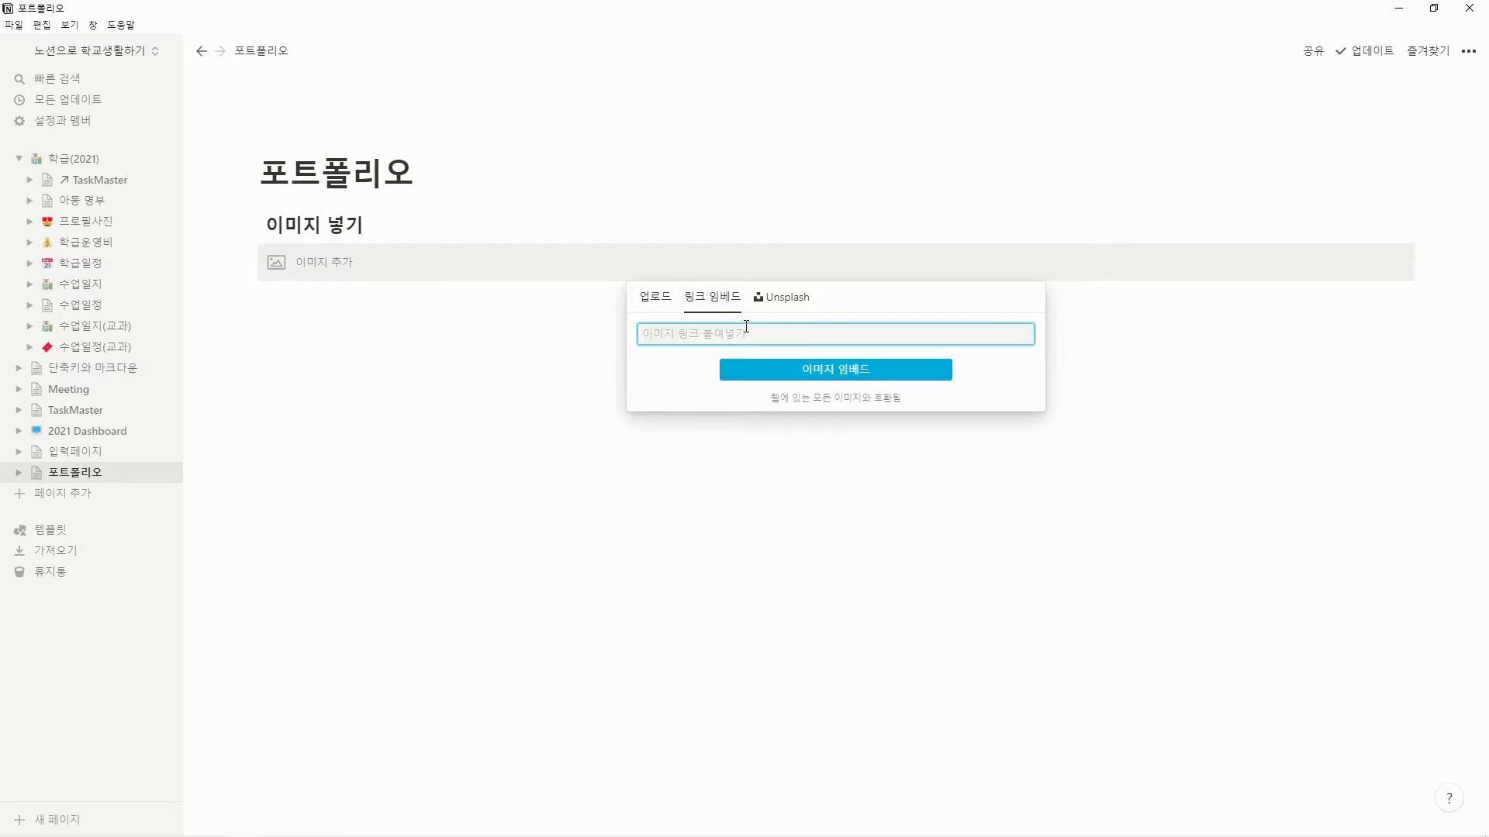
left_click(775, 299)
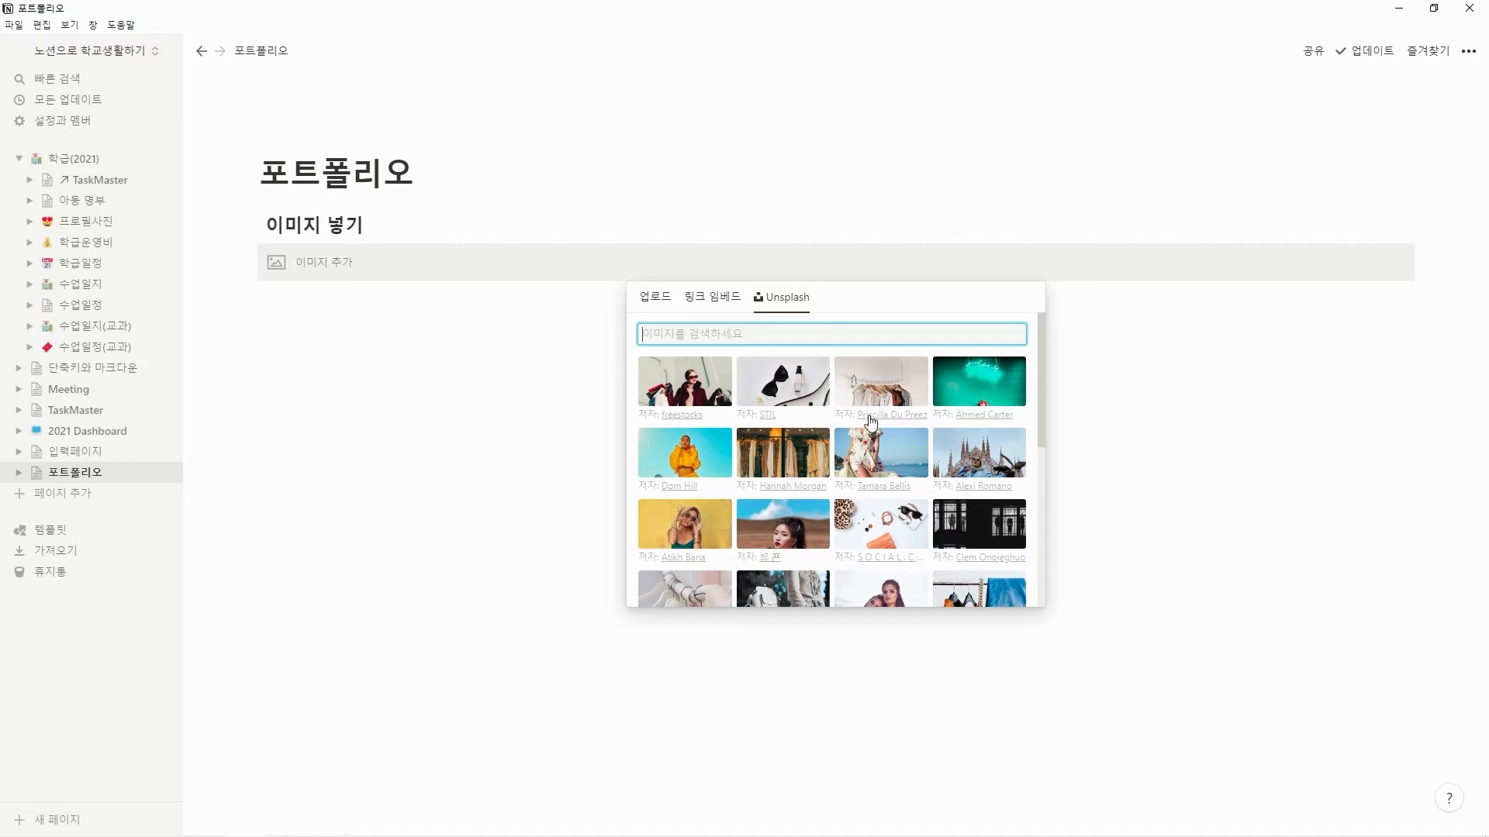
left_click(653, 297)
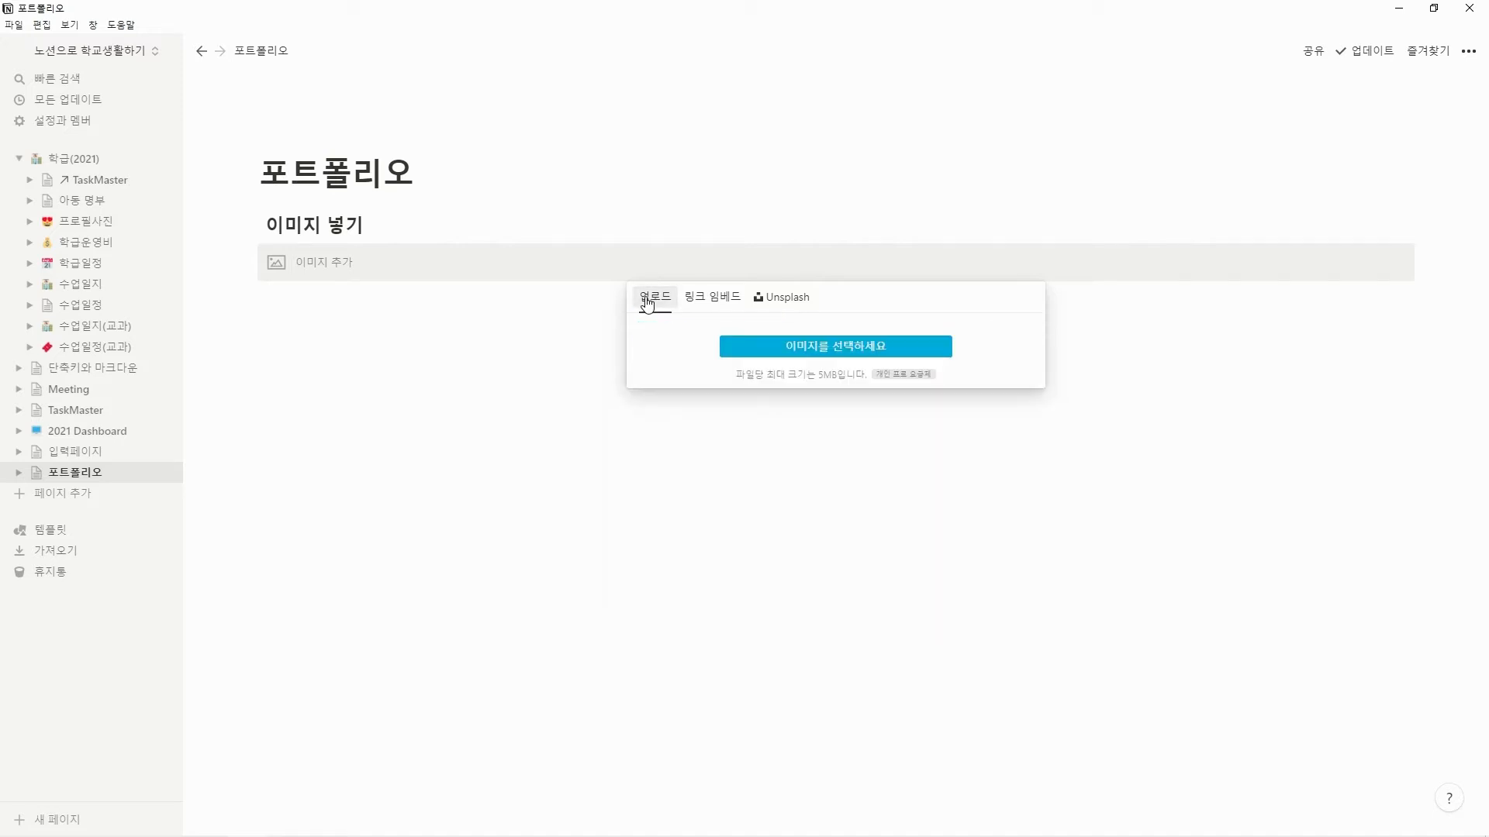
left_click(809, 353)
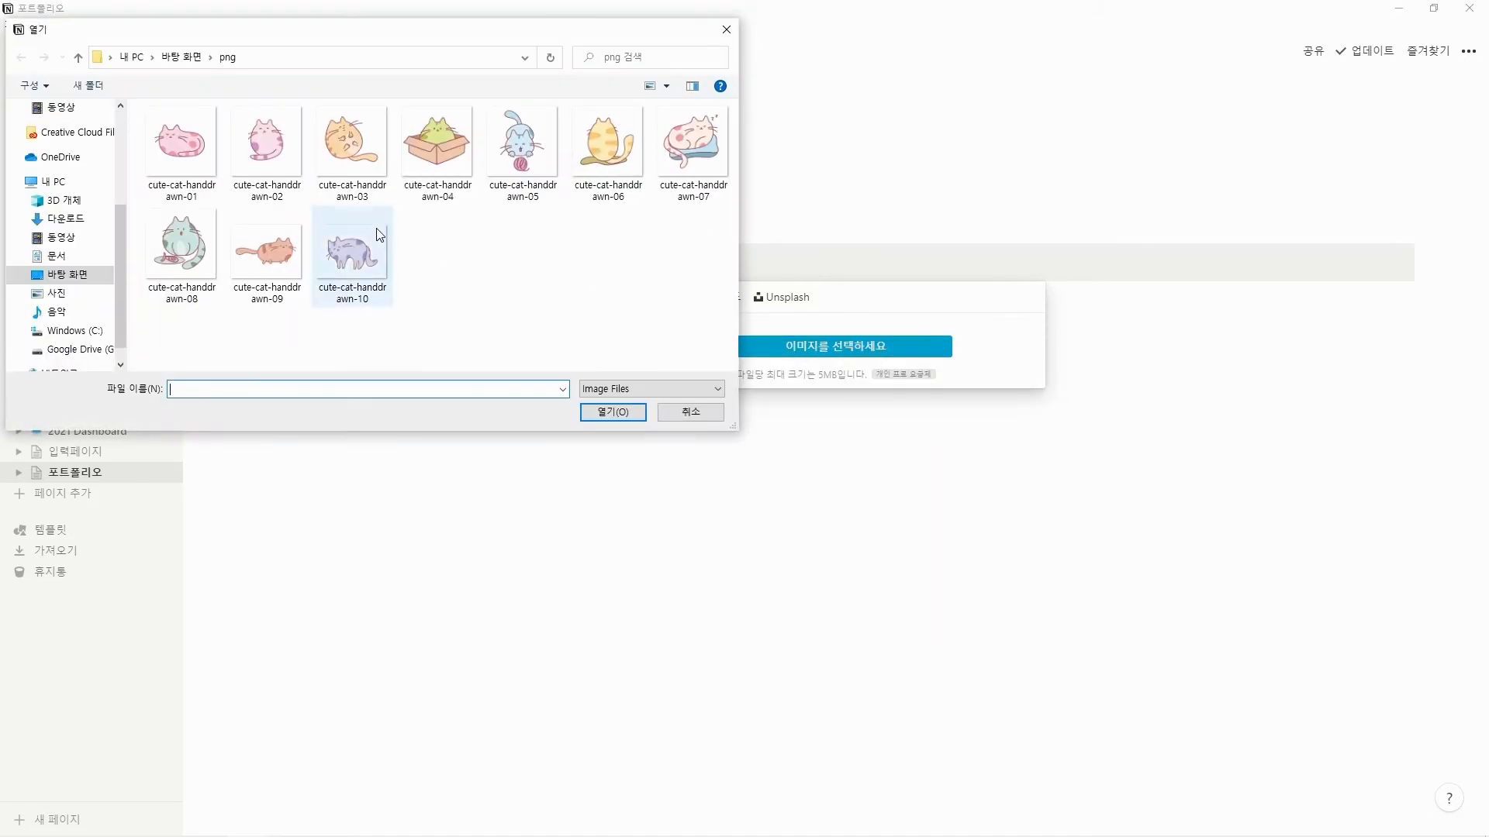
left_click(174, 147)
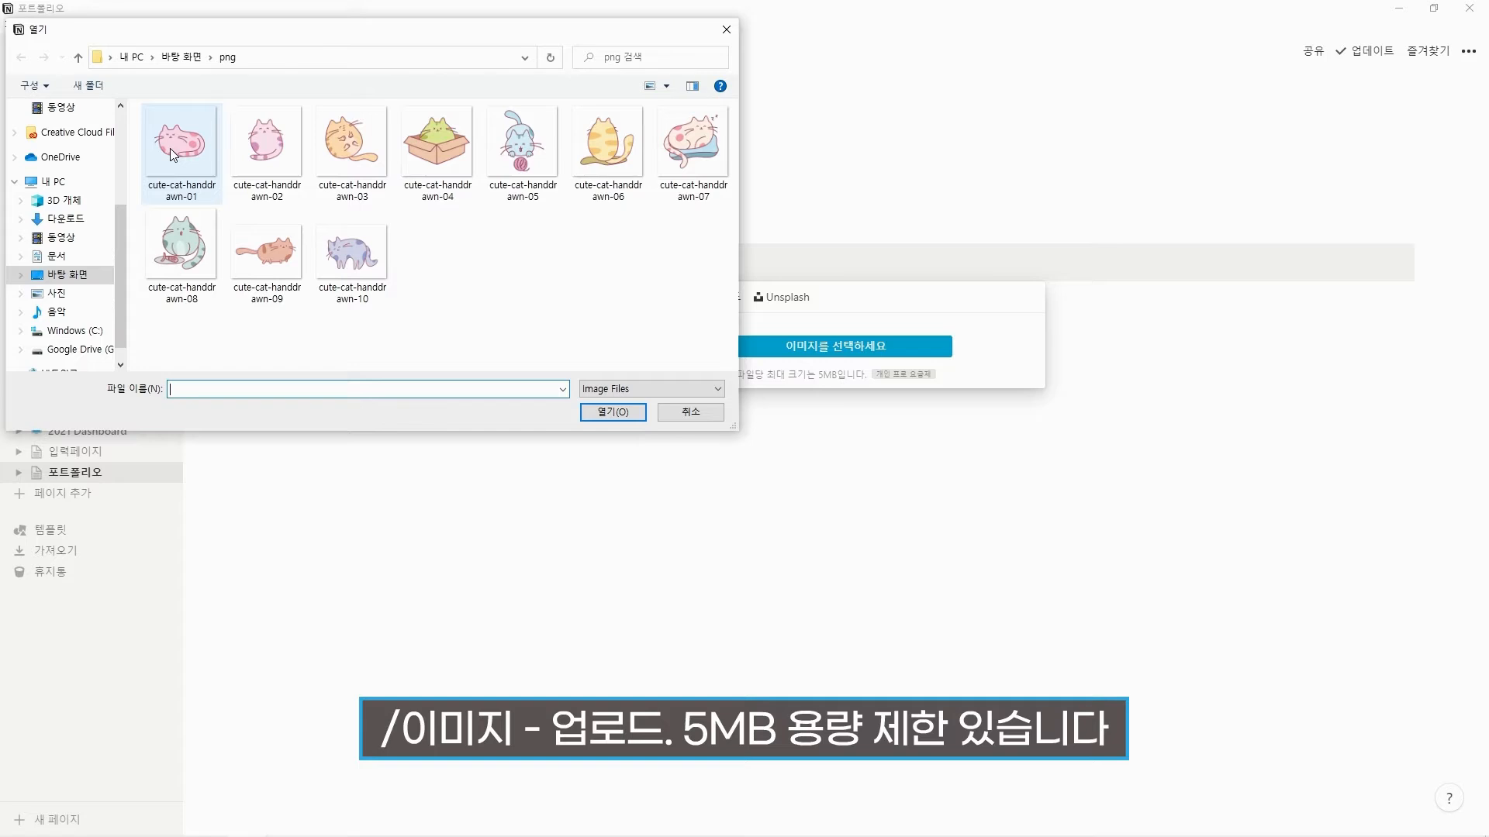
left_click(616, 412)
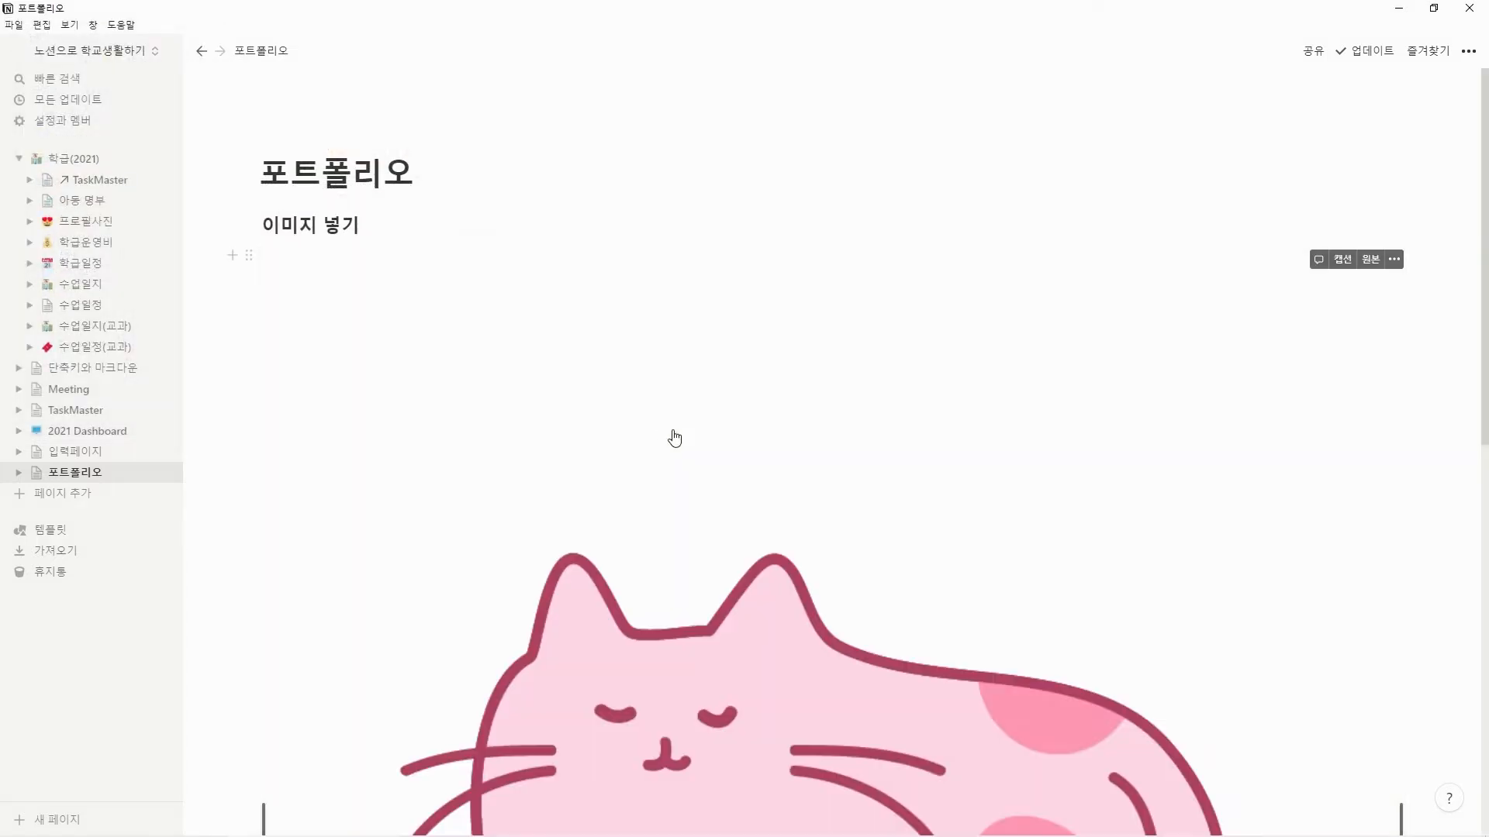
Shrink the uploaded cat image to about one fifth of the page's content width.
scroll(698, 442, "down", 6)
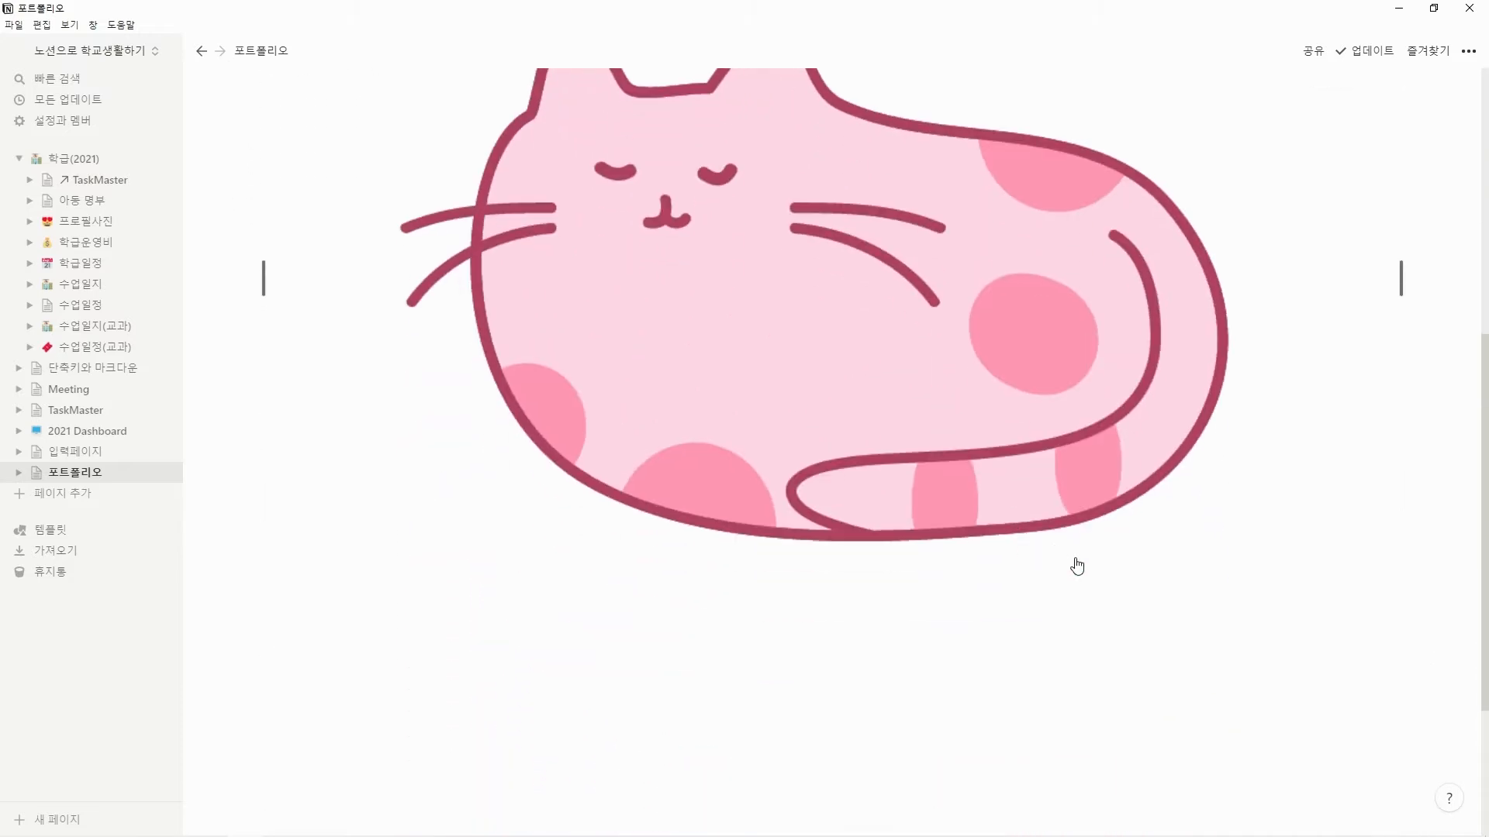
left_click(1094, 496)
scroll(1124, 520, "down", 3)
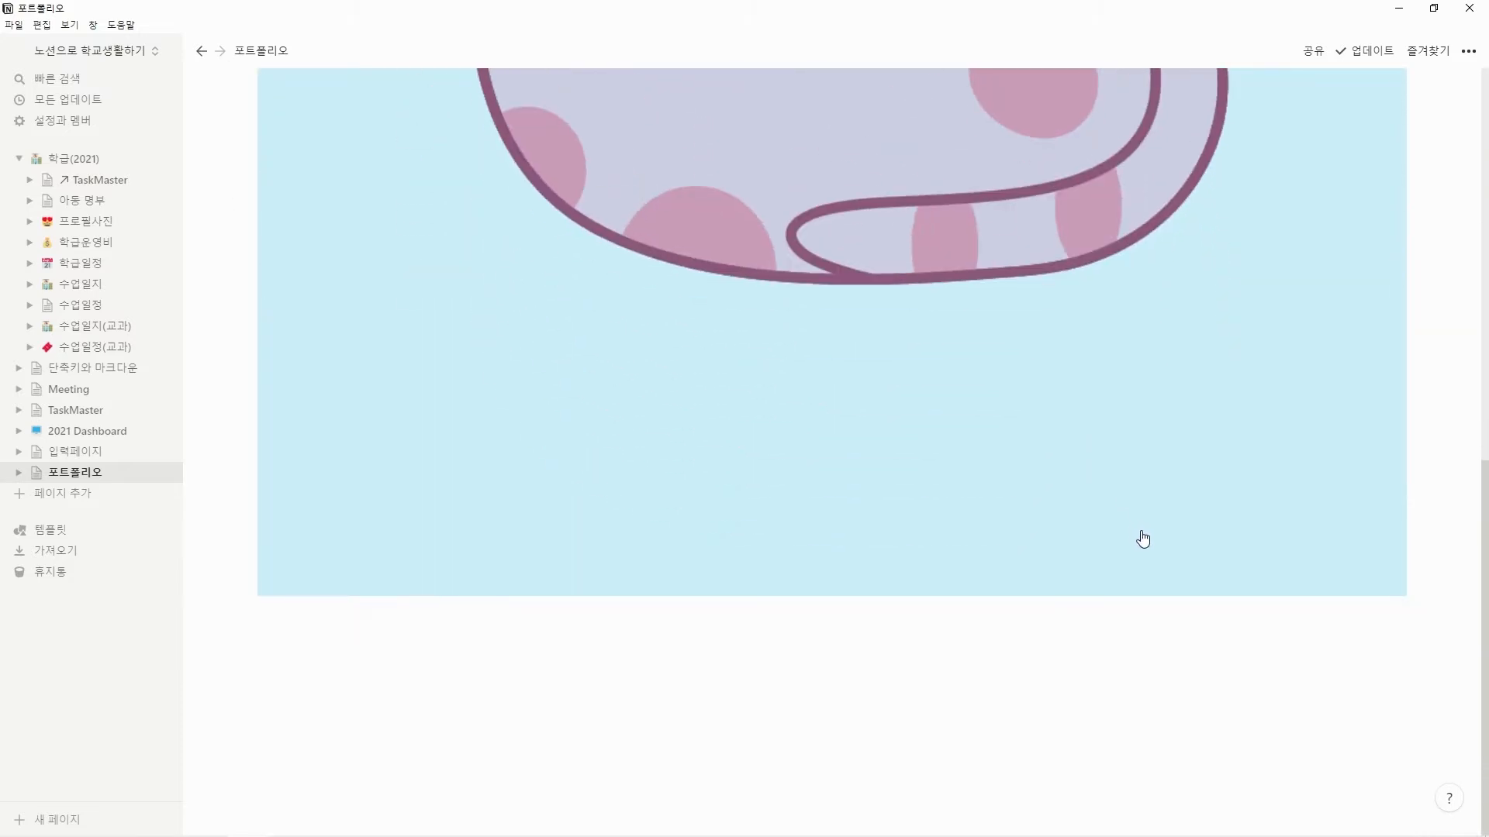
scroll(1141, 537, "up", 10)
scroll(1143, 539, "down", 6)
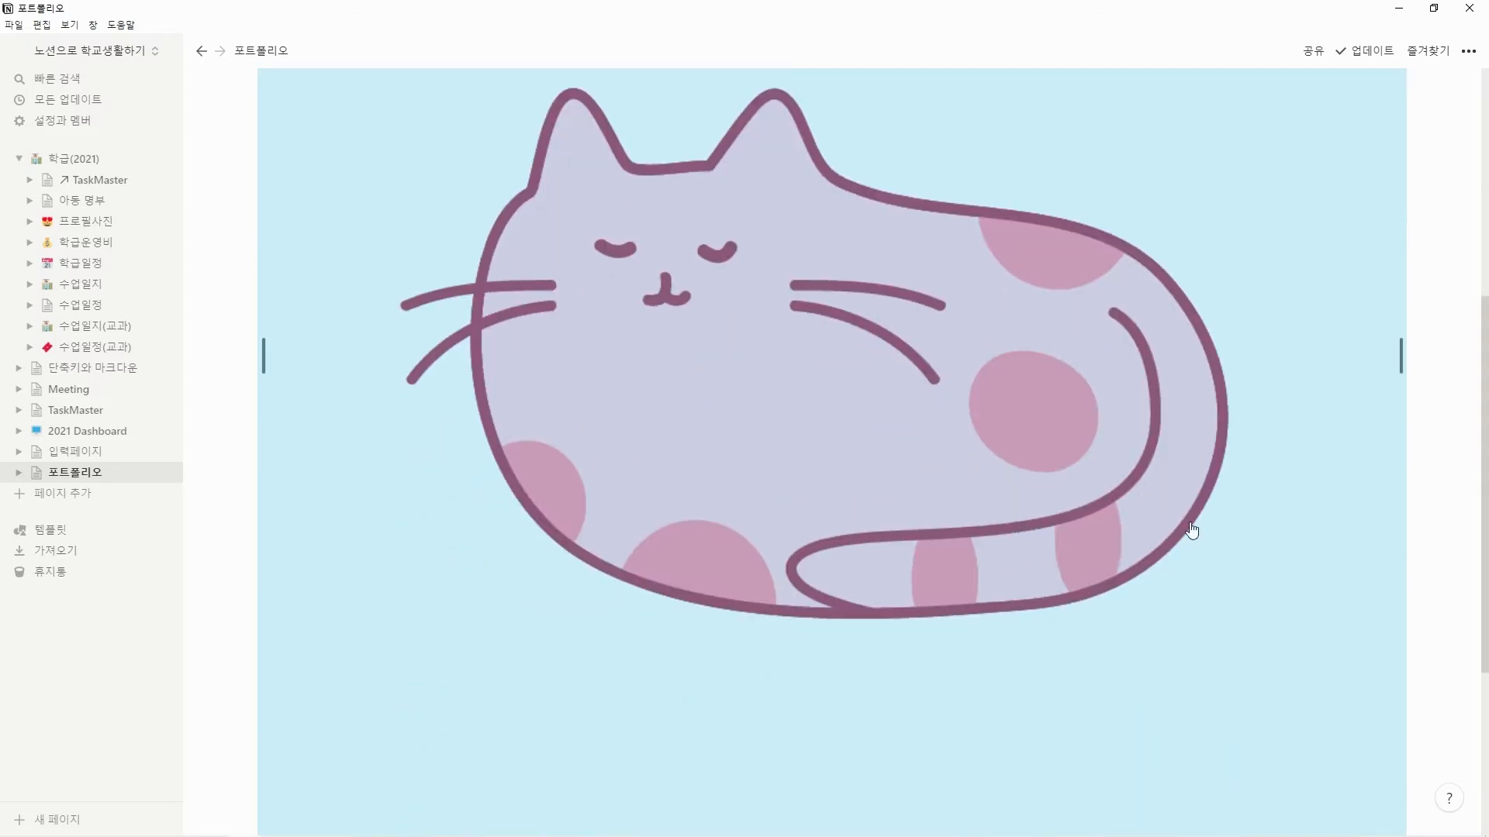
left_click_drag(1400, 349, 938, 355)
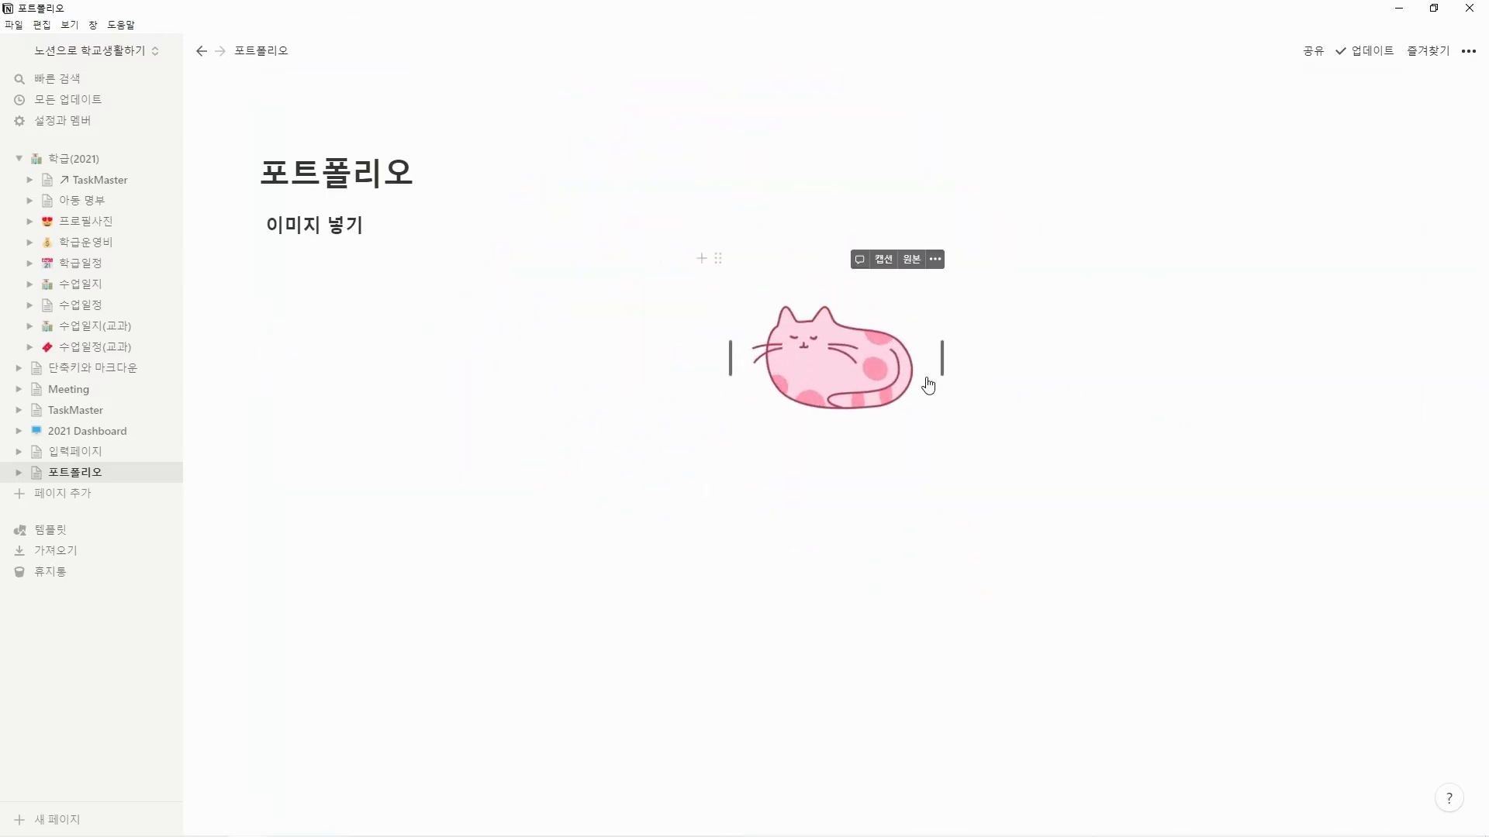
left_click(983, 364)
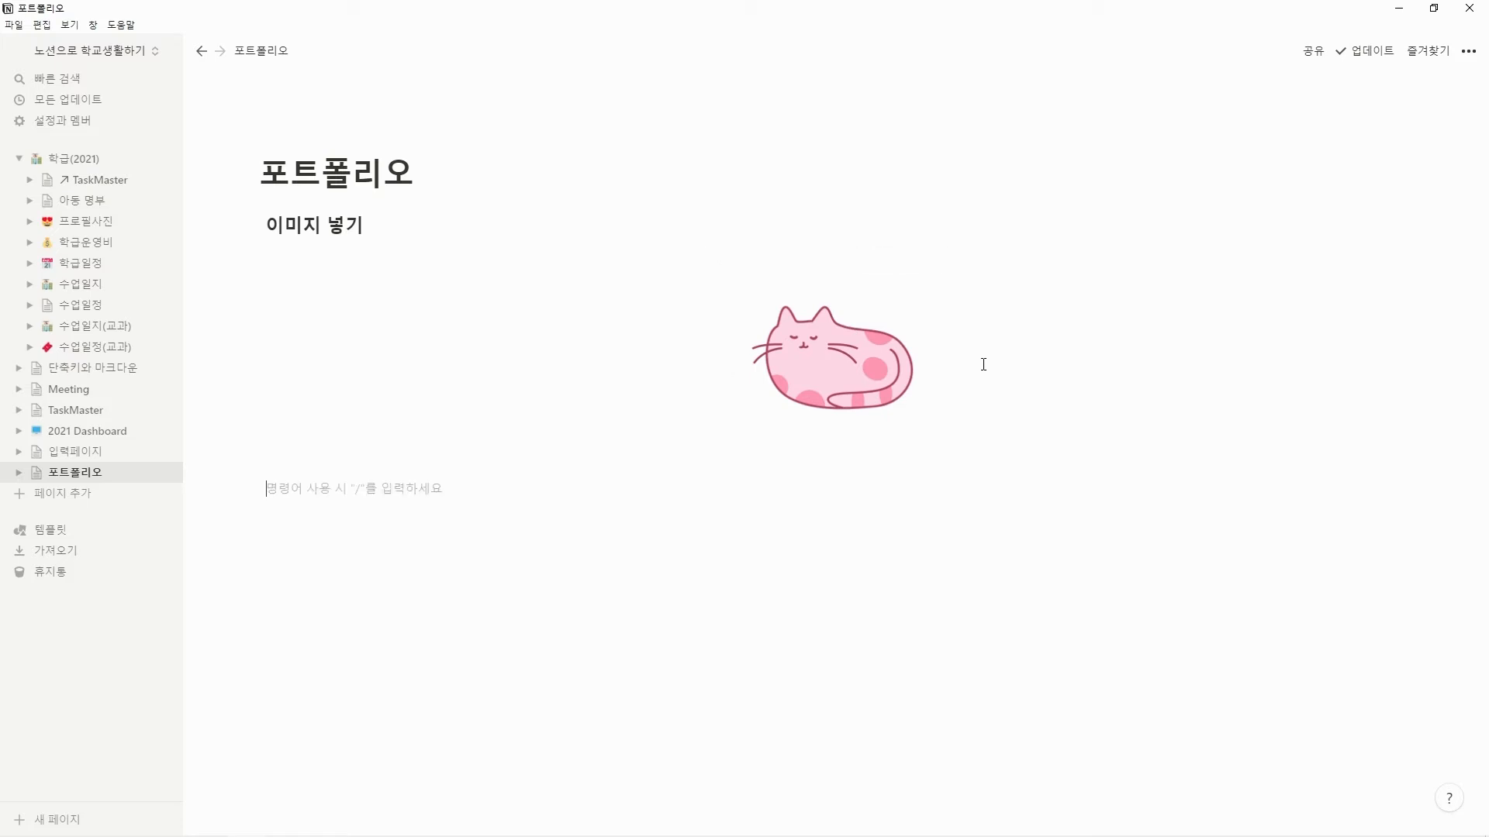
type("/이미지")
key("Return")
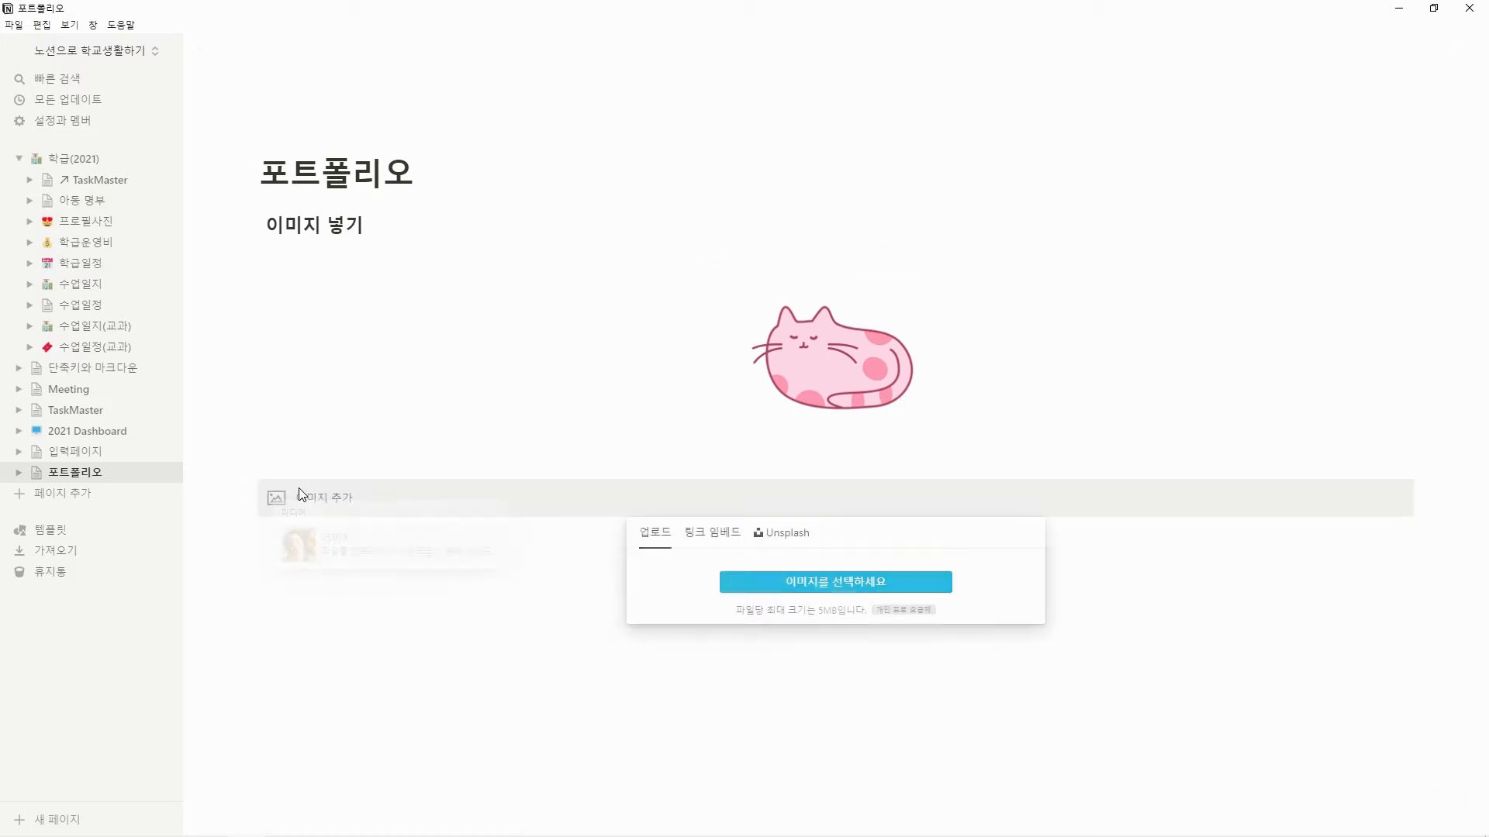
left_click(719, 535)
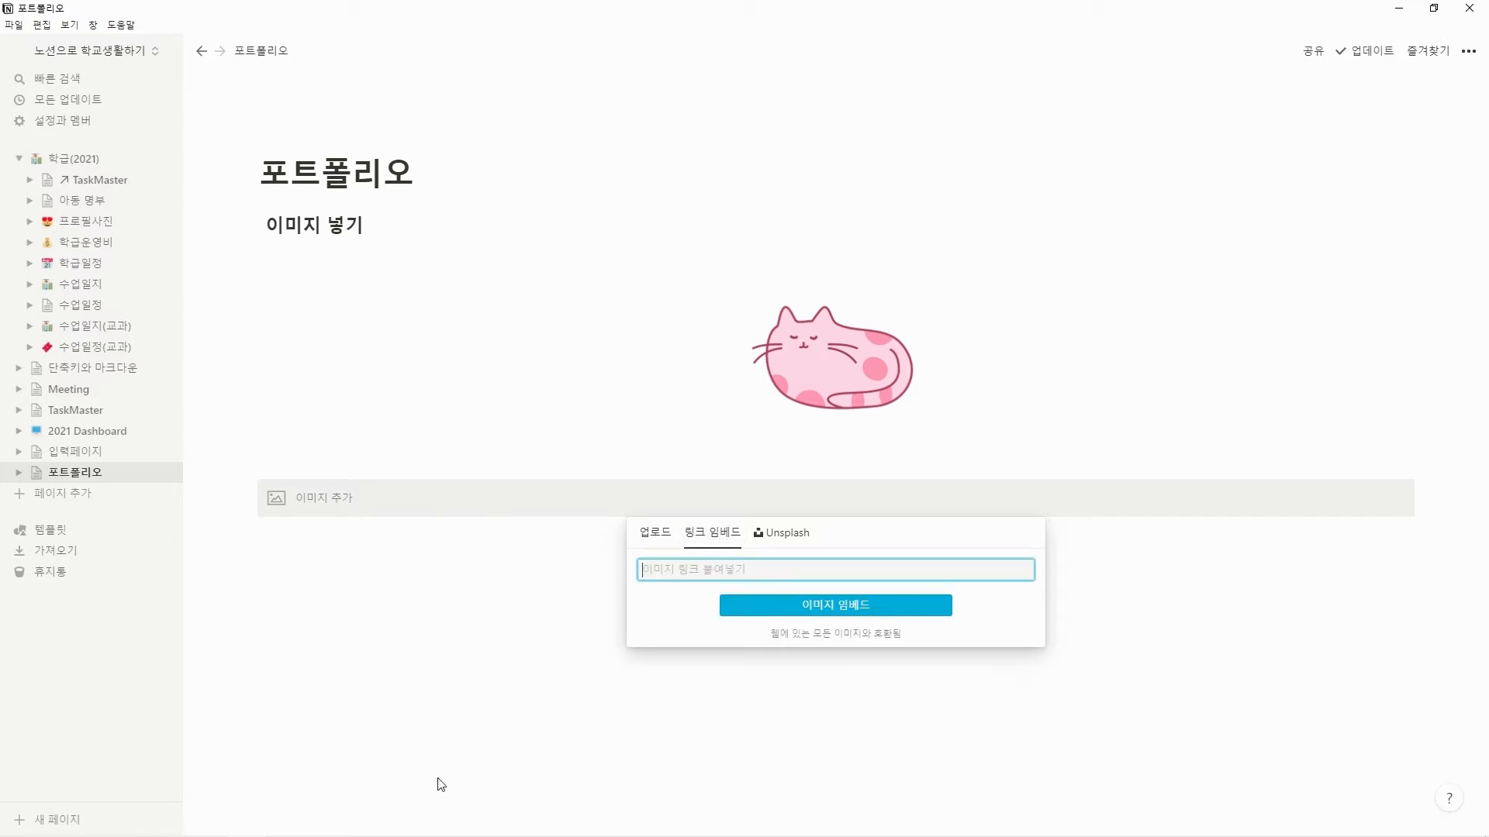
Switch to Chrome, open the image results for 아이유, and copy the image address of the donga.com portrait with the rose.
mouse_move(174, 832)
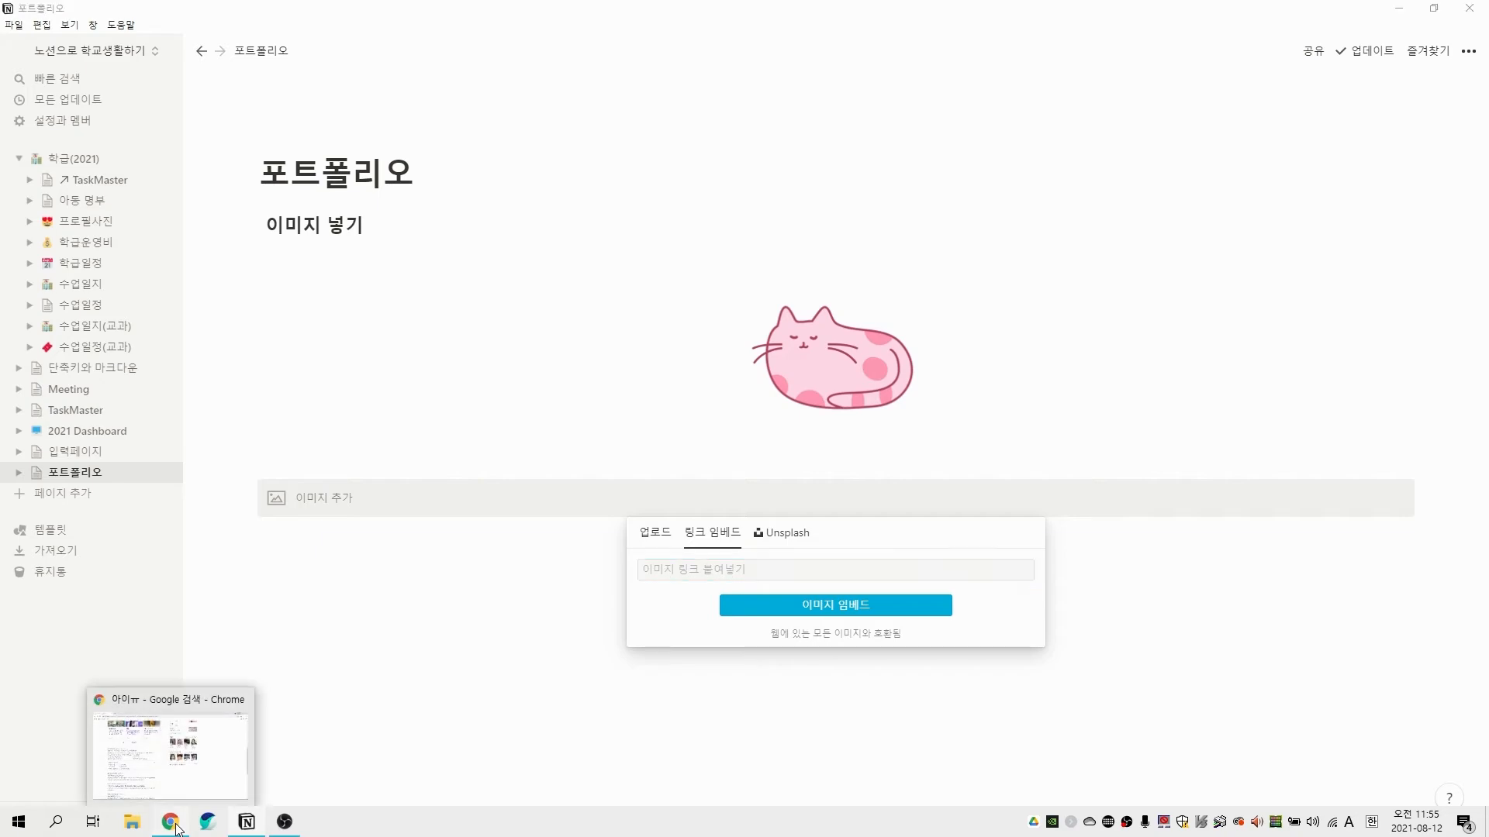
left_click(170, 822)
scroll(48, 302, "up", 8)
scroll(48, 302, "up", 1)
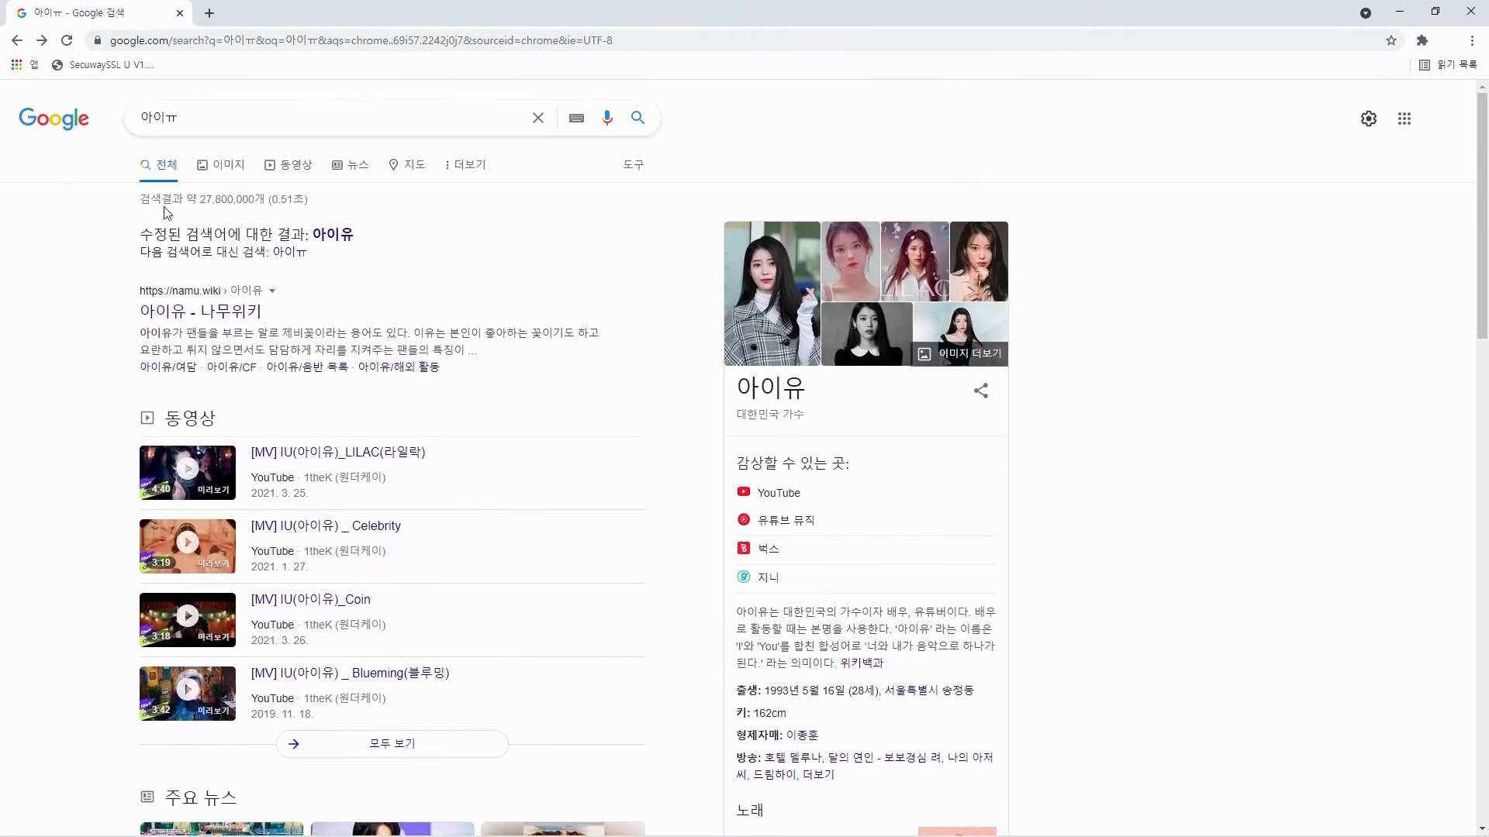
left_click(200, 169)
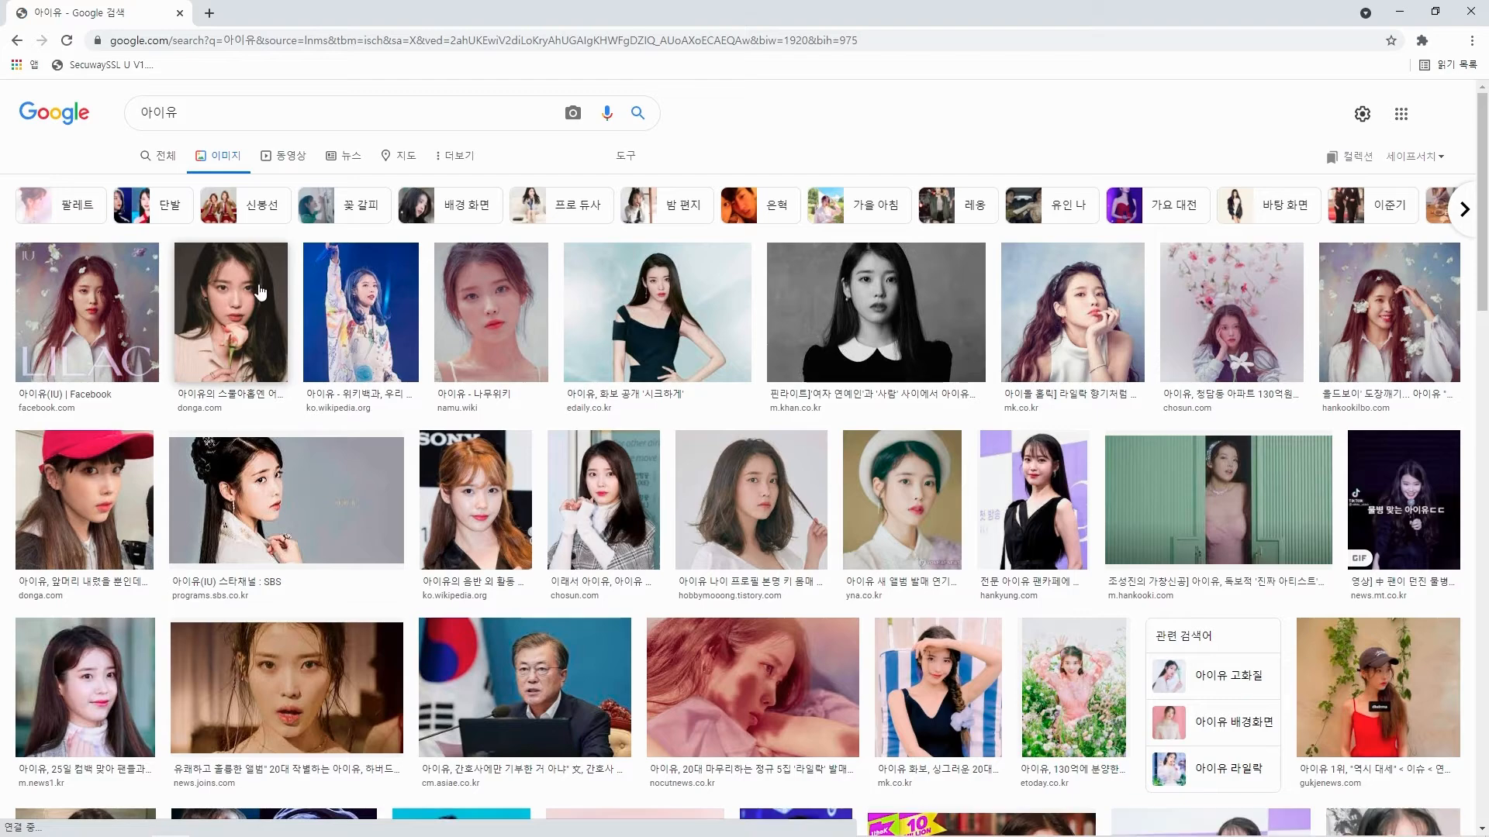
left_click(260, 307)
right_click(1146, 382)
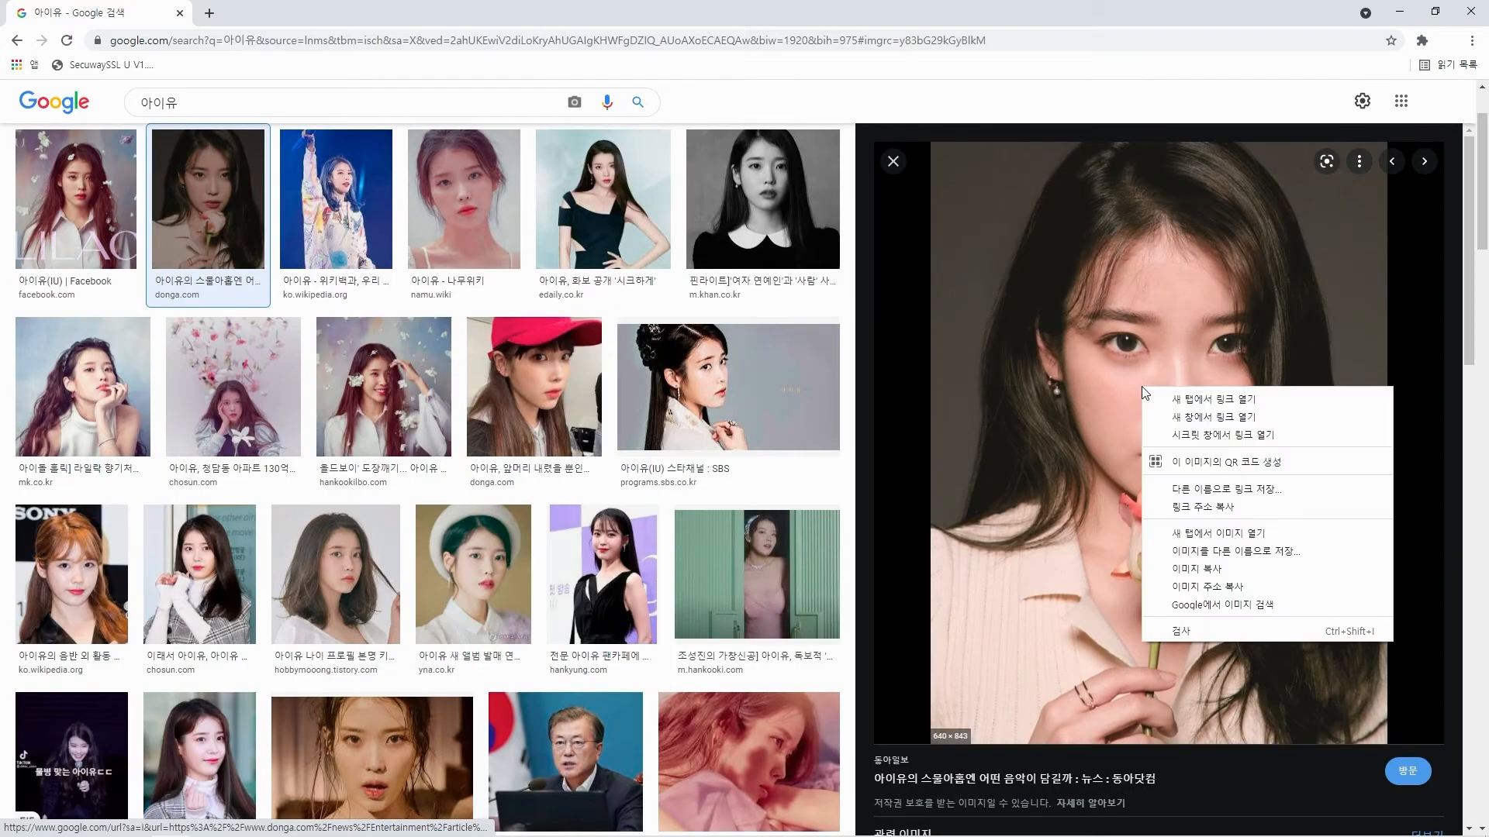
left_click(1234, 594)
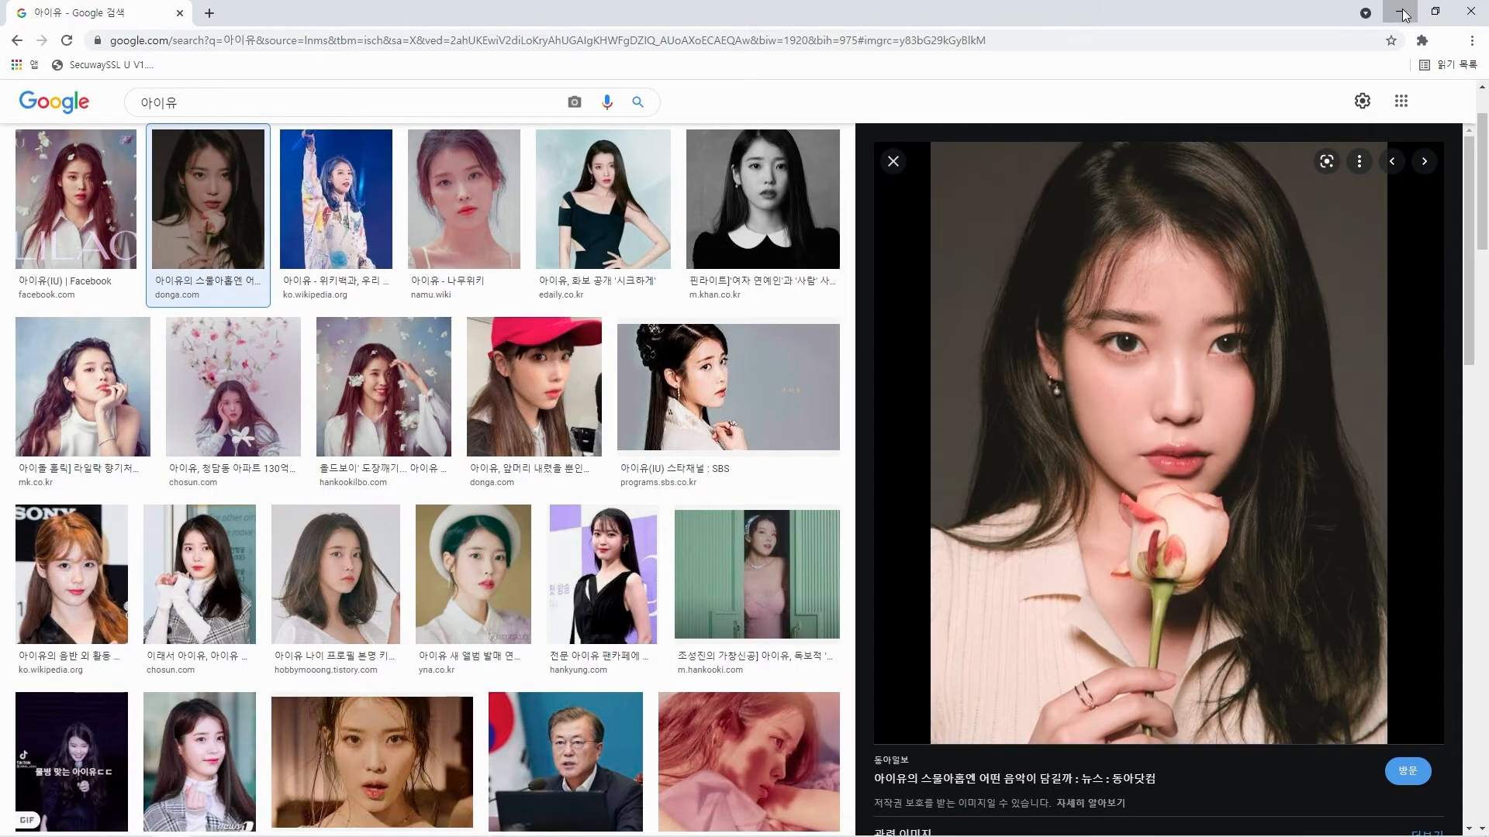
Switch back to Notion and embed the copied image link in a new image block below the cat.
key("alt+Tab")
type("/이미지")
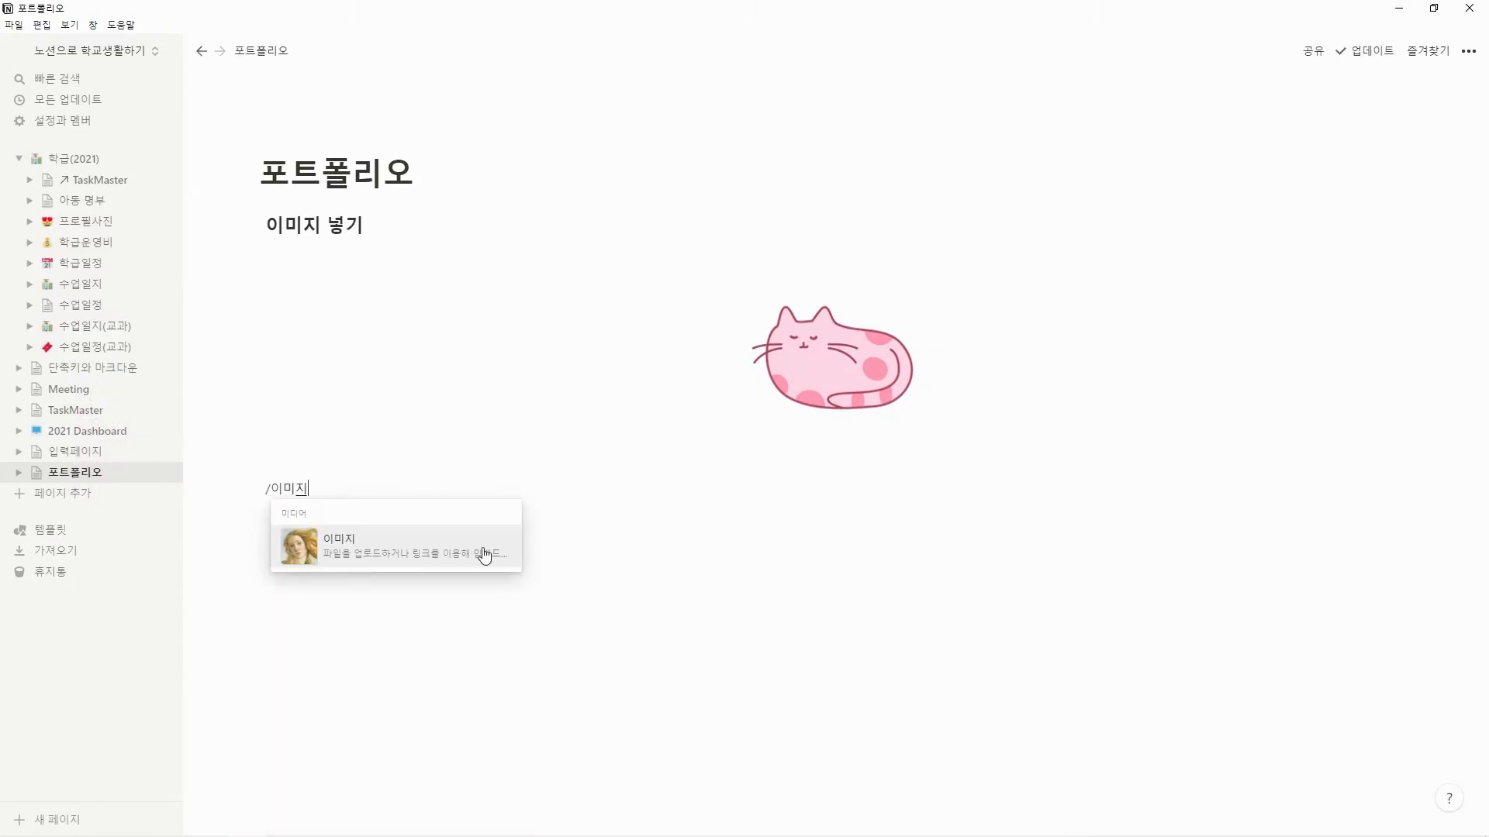
left_click(484, 555)
left_click(712, 534)
key("ctrl+v")
left_click(772, 605)
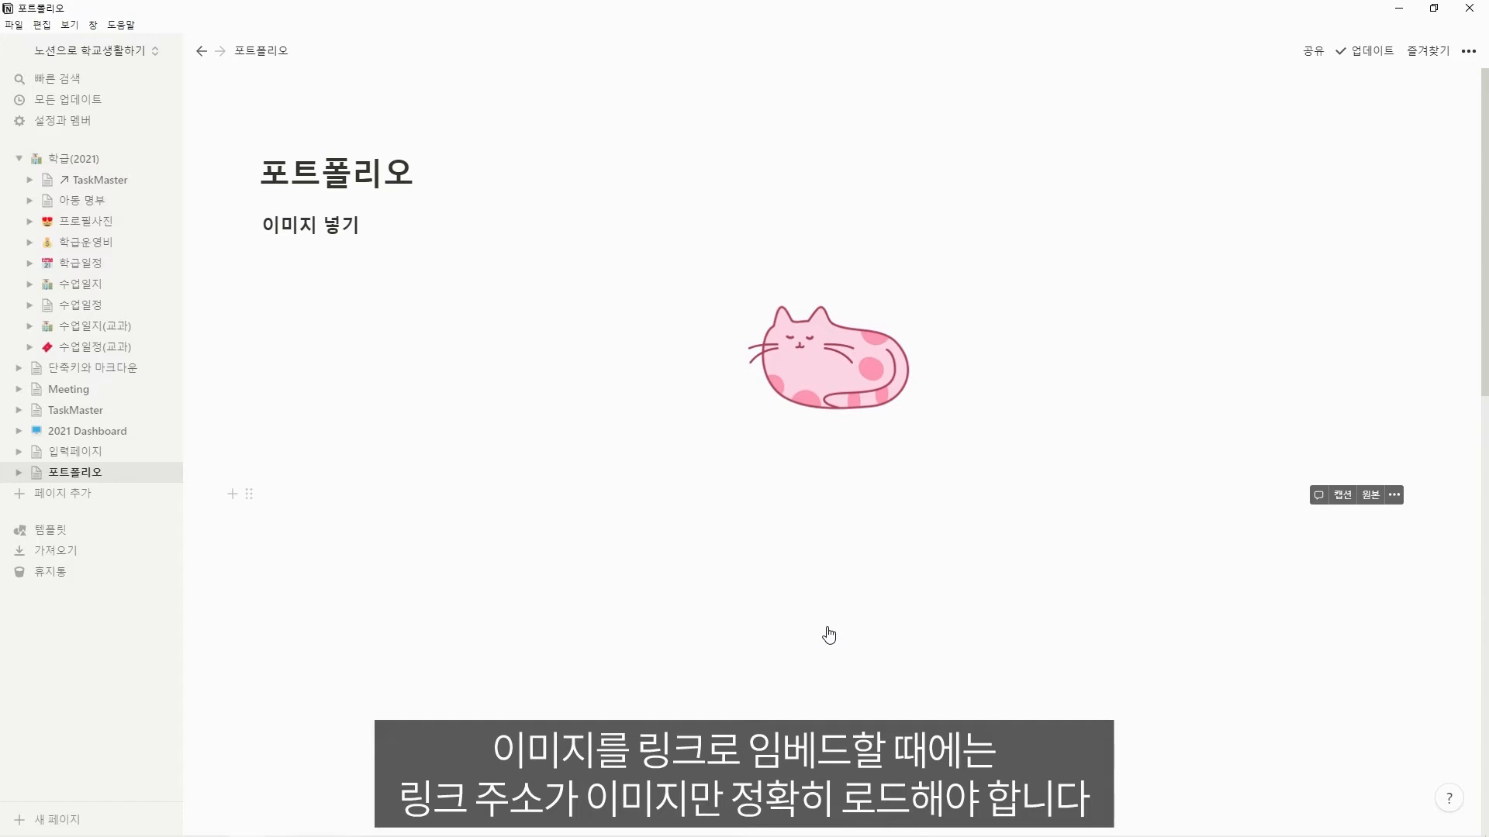
Shrink the embedded portrait to about one third of the page's content width.
scroll(985, 631, "down", 3)
scroll(986, 630, "down", 12)
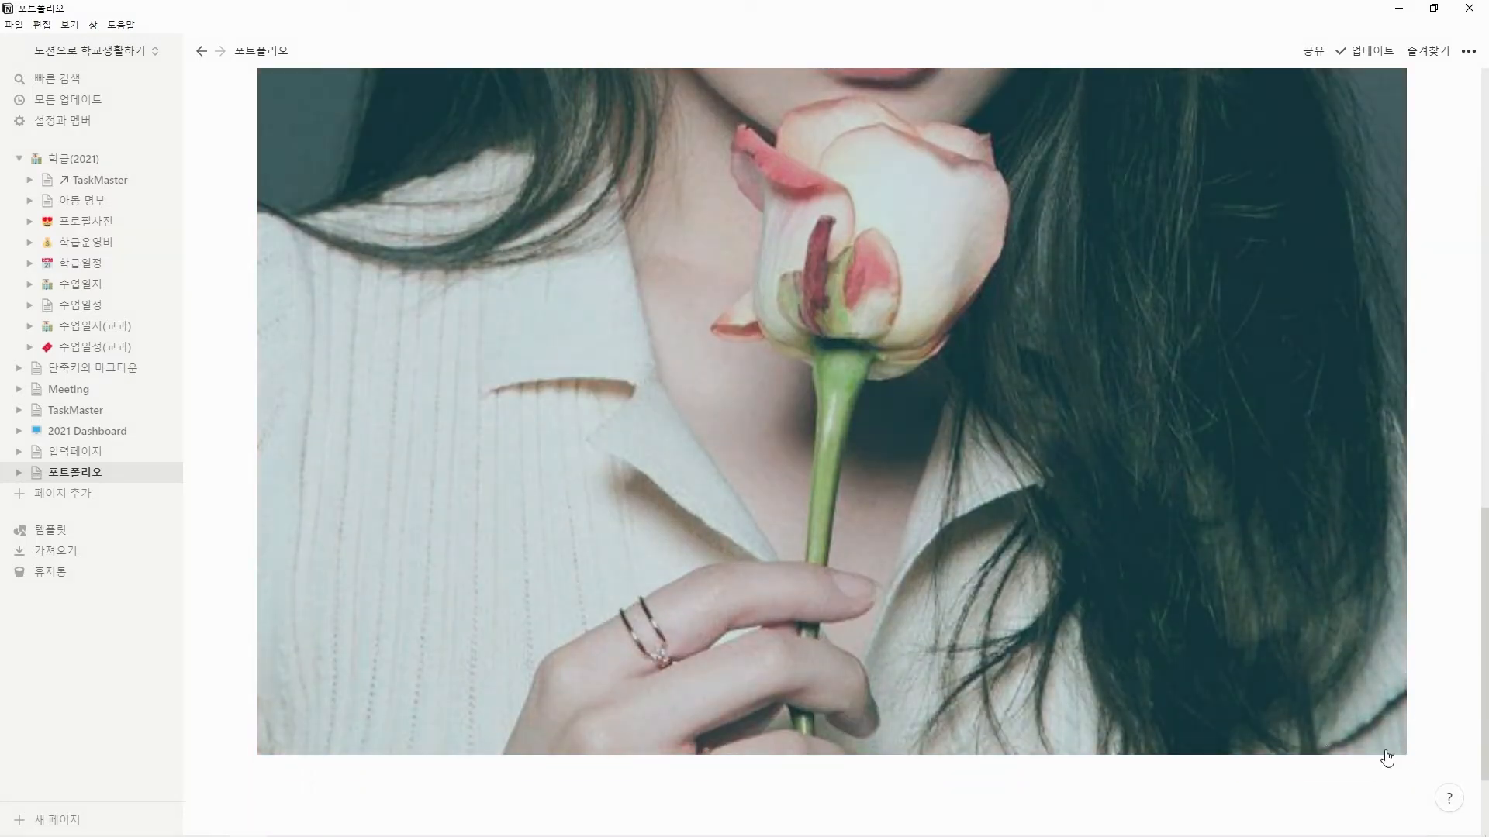
scroll(1421, 638, "up", 8)
scroll(1420, 638, "up", 10)
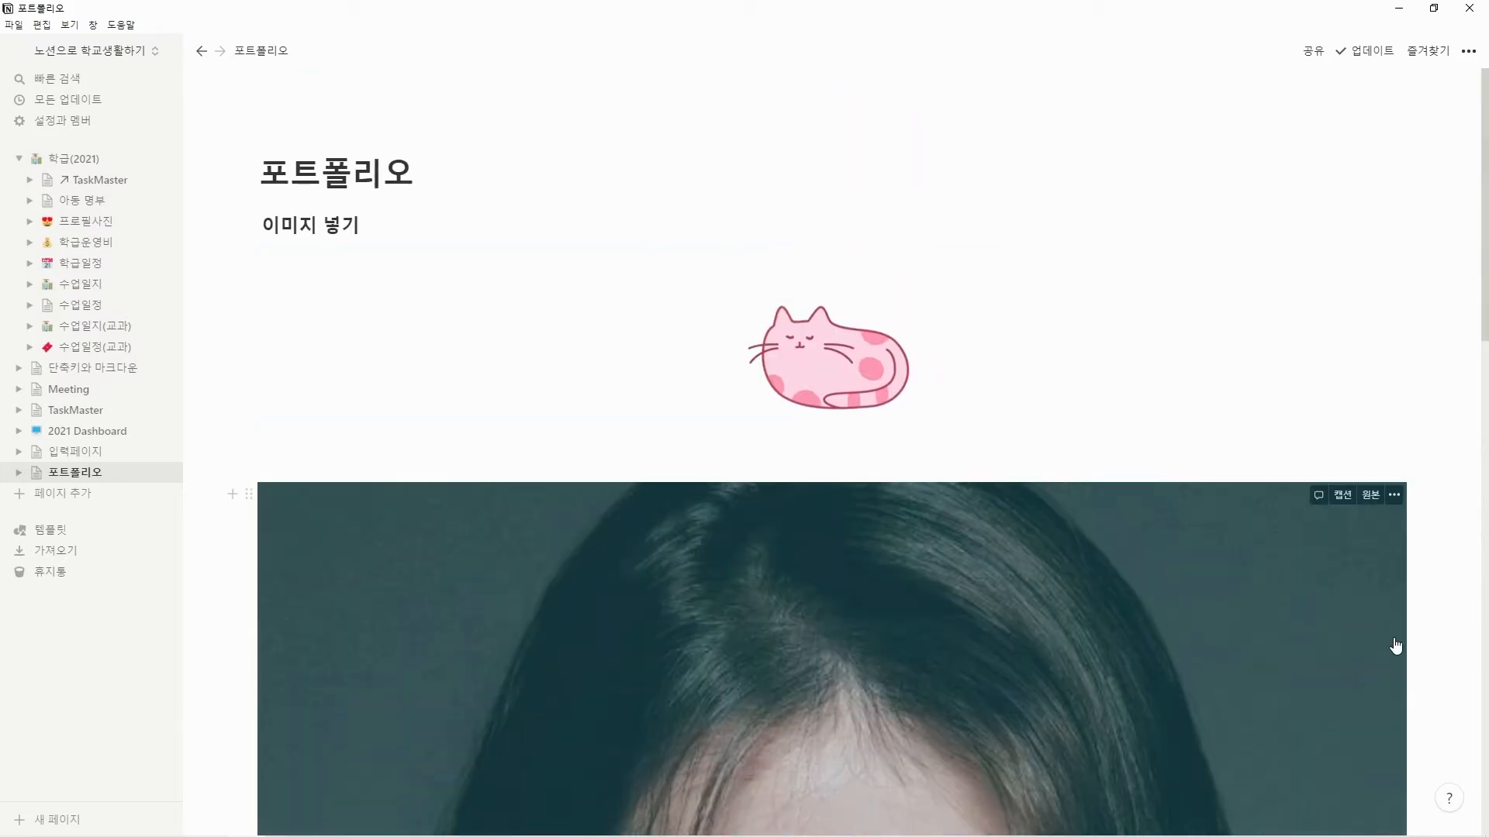
left_click_drag(875, 628, 1223, 622)
scroll(1223, 622, "down", 10)
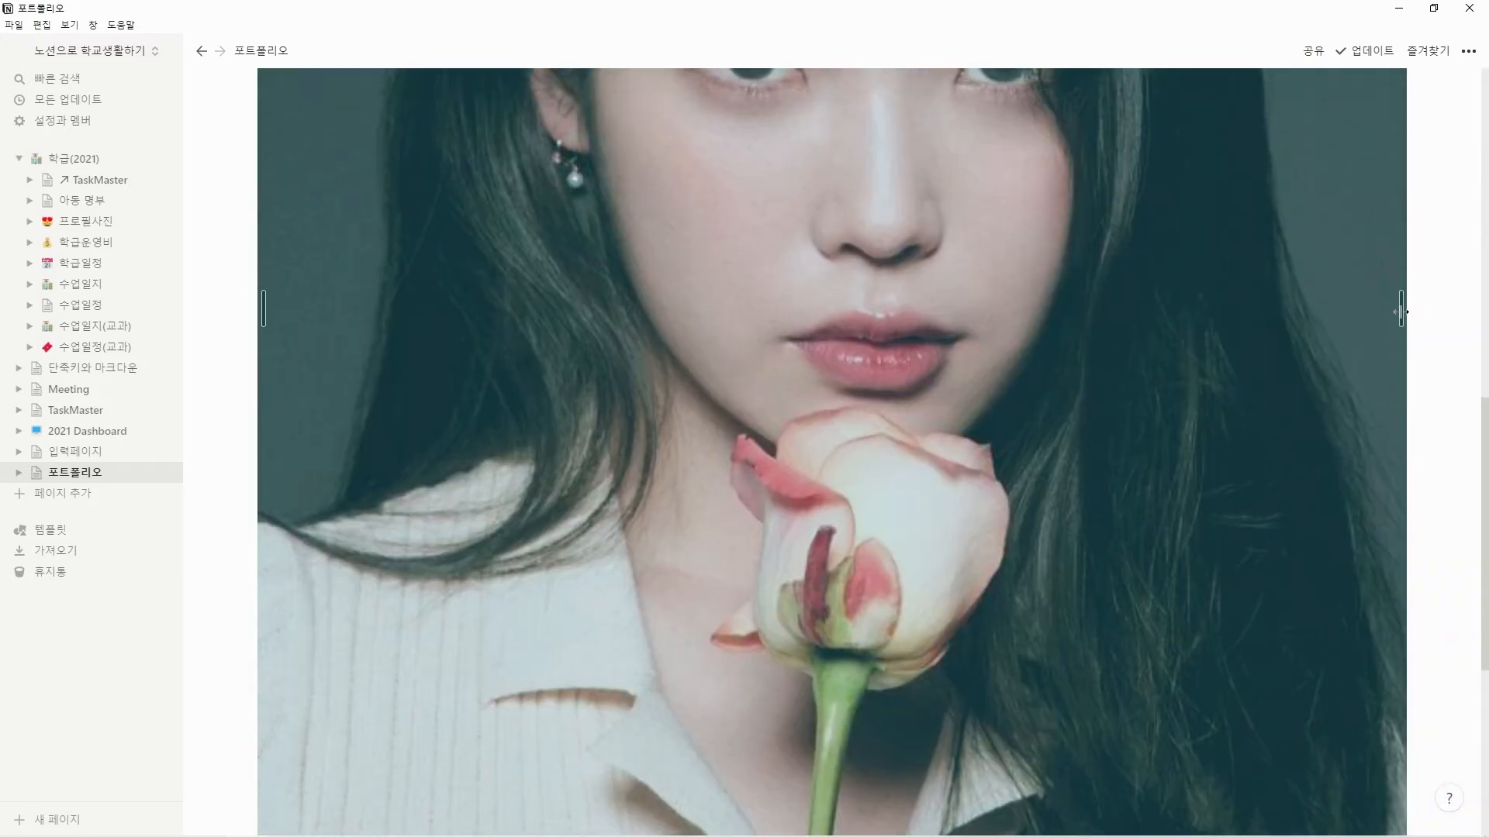
left_click_drag(1401, 311, 1012, 332)
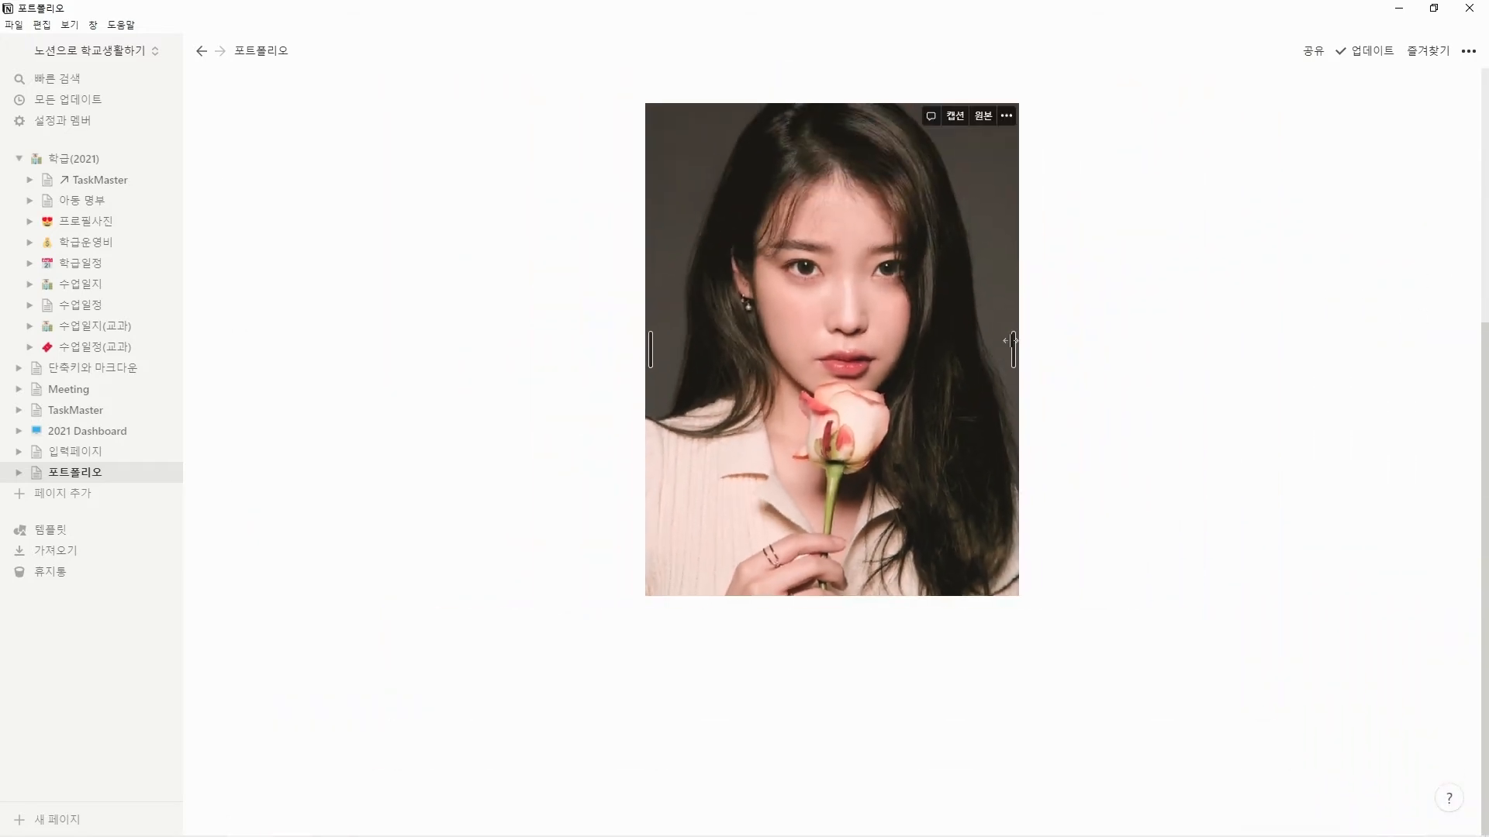
Move the portrait into a column to the right of the cat image, and enlarge the cat to about twice its size.
scroll(803, 714, "up", 5)
left_click_drag(803, 713, 1044, 430)
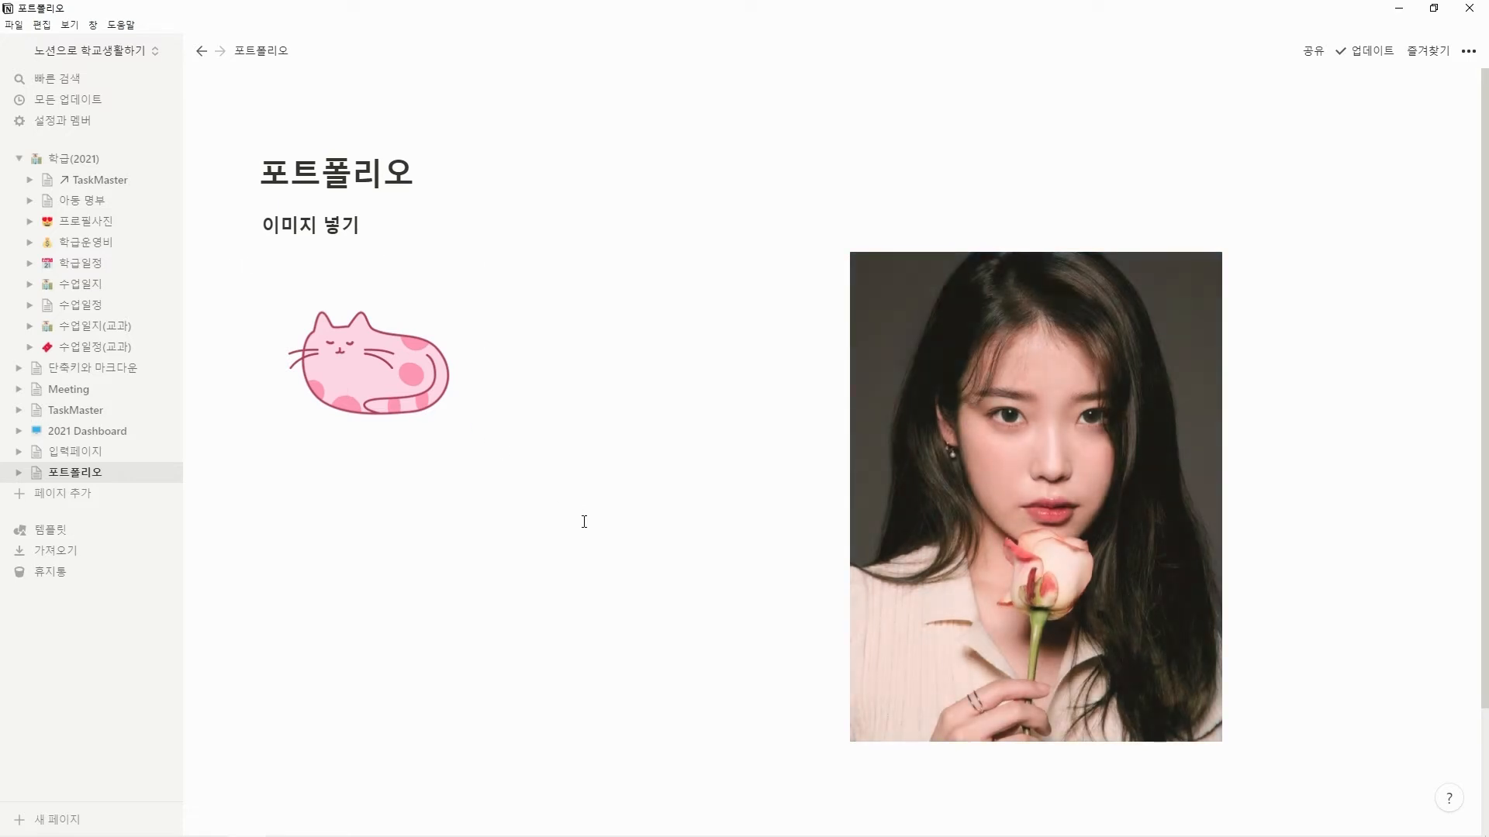
left_click(422, 384)
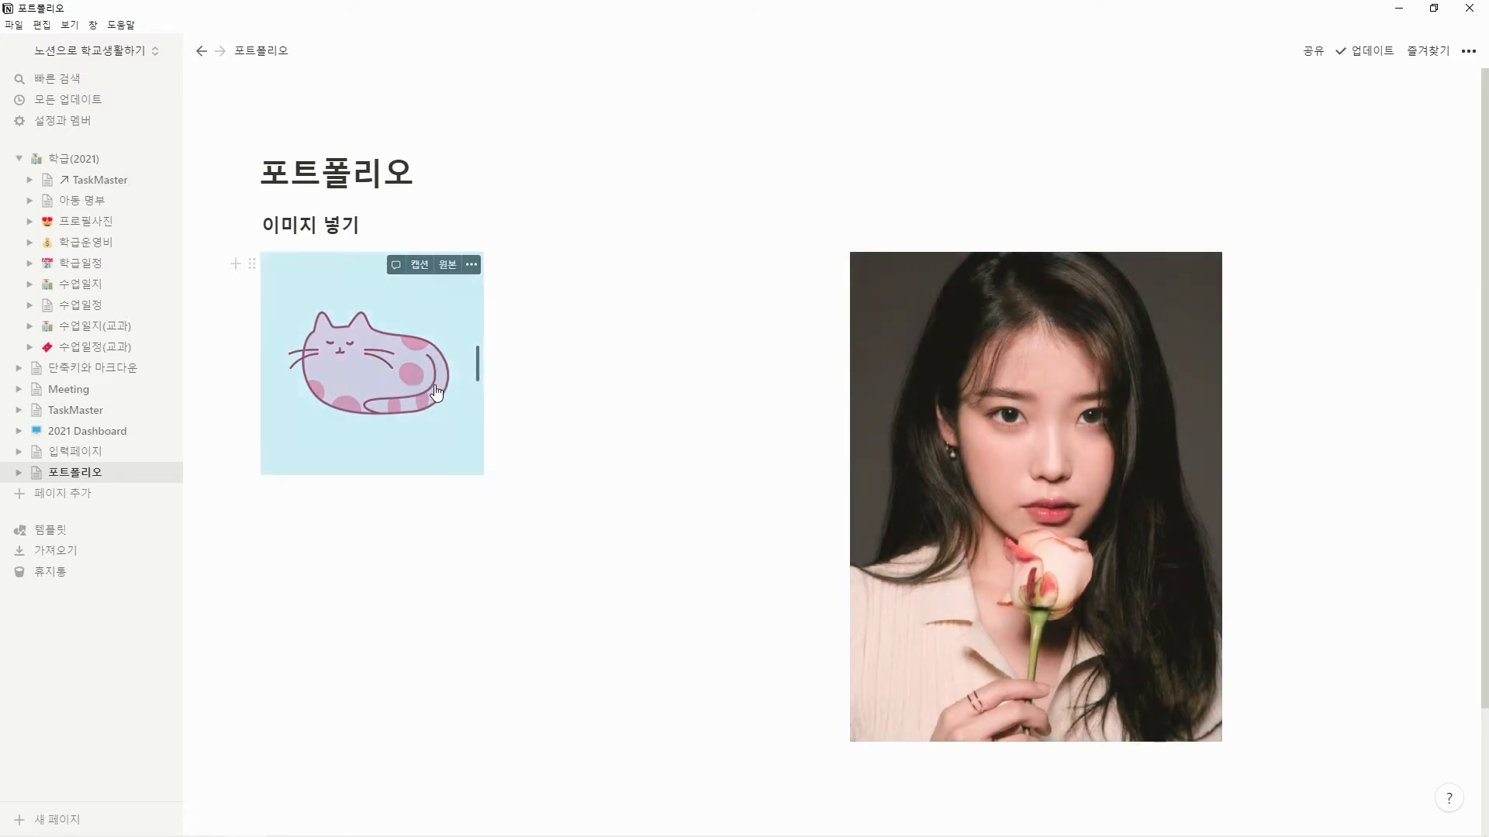
left_click_drag(478, 361, 688, 409)
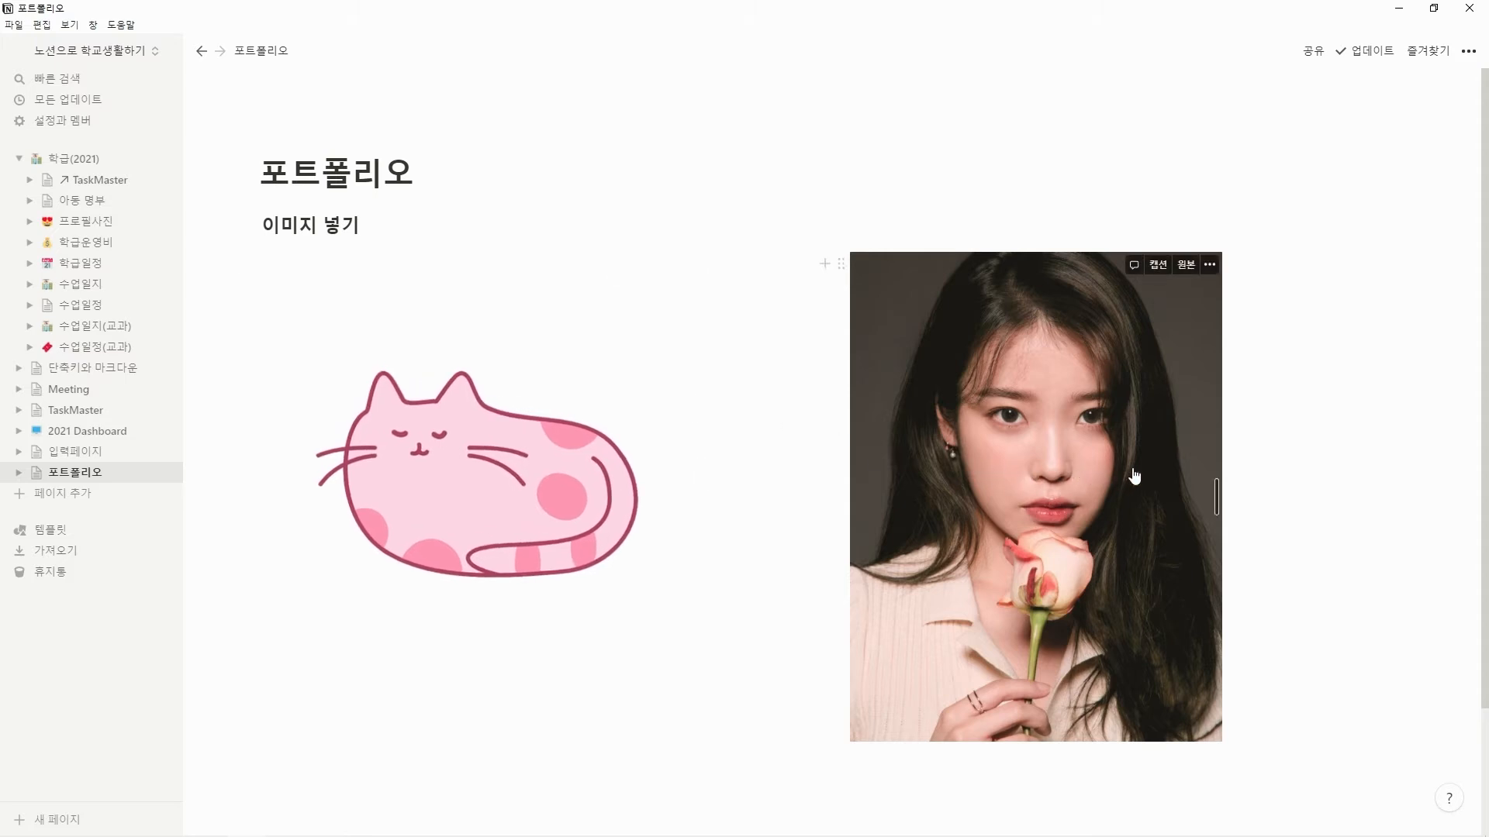
Move the empty text block out of the portrait's column to a full-width line below both images.
left_click(1336, 439)
scroll(1272, 466, "down", 2)
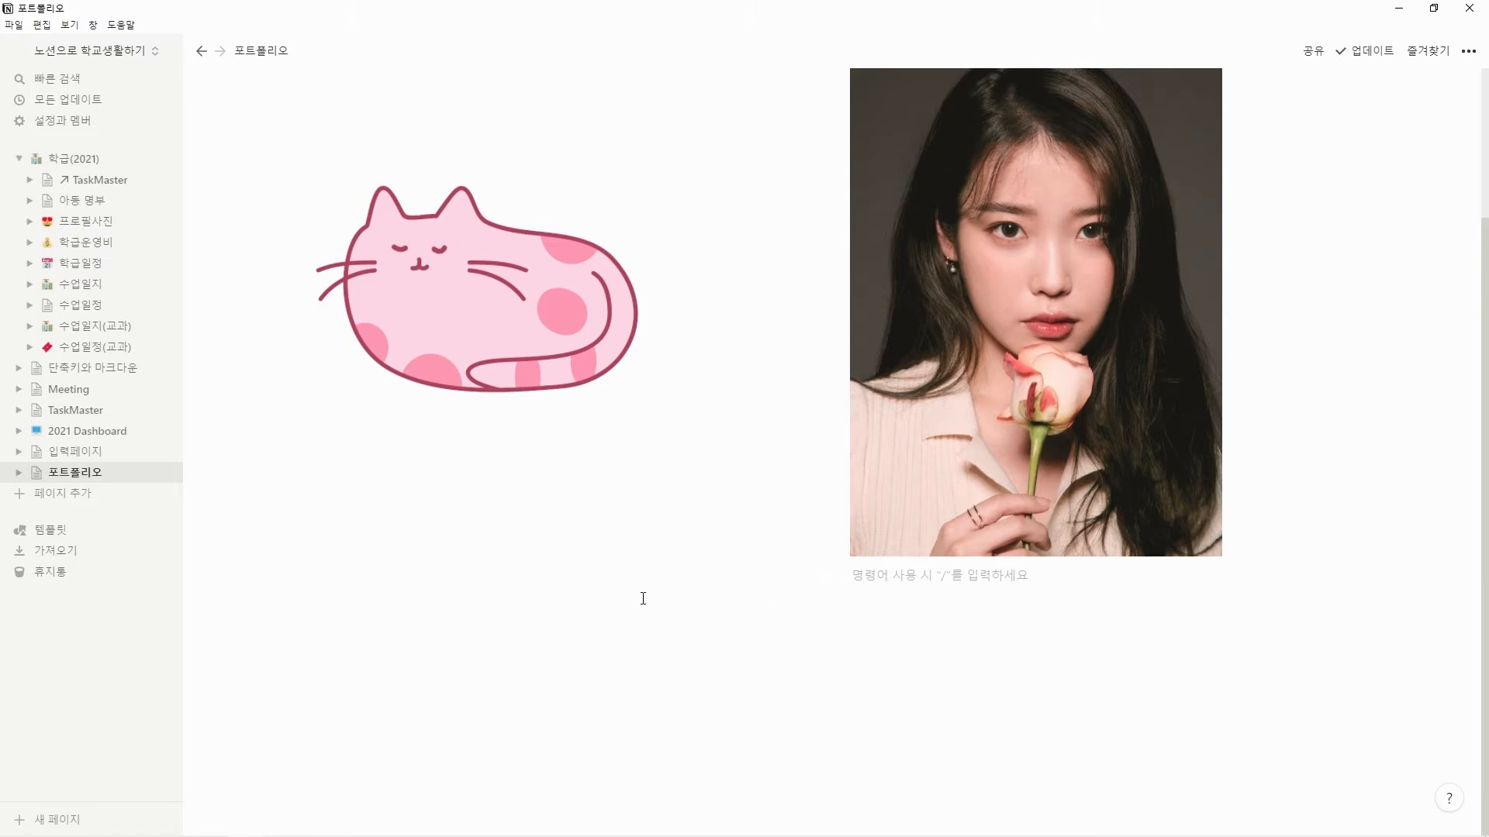
left_click_drag(840, 574, 347, 666)
left_click_drag(487, 670, 485, 668)
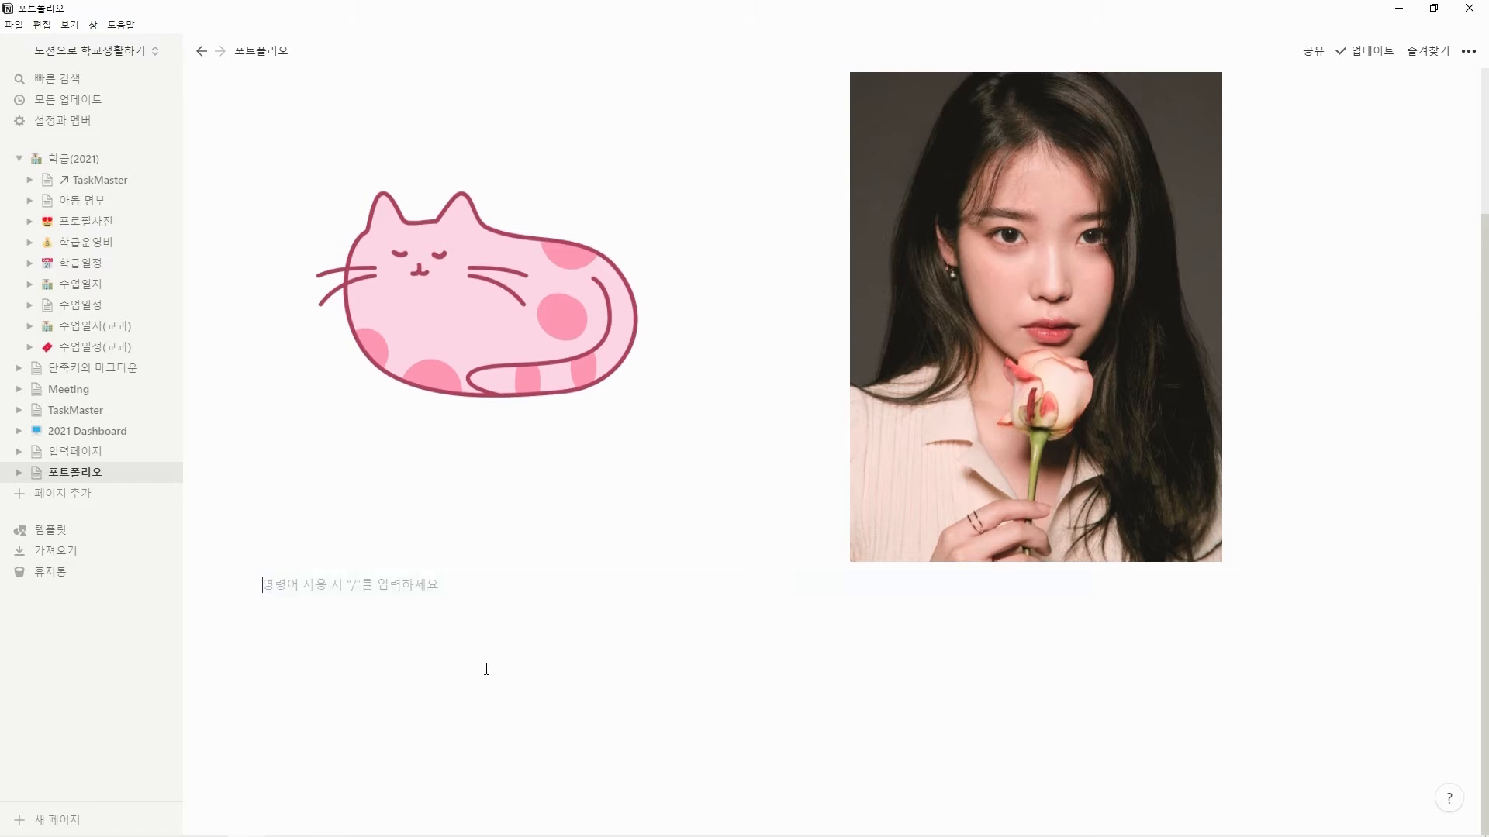
Add the level-2 heading "각종 파일들" below the images, followed by the level-3 heading "파일 업로드".
scroll(496, 678, "up", 2)
scroll(529, 611, "down", 2)
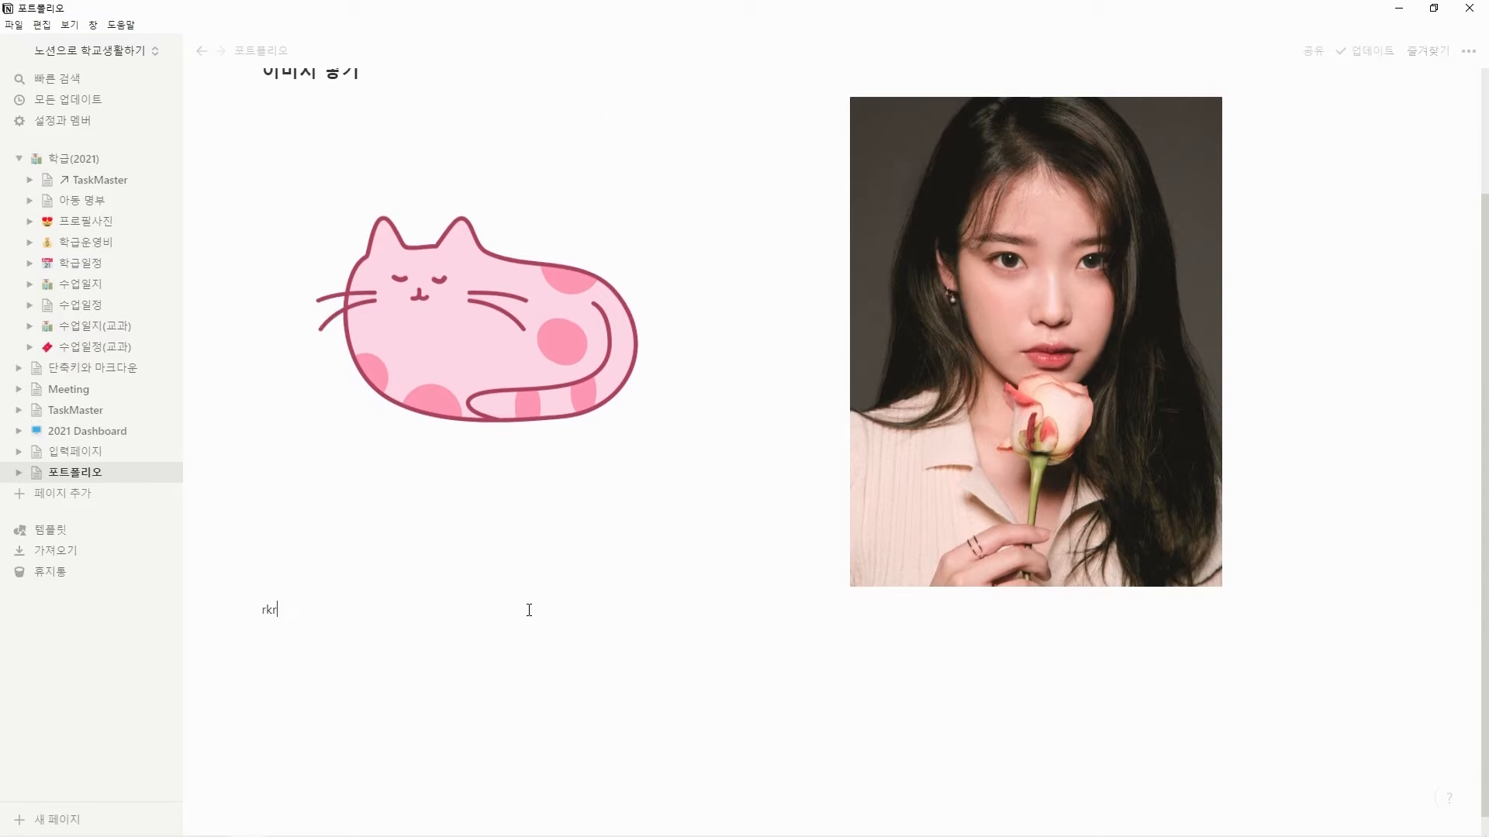
type("각종 파일드")
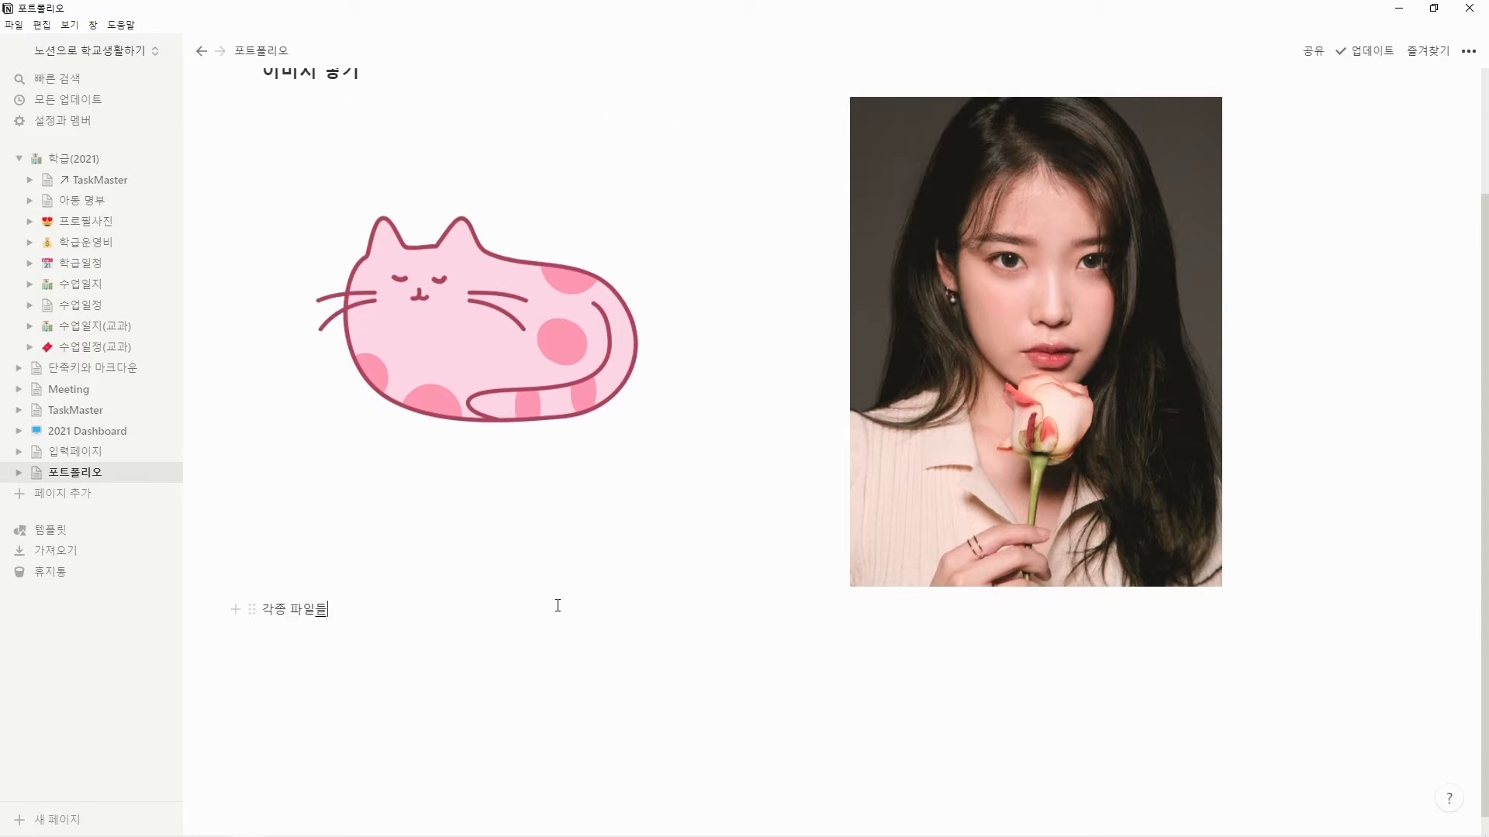
key("Return")
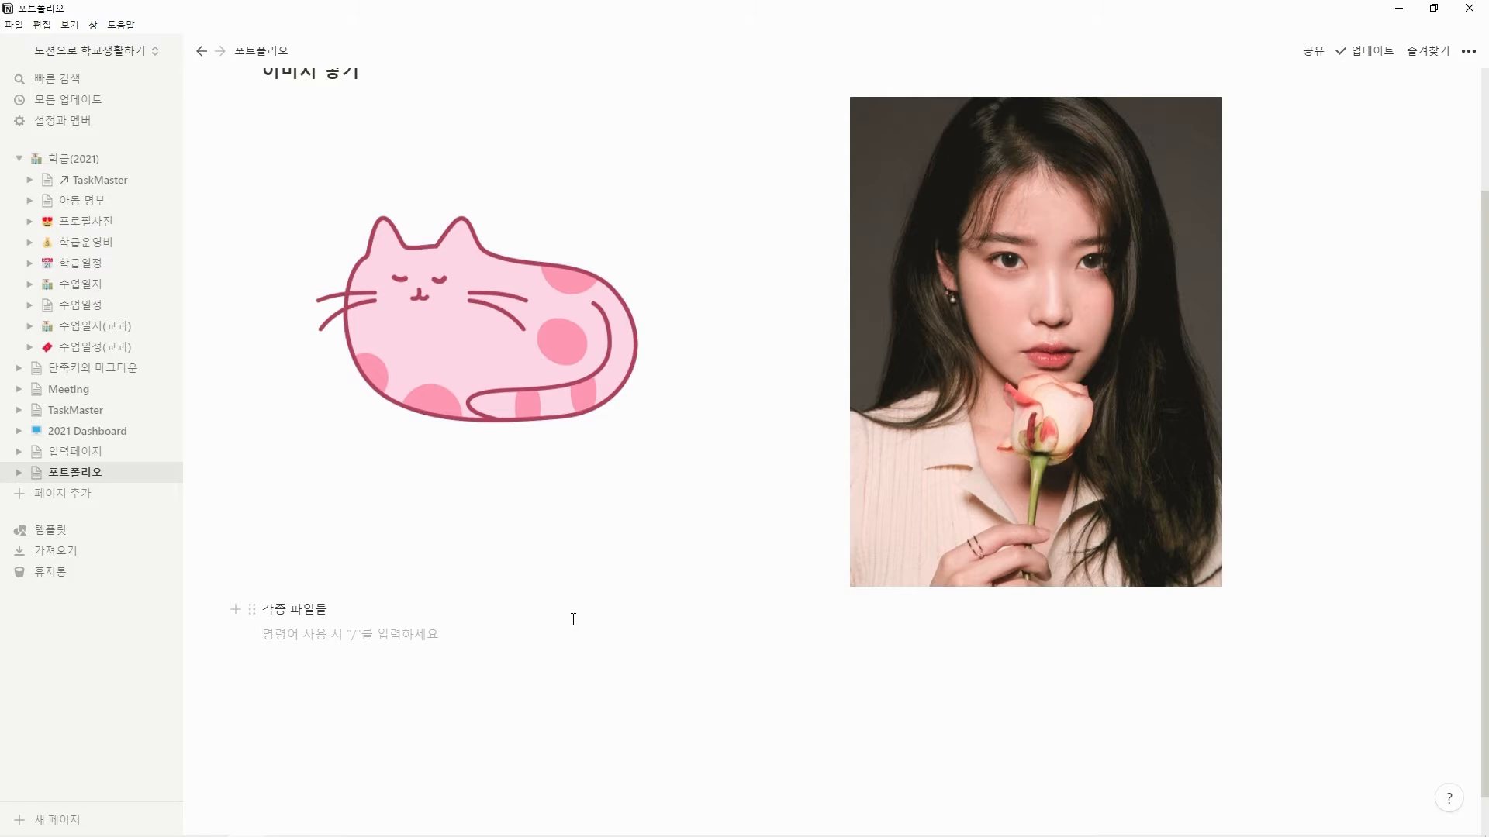
type("파일 업로드")
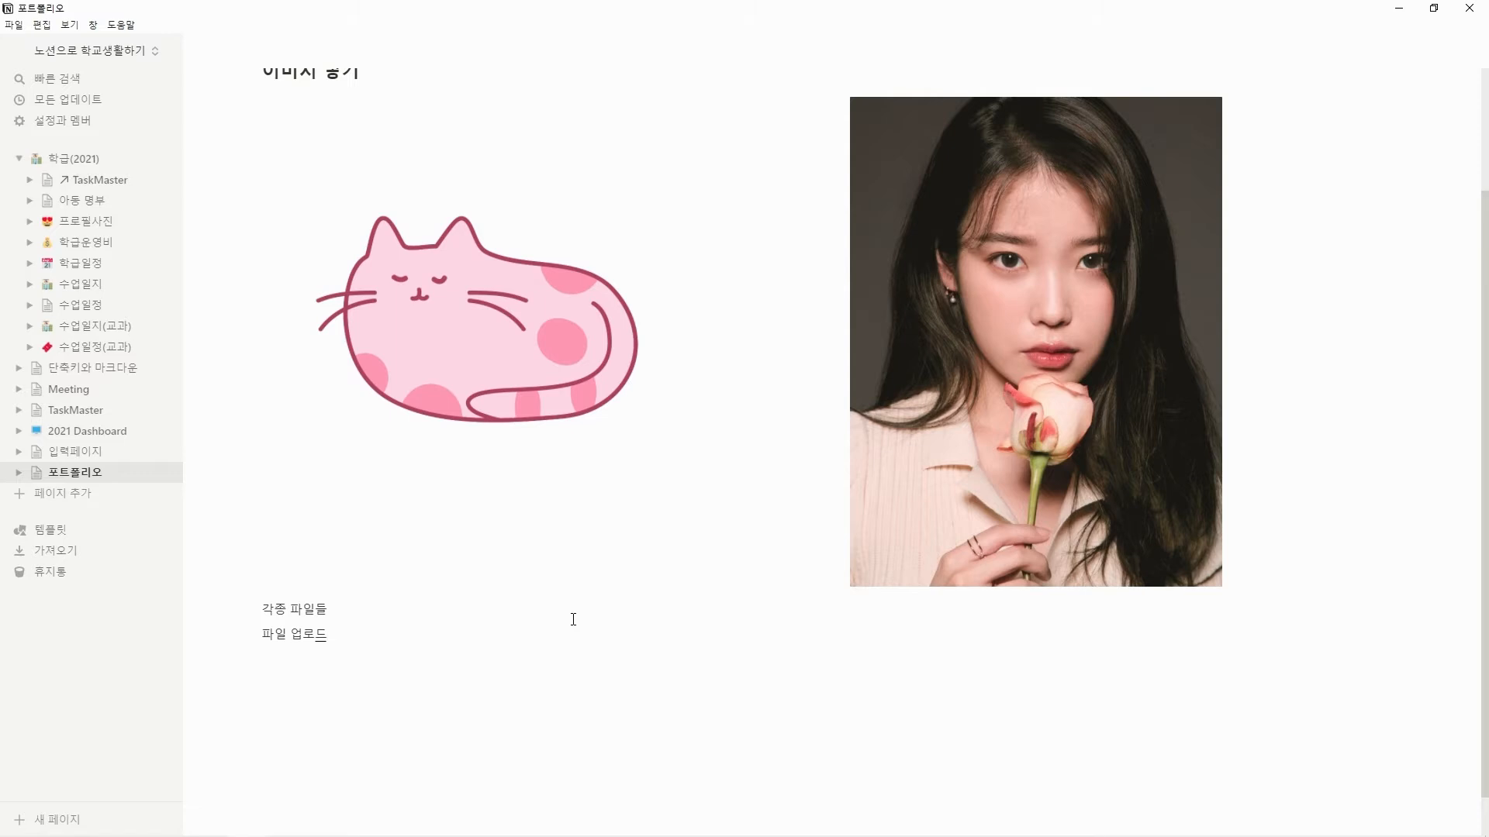
left_click(263, 609)
type("## ###")
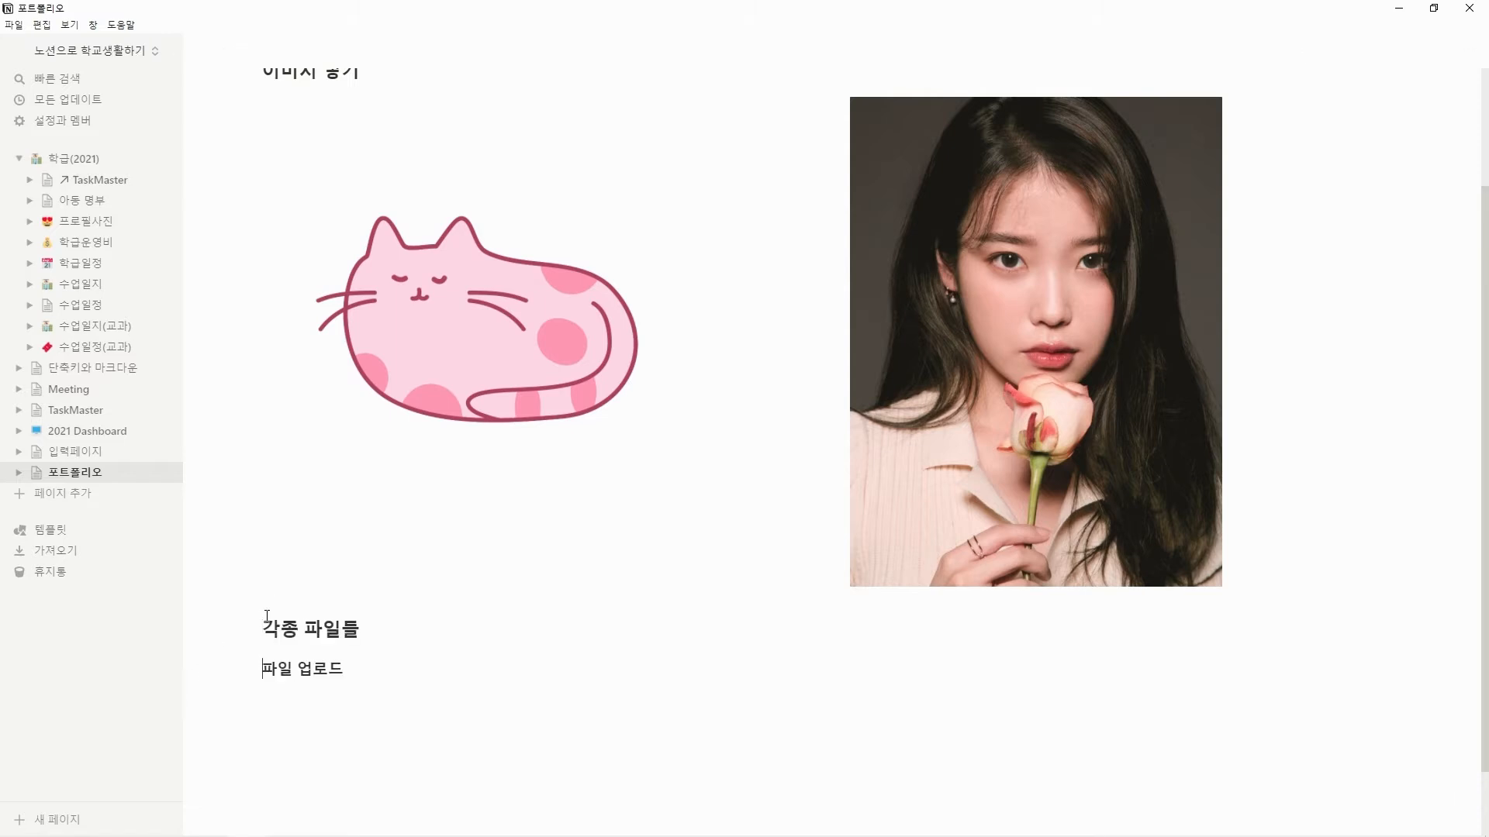
Insert a file block under "파일 업로드" and upload "제출 확인판(양식)" from the desktop.
key("Return")
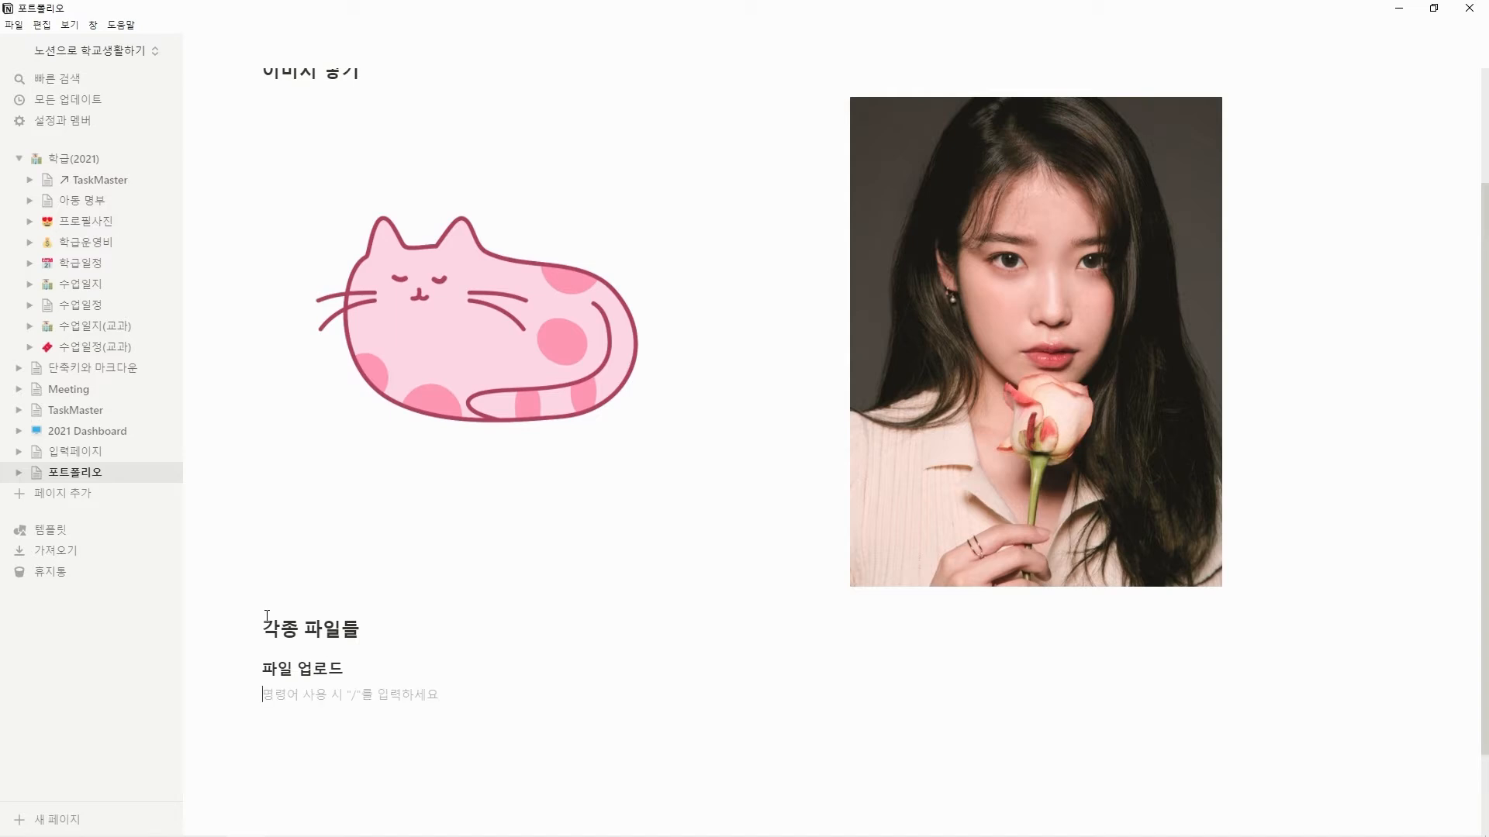
type("/")
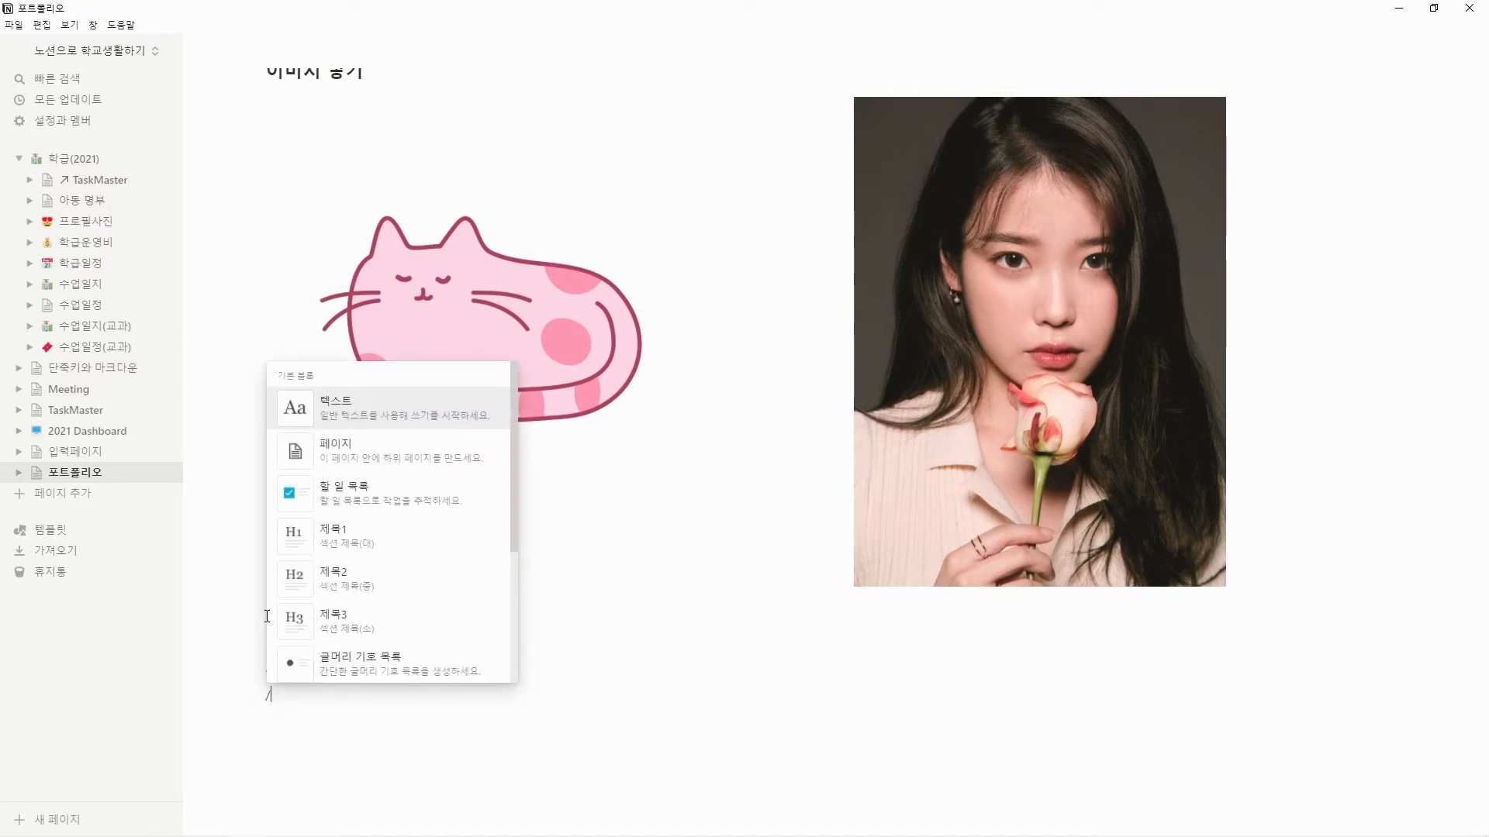
type("파일")
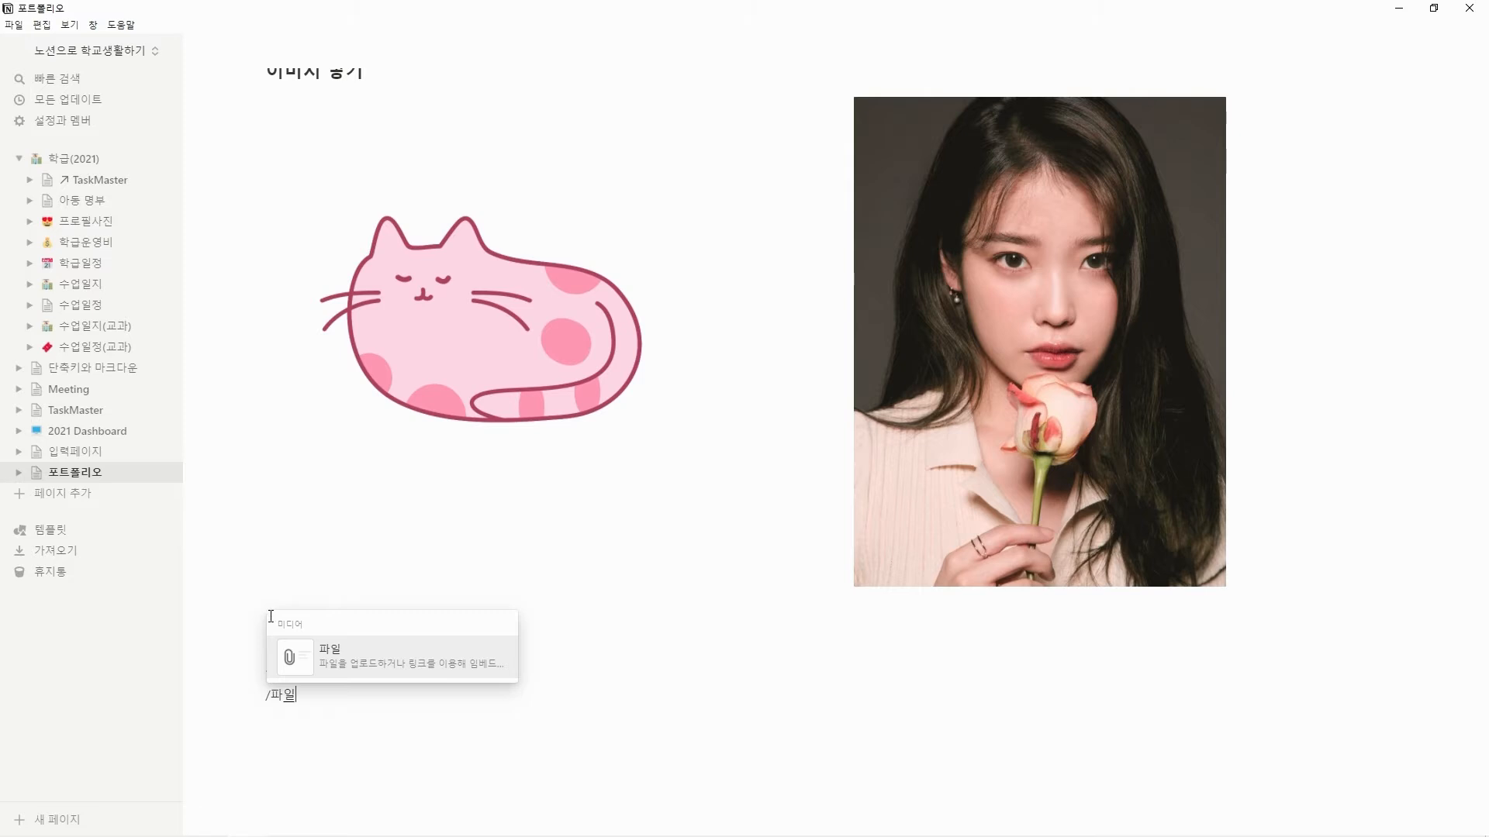
left_click(401, 676)
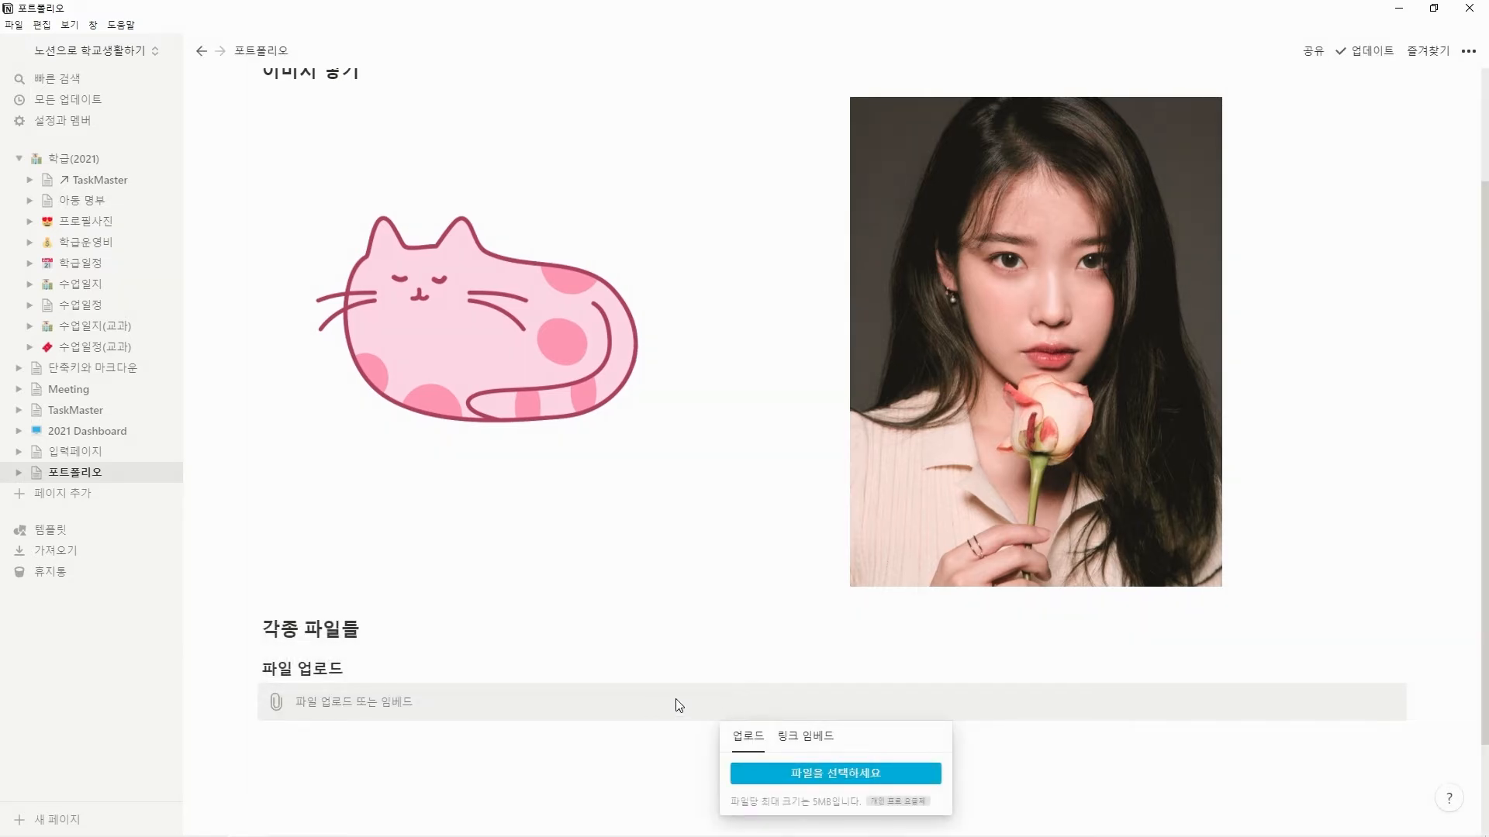
left_click(749, 773)
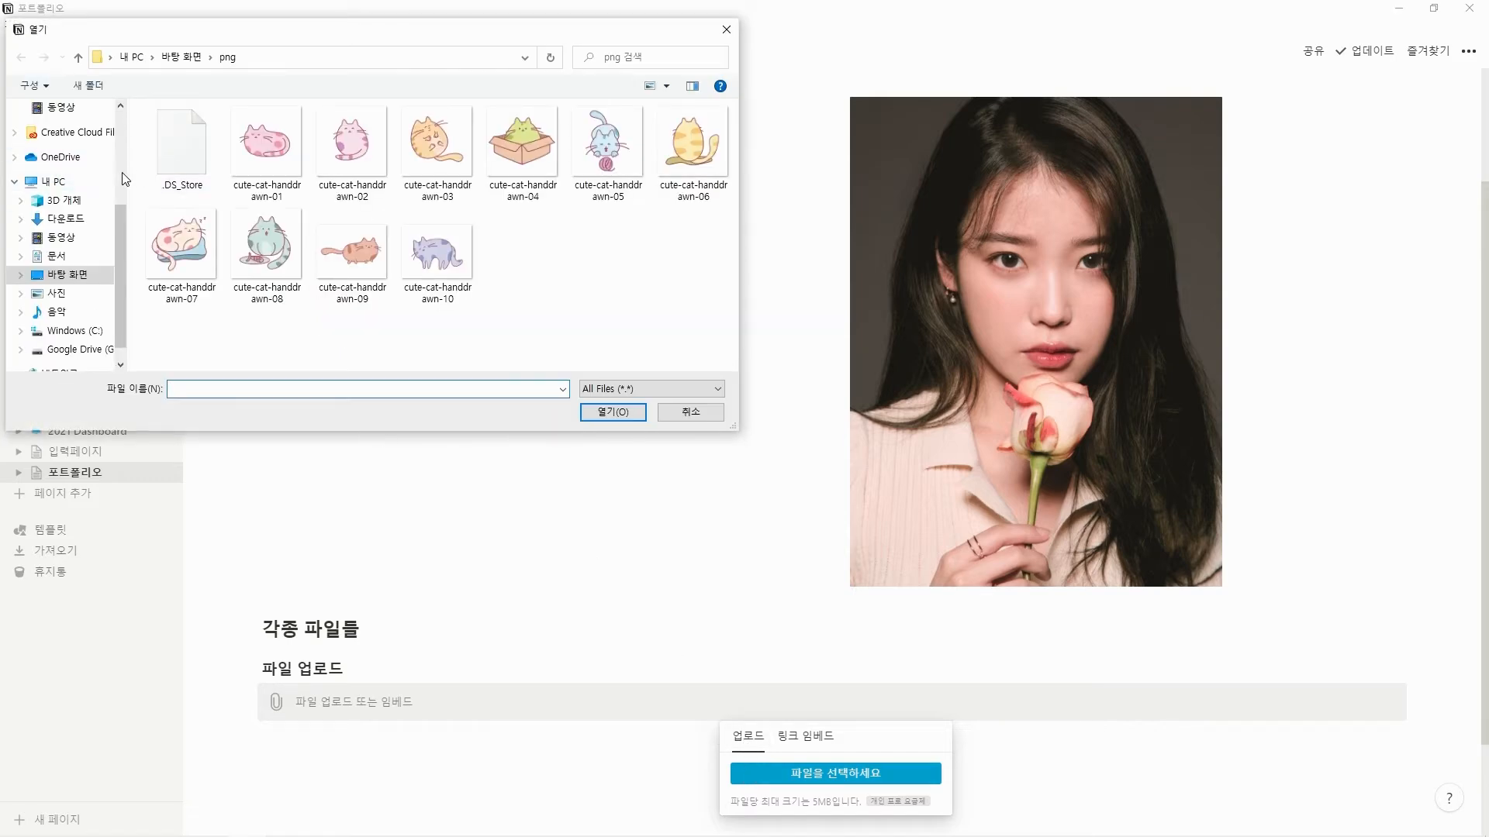
scroll(120, 166, "up", 3)
left_click(68, 138)
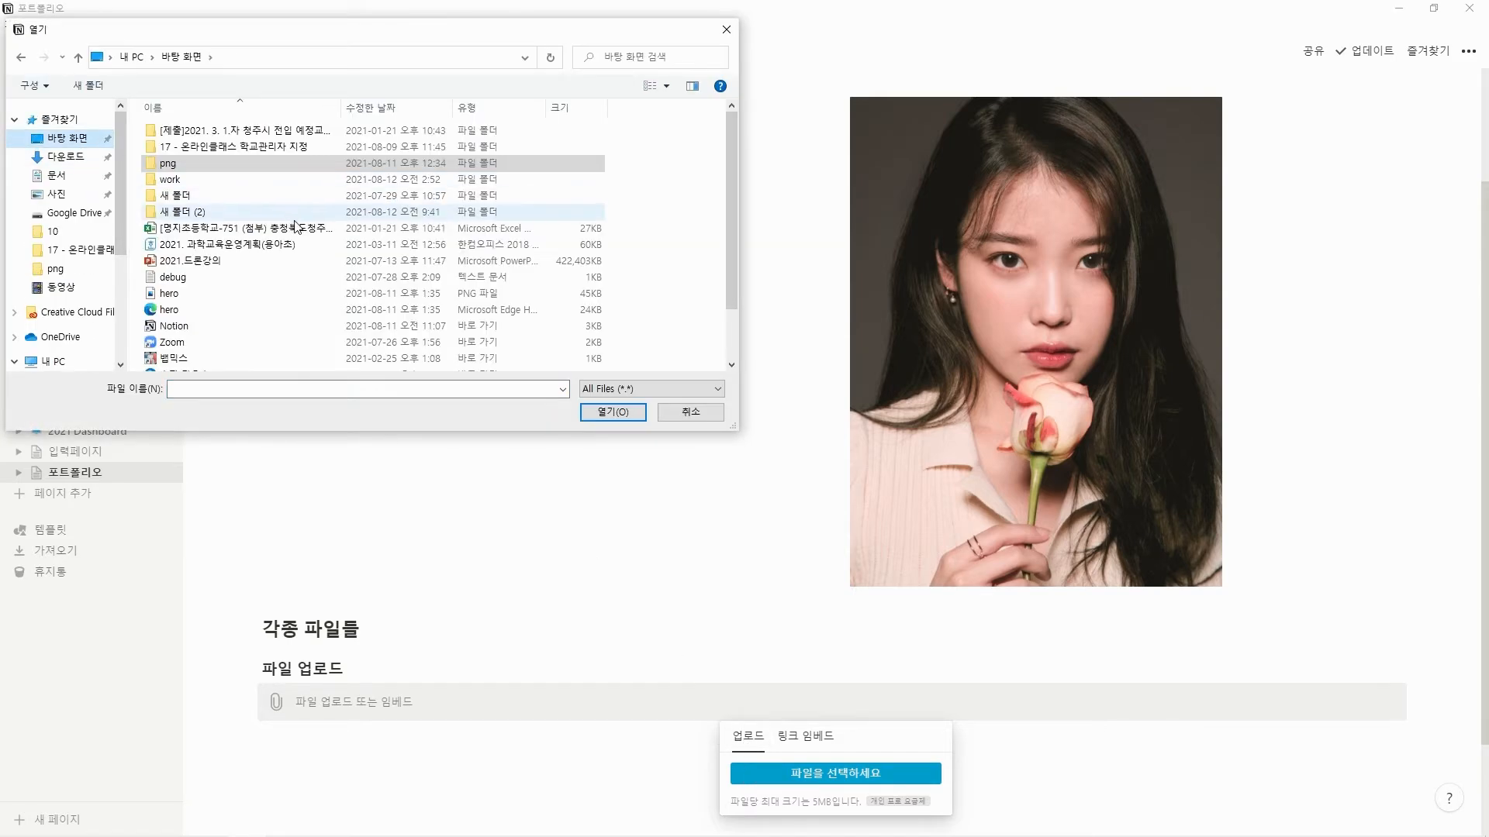
scroll(308, 250, "down", 1)
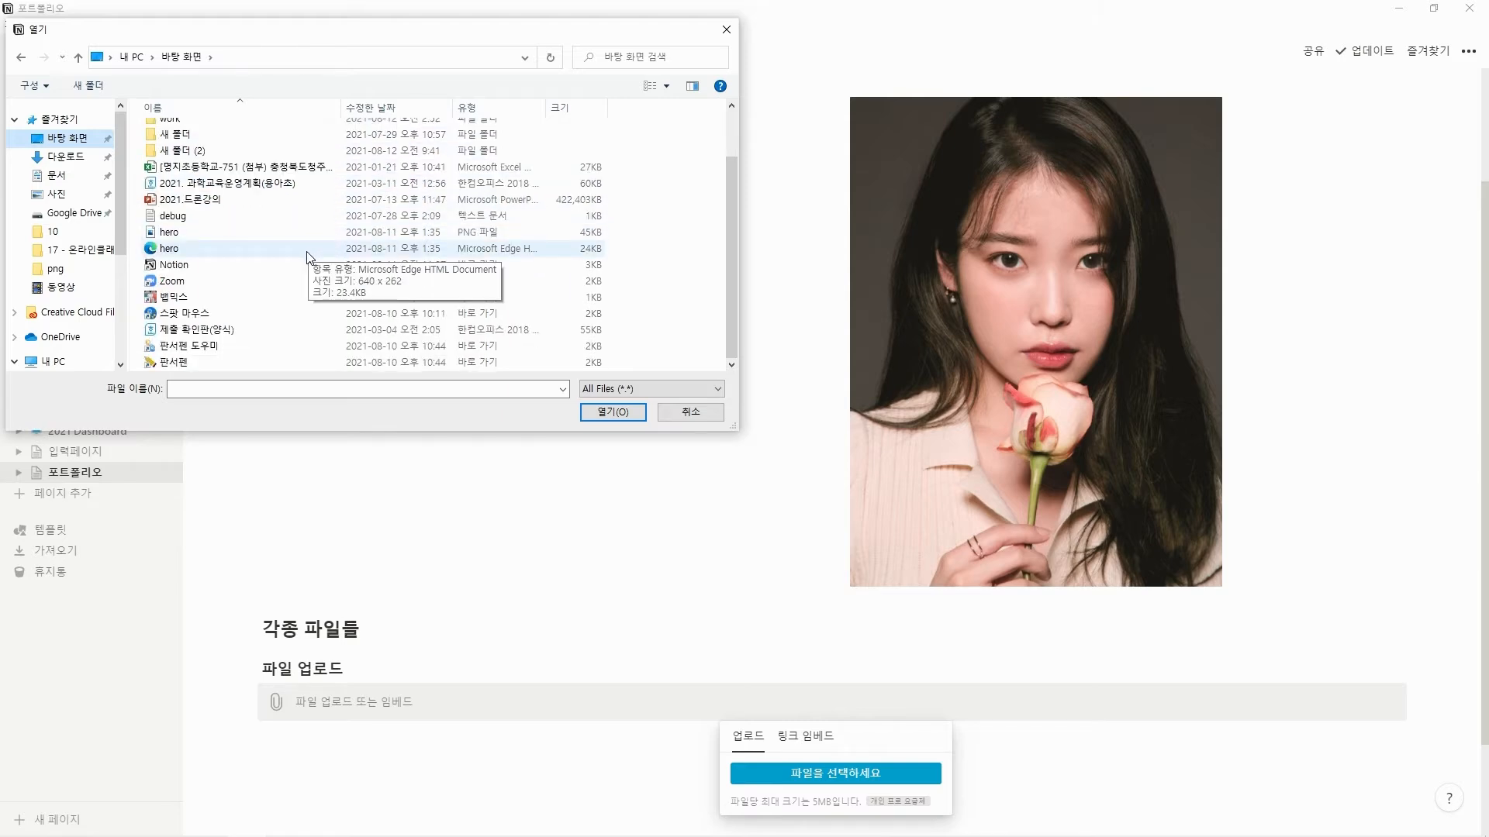
left_click(278, 332)
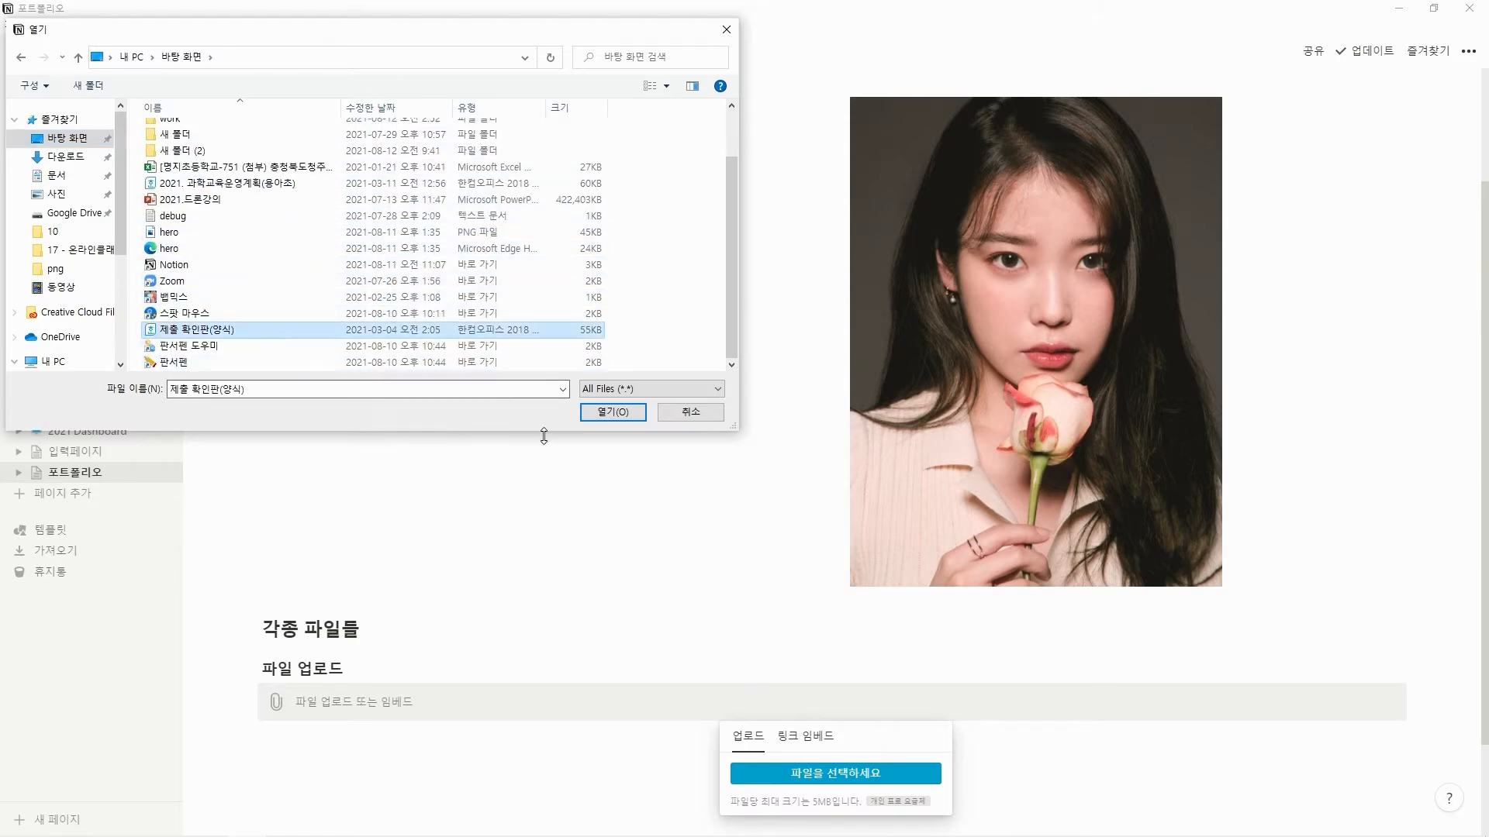
left_click(601, 421)
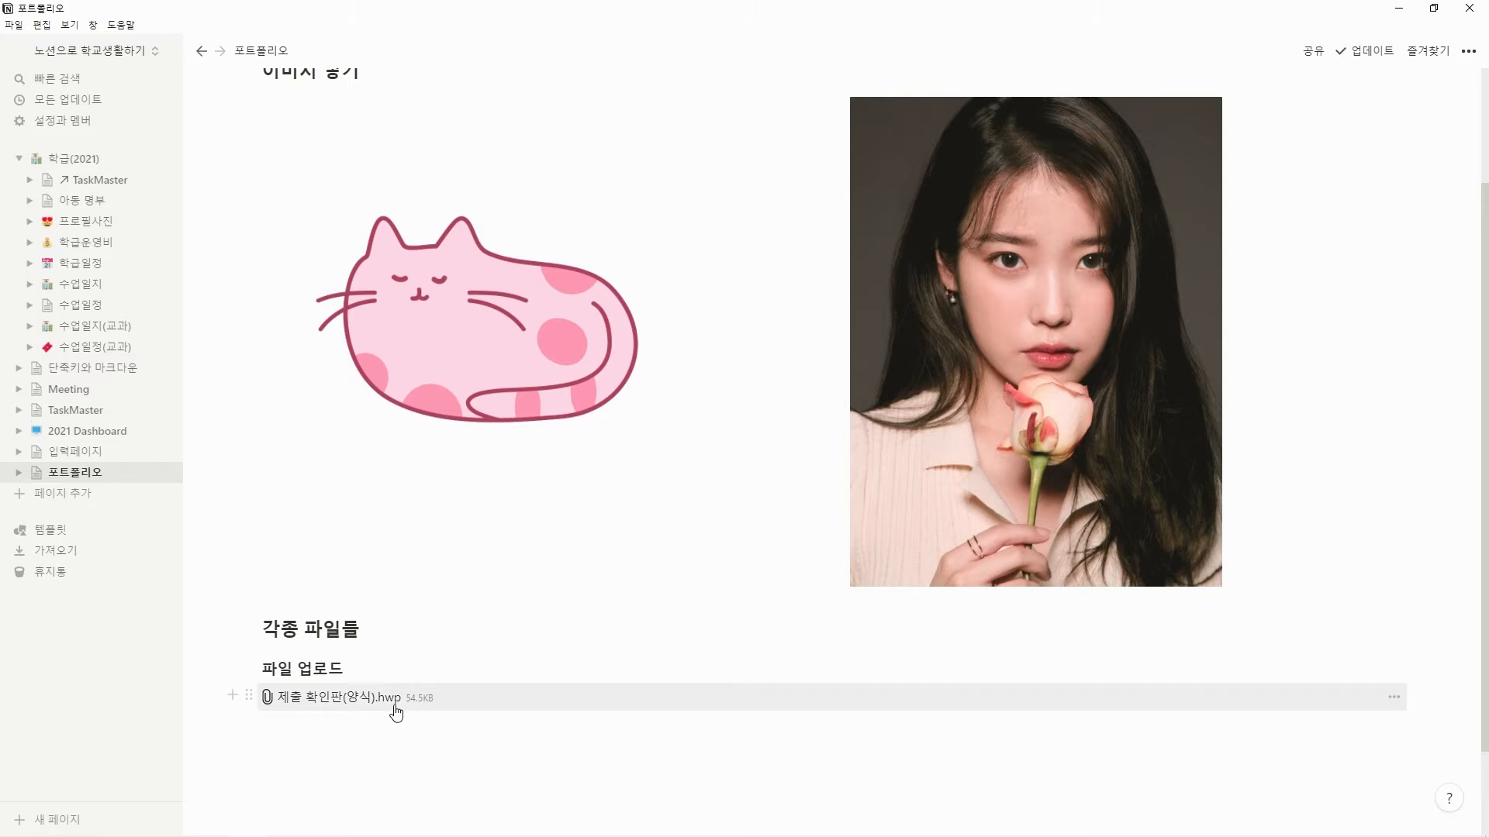
Open the uploaded hwp attachment in the browser's document viewer, examine it, and close its tab.
left_click(338, 701)
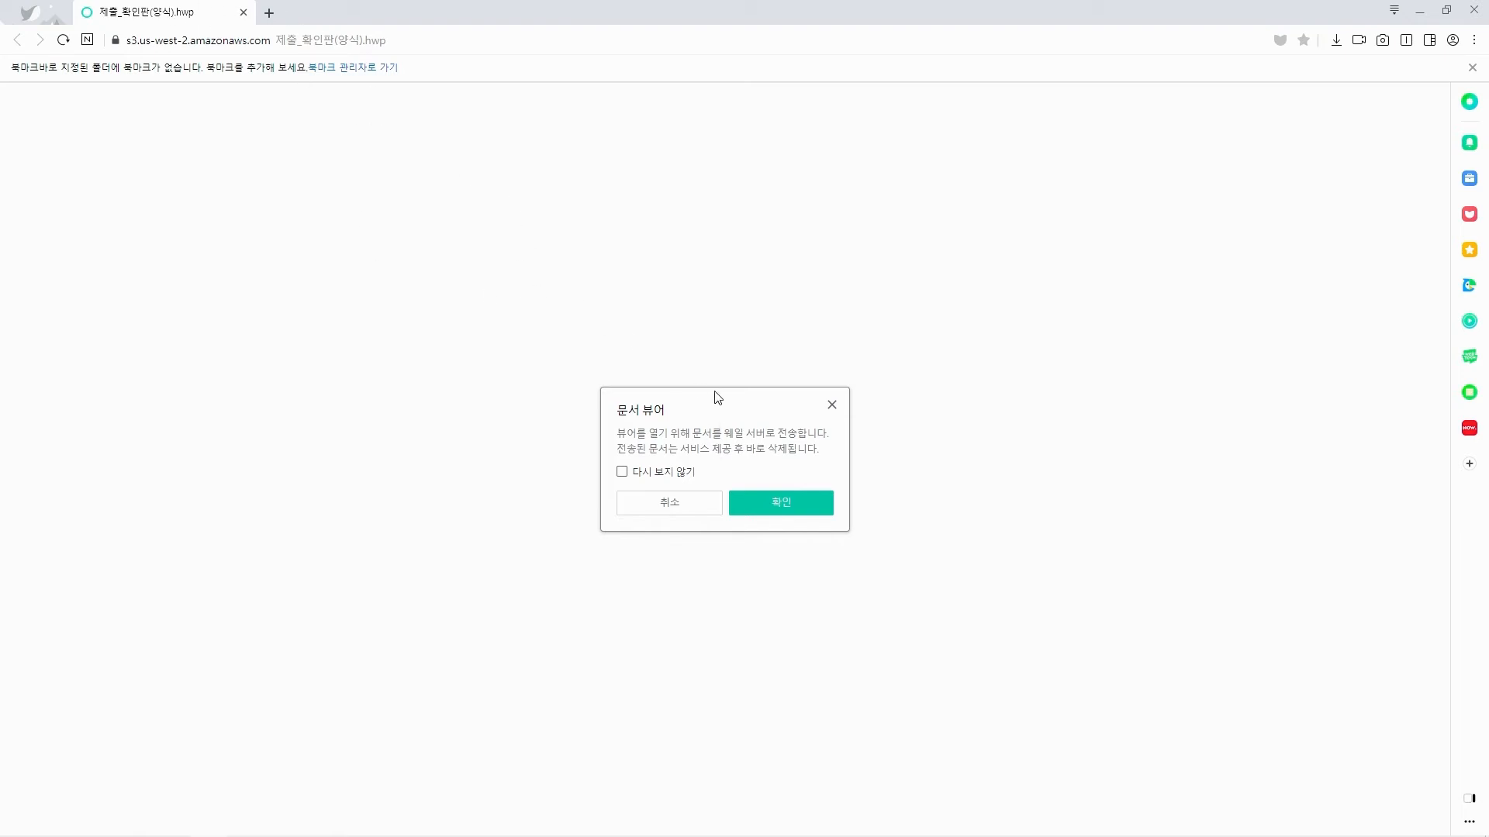
left_click(779, 503)
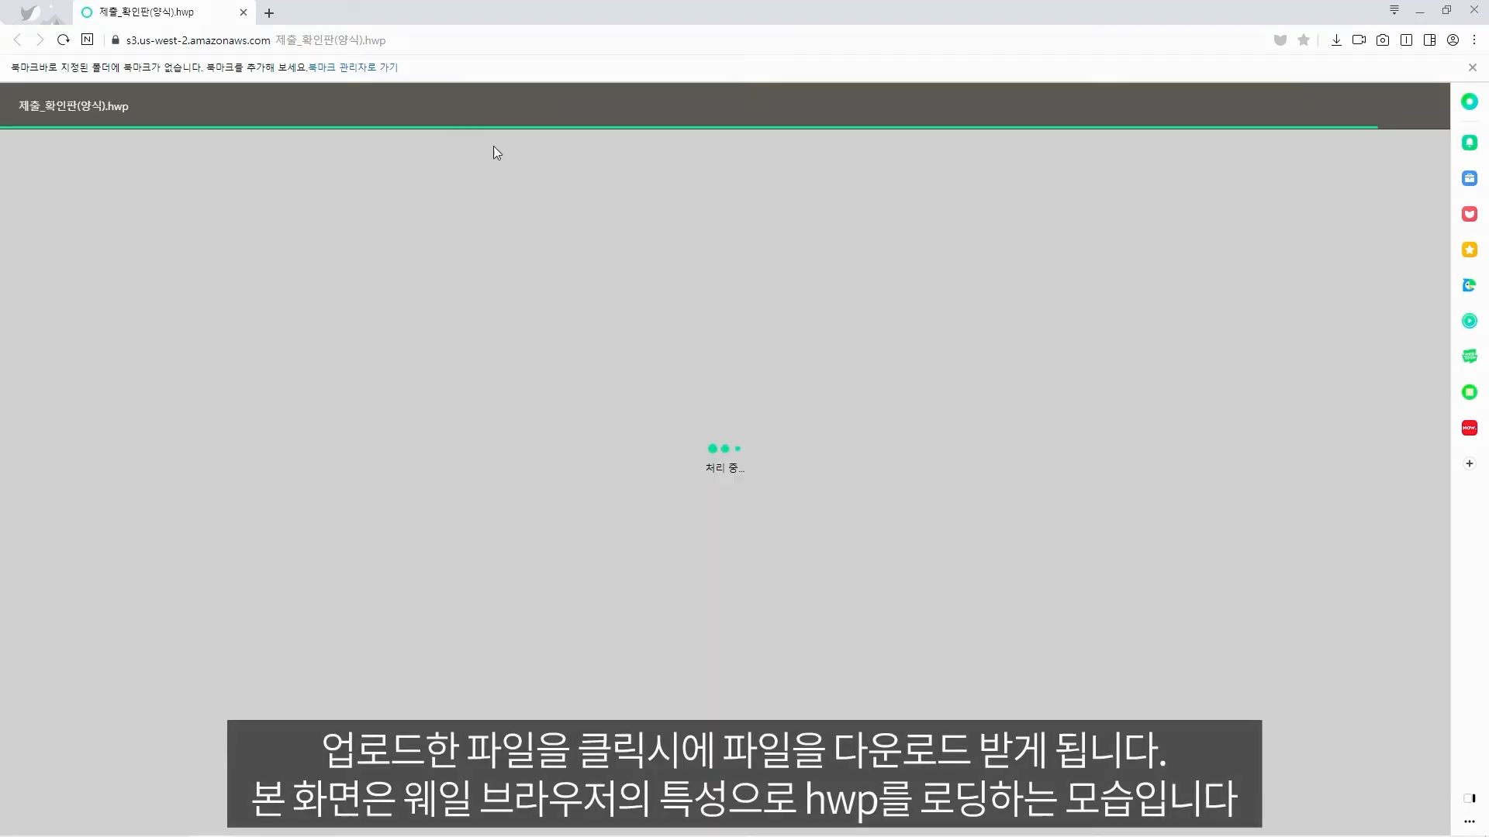
left_click(442, 48)
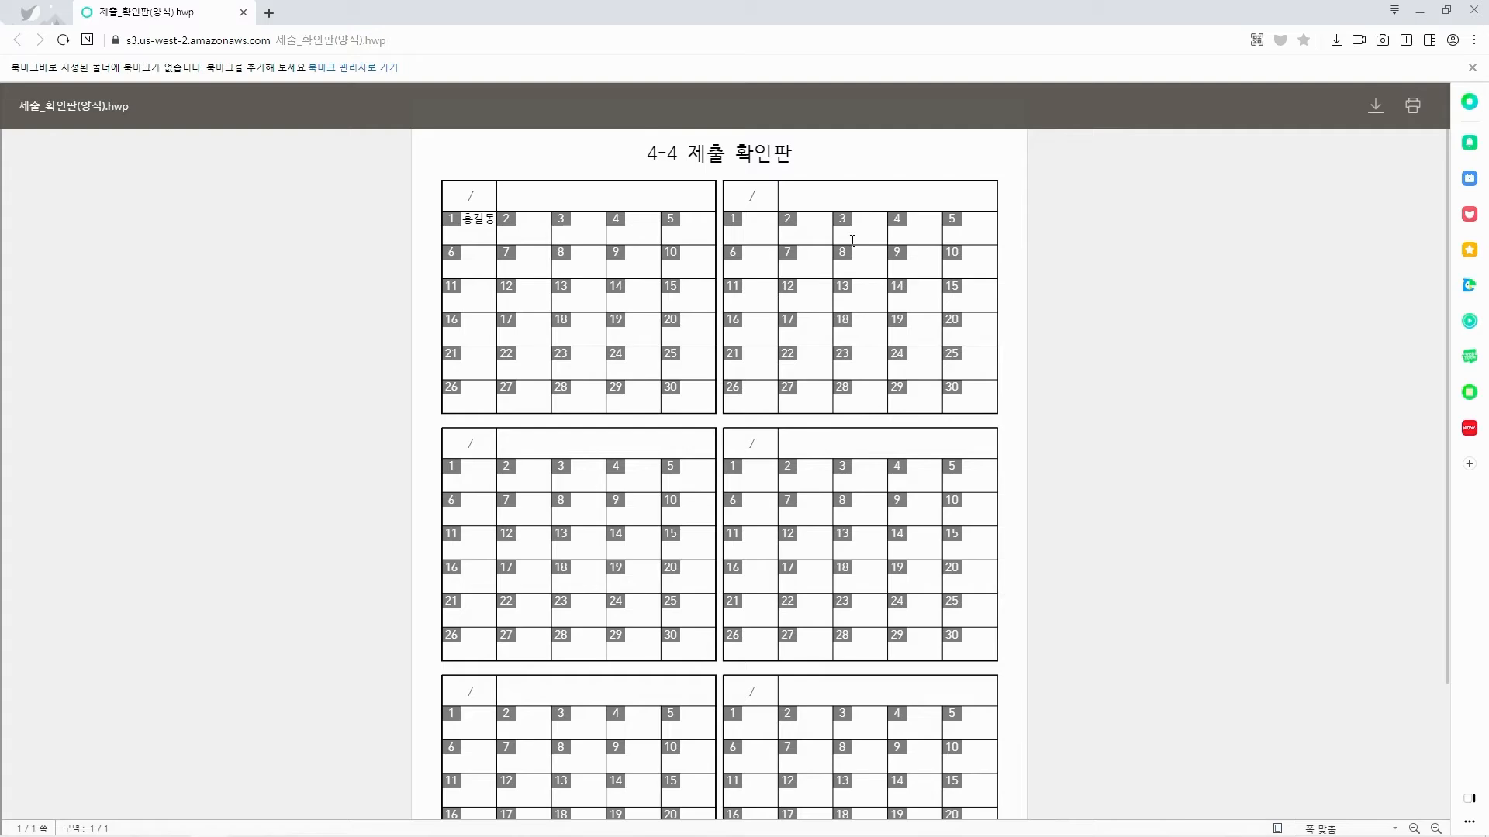
left_click(244, 15)
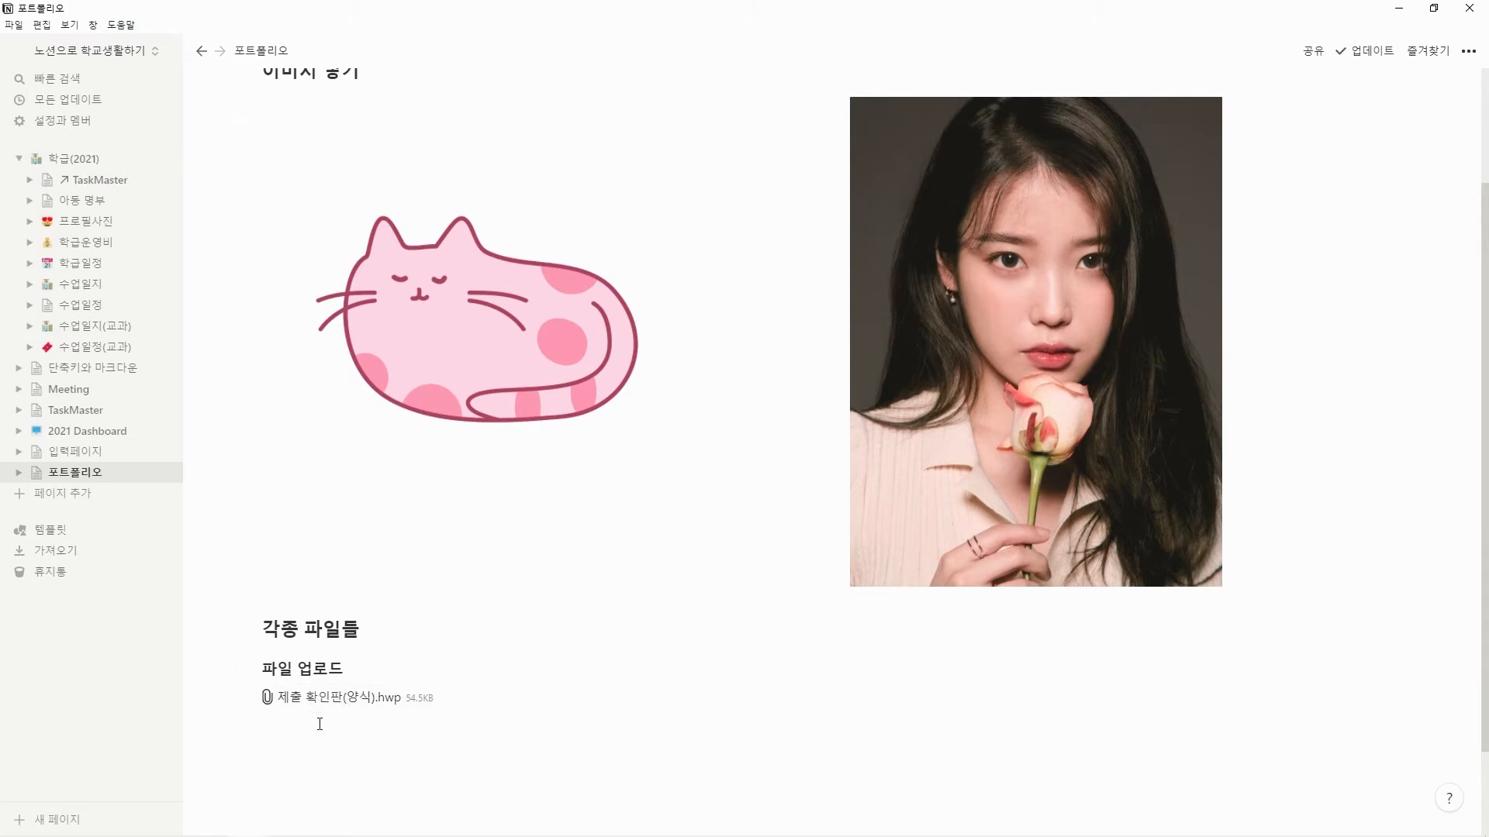
Add the subheading "파일 임베딩" below the uploaded file and open the block command list on the line beneath it.
left_click(399, 739)
type("파일 임")
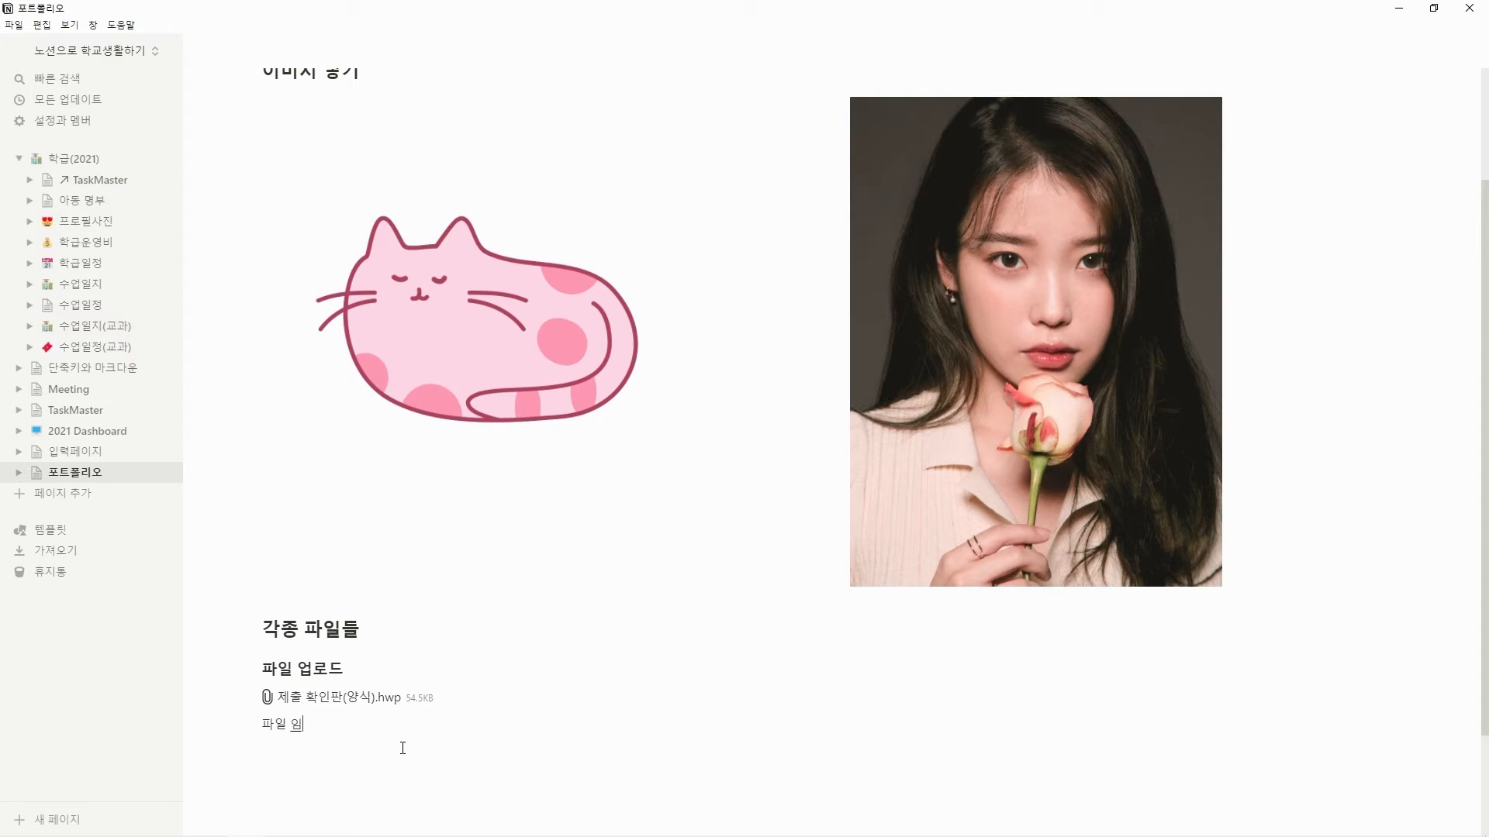
type("베딩##")
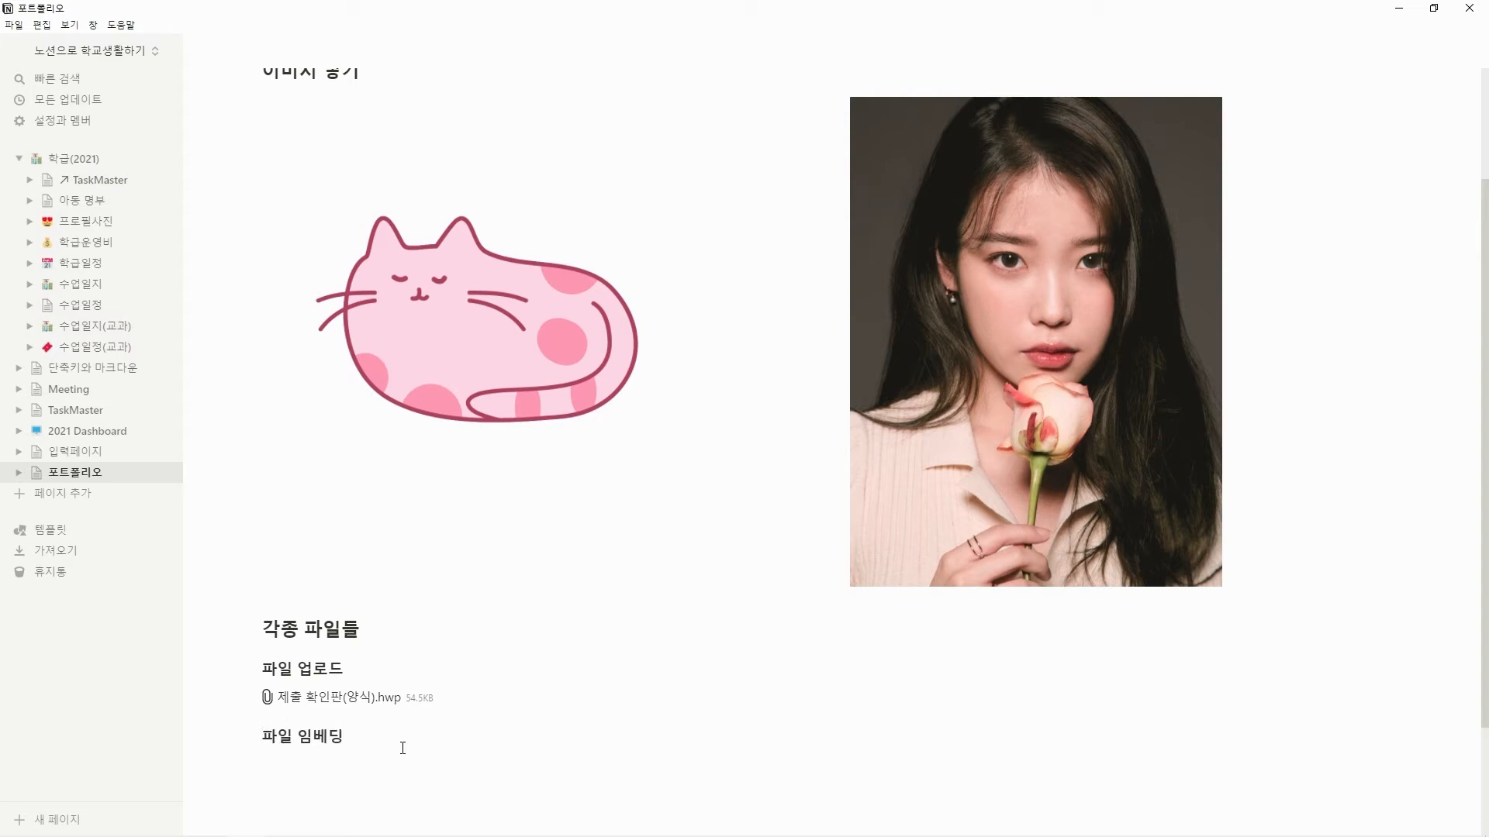
key("Return")
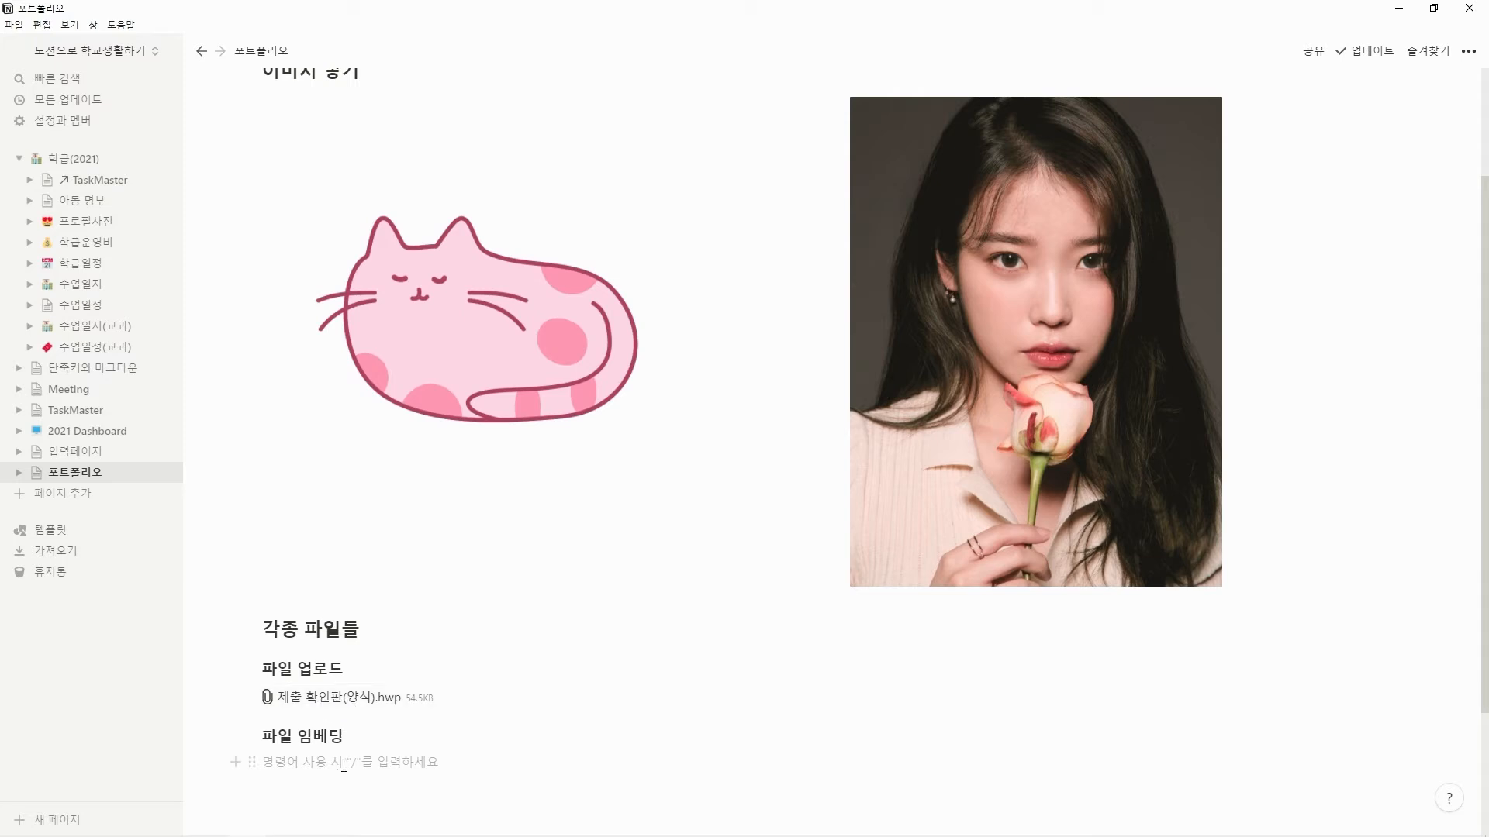
scroll(448, 643, "down", 3)
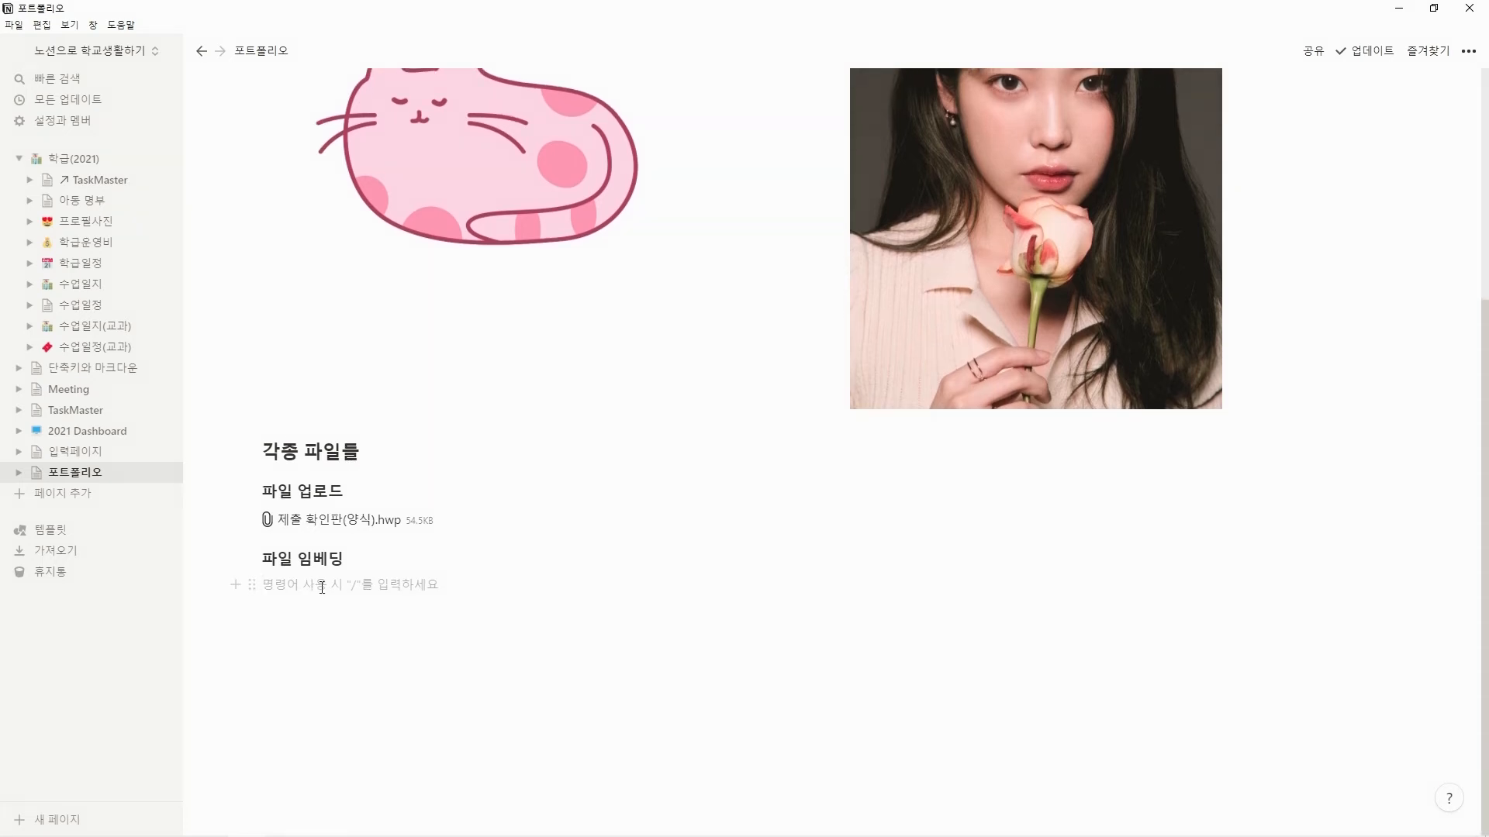
type("/")
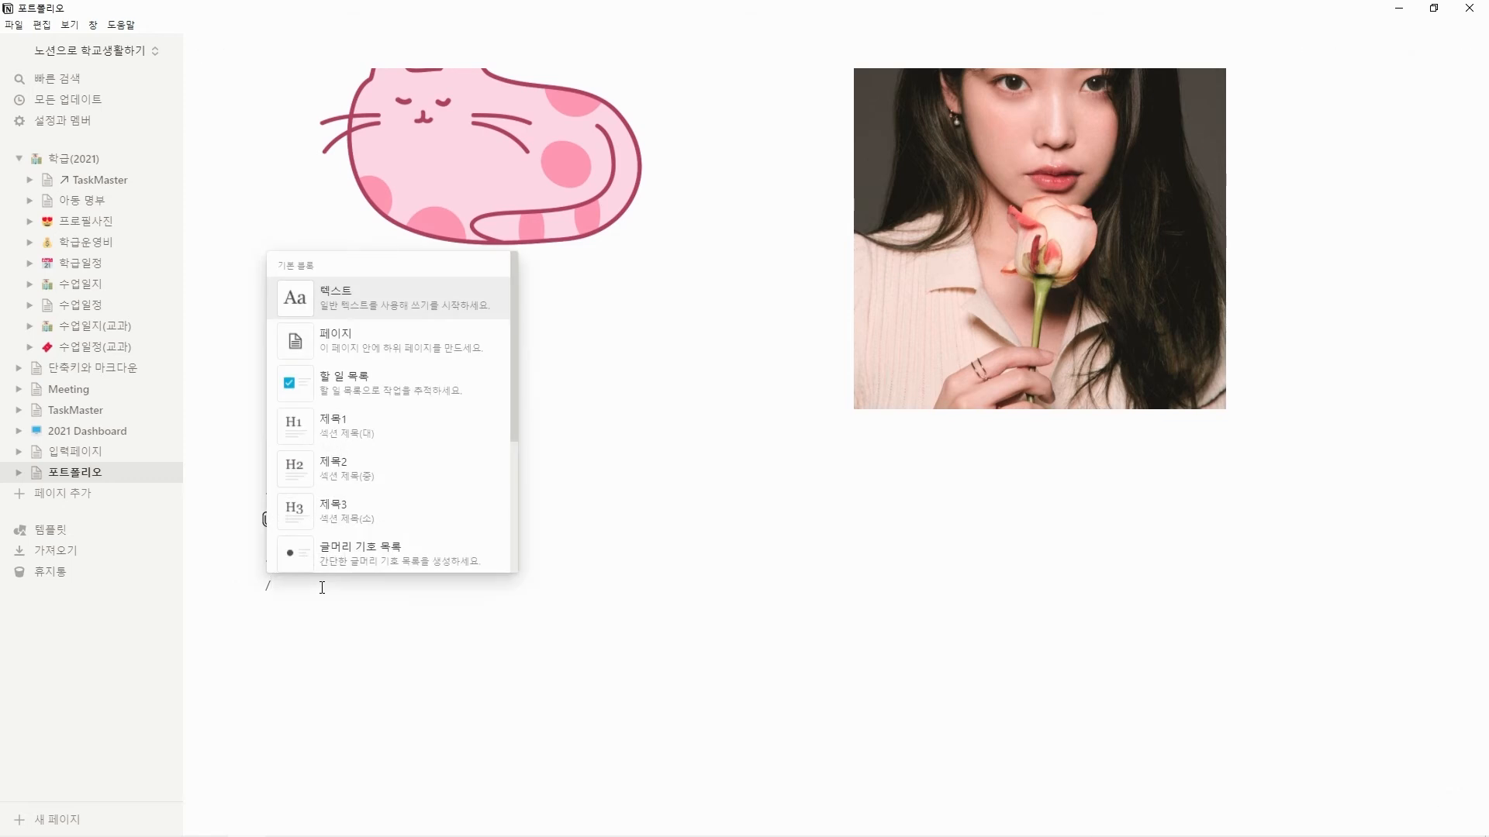
type("파일")
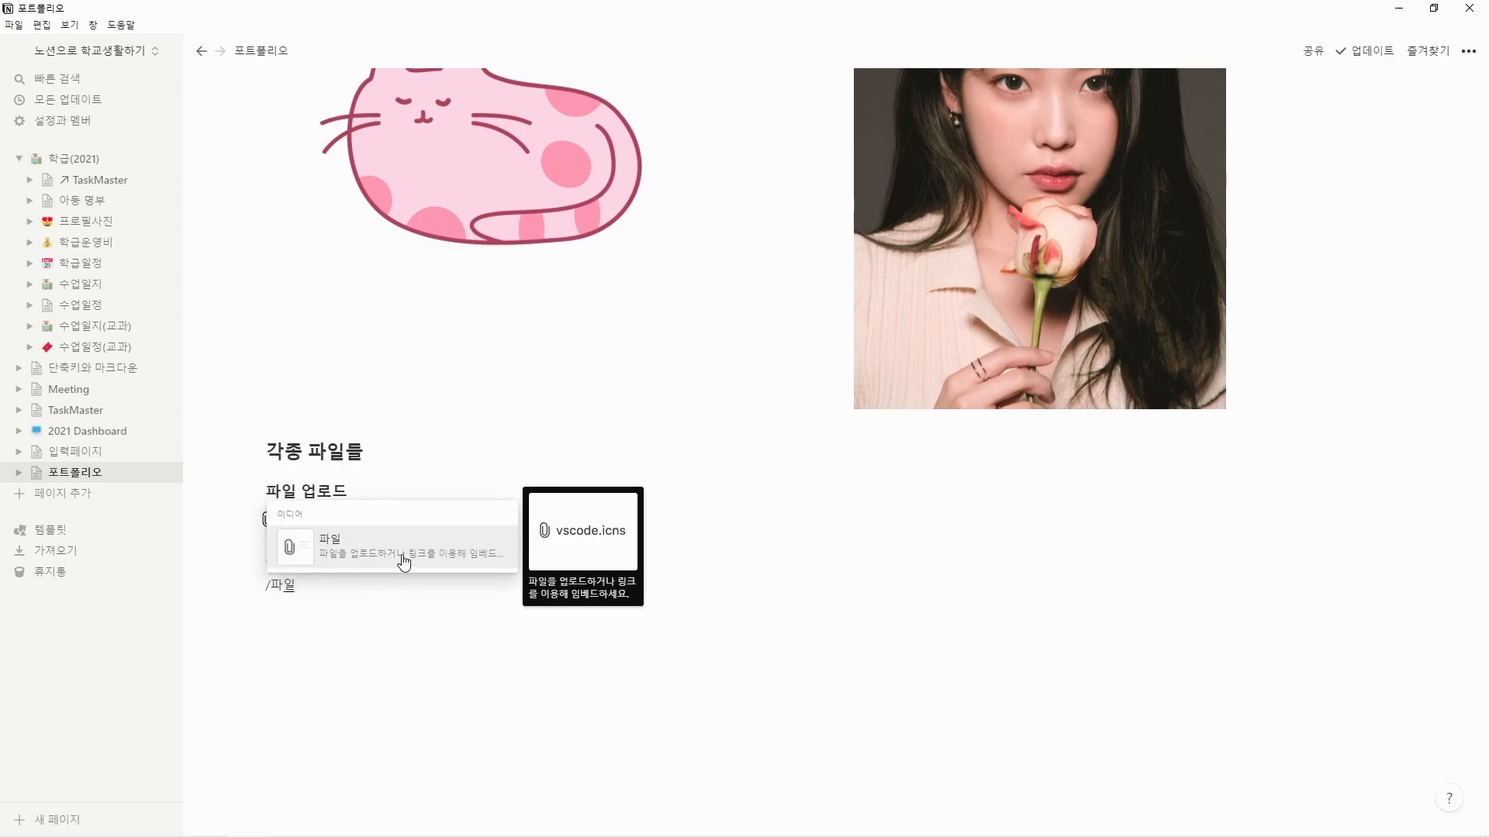
key("BackSpace")
key("BackSpace")
key("BackSpace")
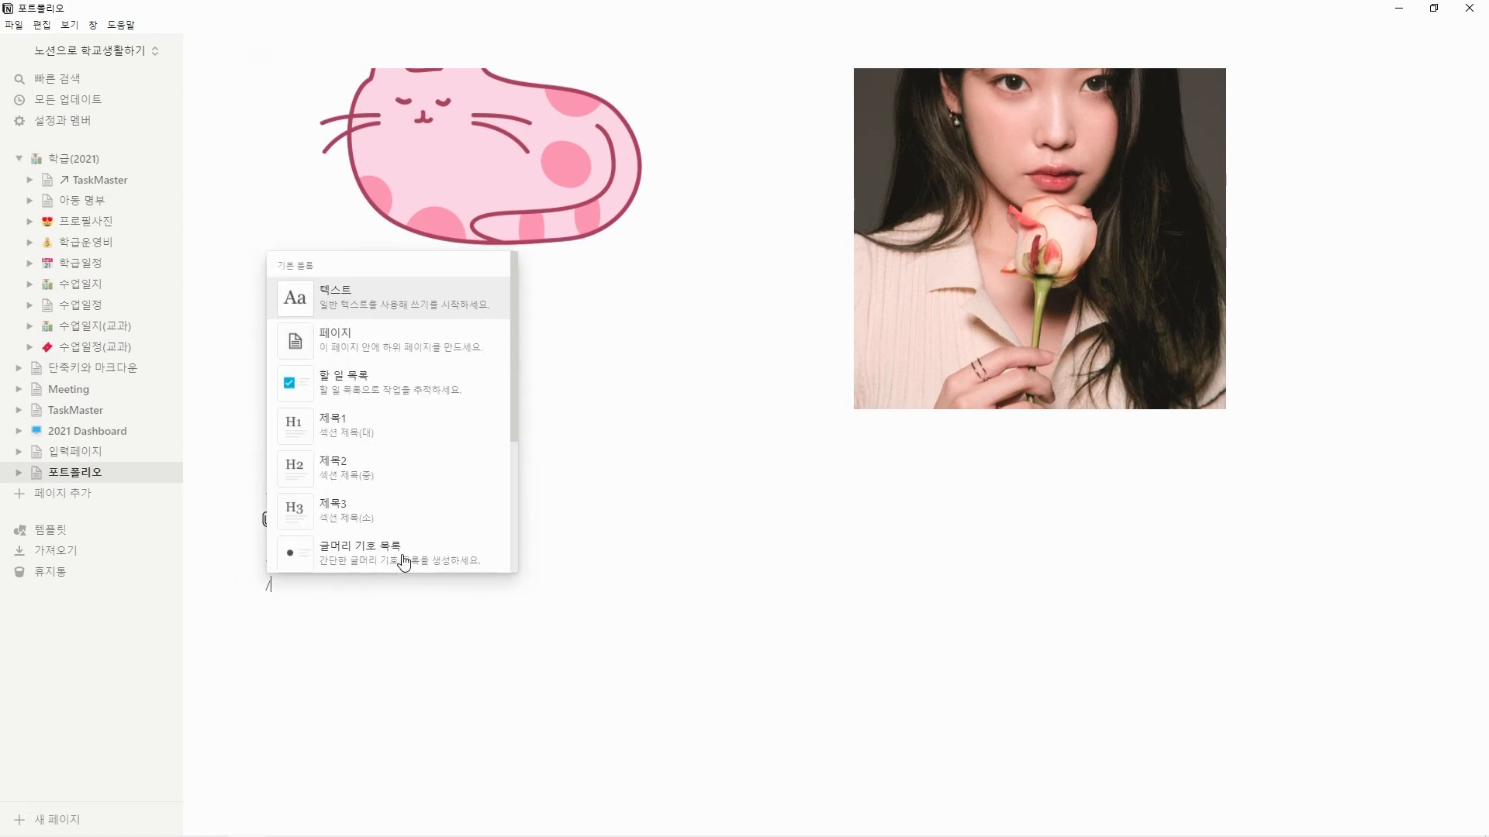
Insert a PDF embed block under "파일 임베딩" and upload the 4-2 확인 PDF from the desktop.
type("pdf")
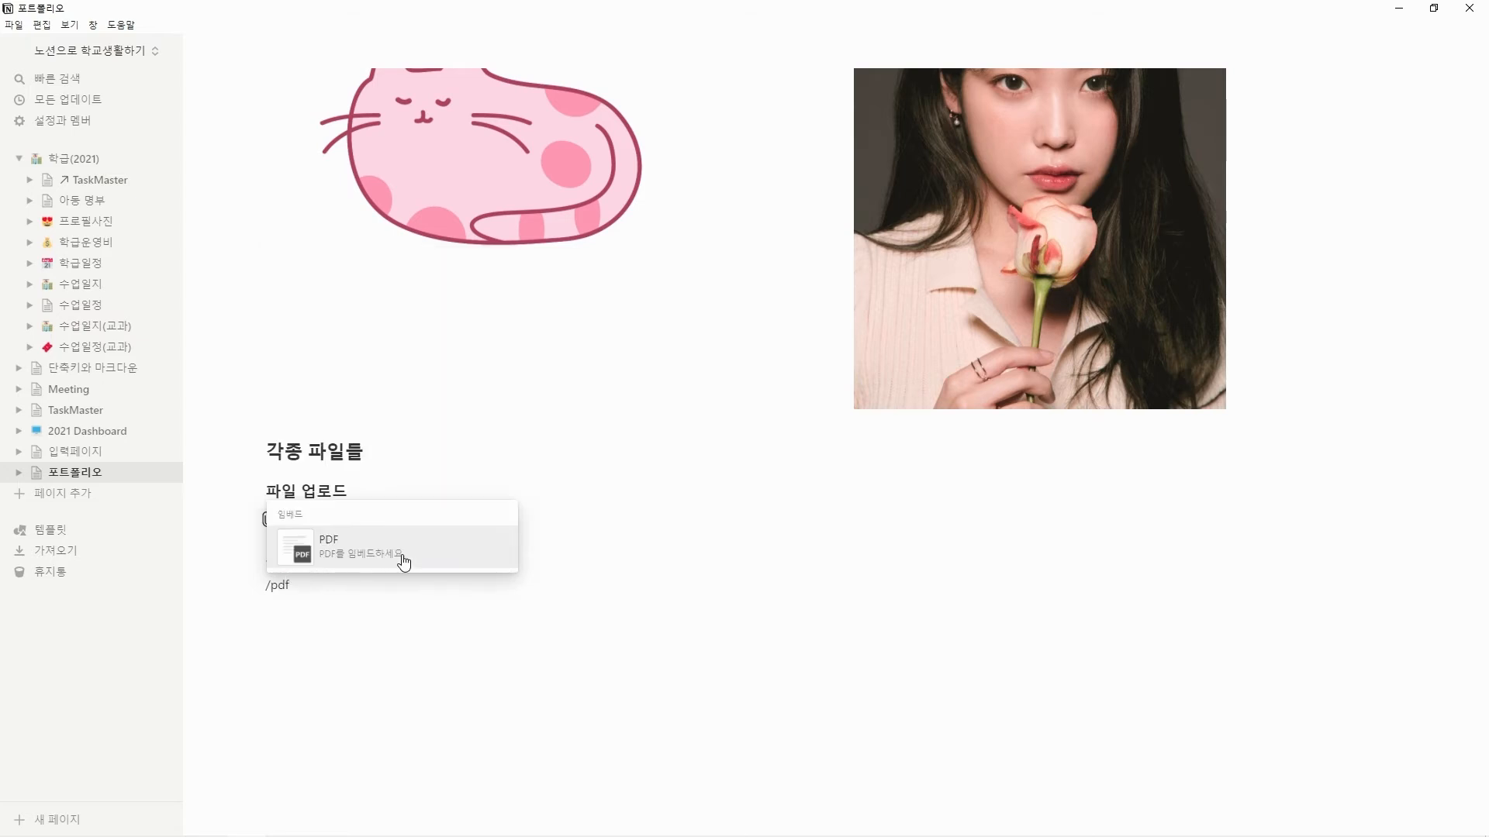
left_click(403, 561)
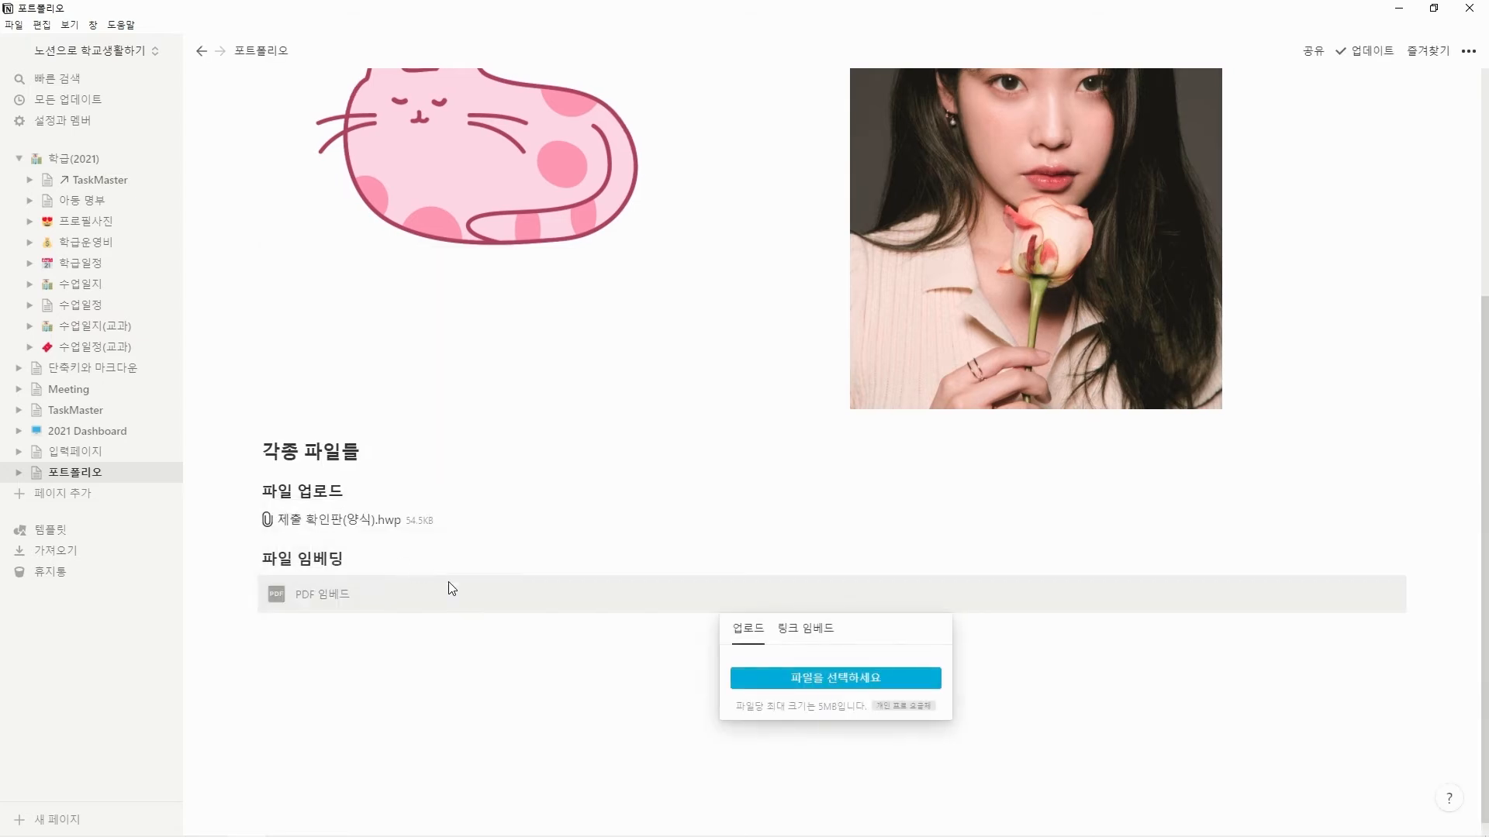
left_click(898, 679)
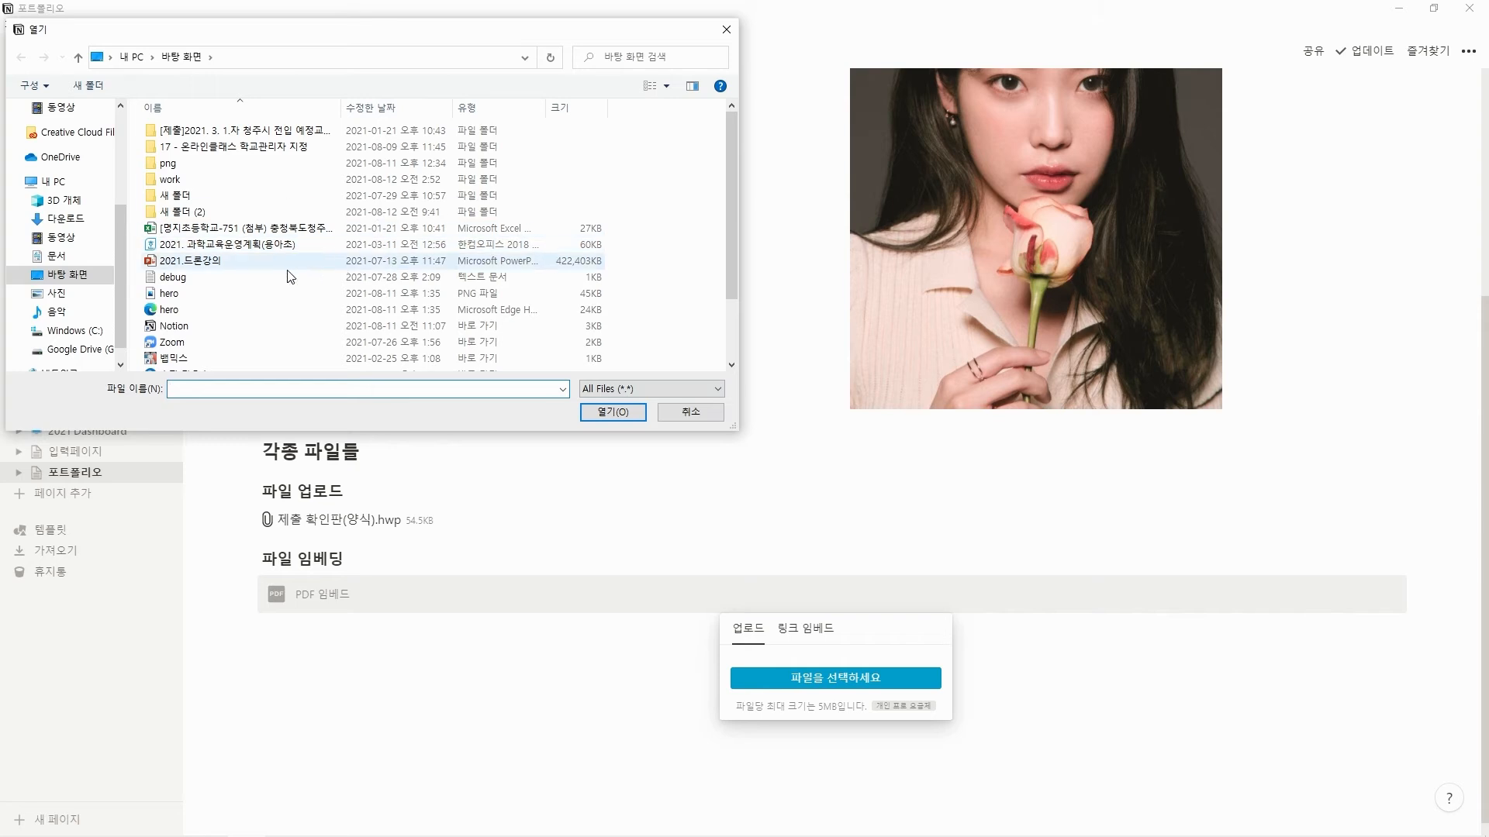
scroll(256, 264, "down", 5)
left_click(246, 334)
left_click(606, 415)
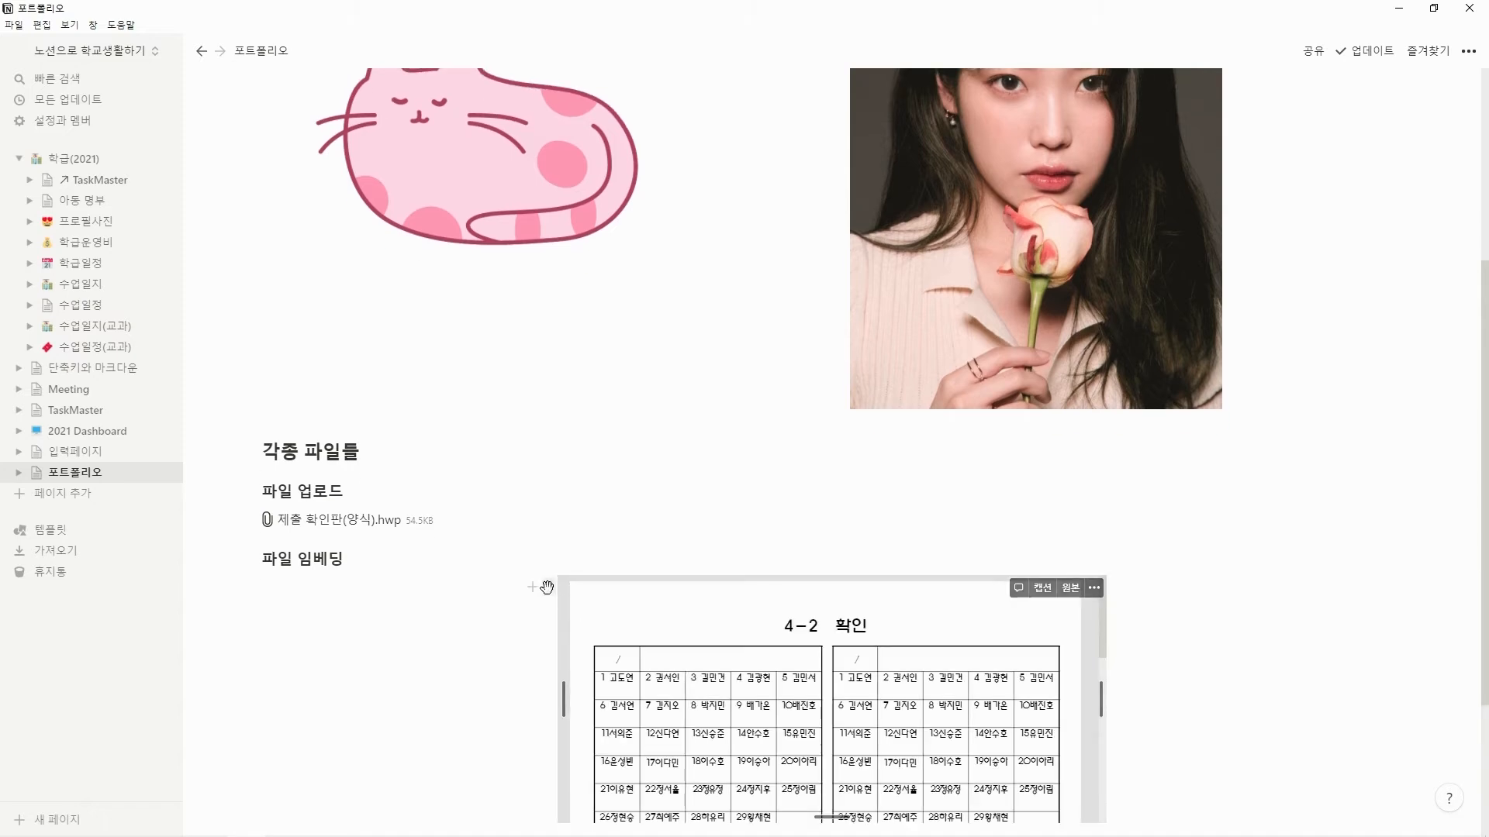
Increase the embedded PDF's height to about 1.6 times its size and place the cursor on a new line below it.
scroll(529, 549, "down", 1)
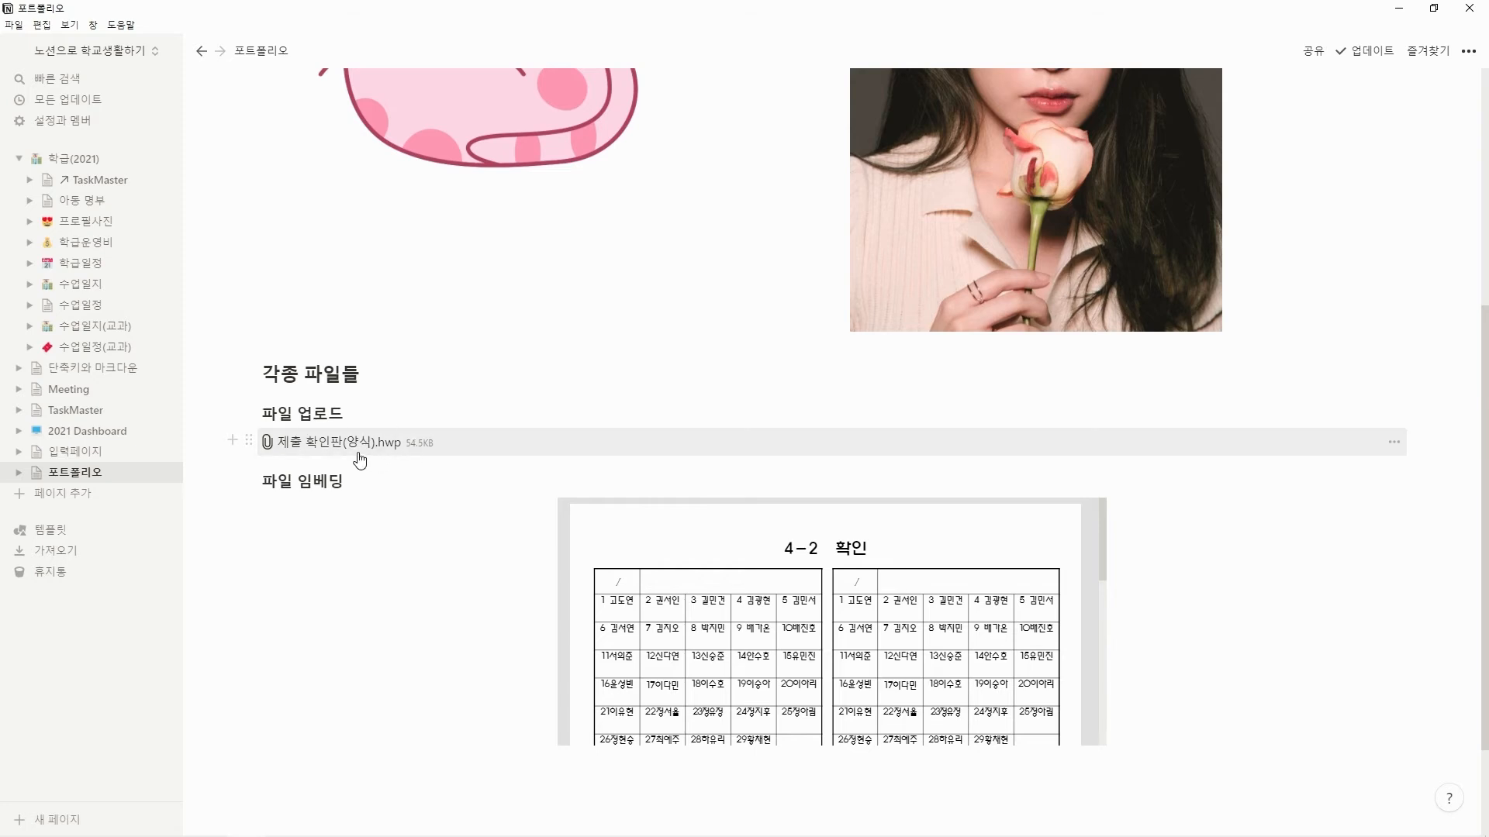
scroll(1108, 628, "down", 2)
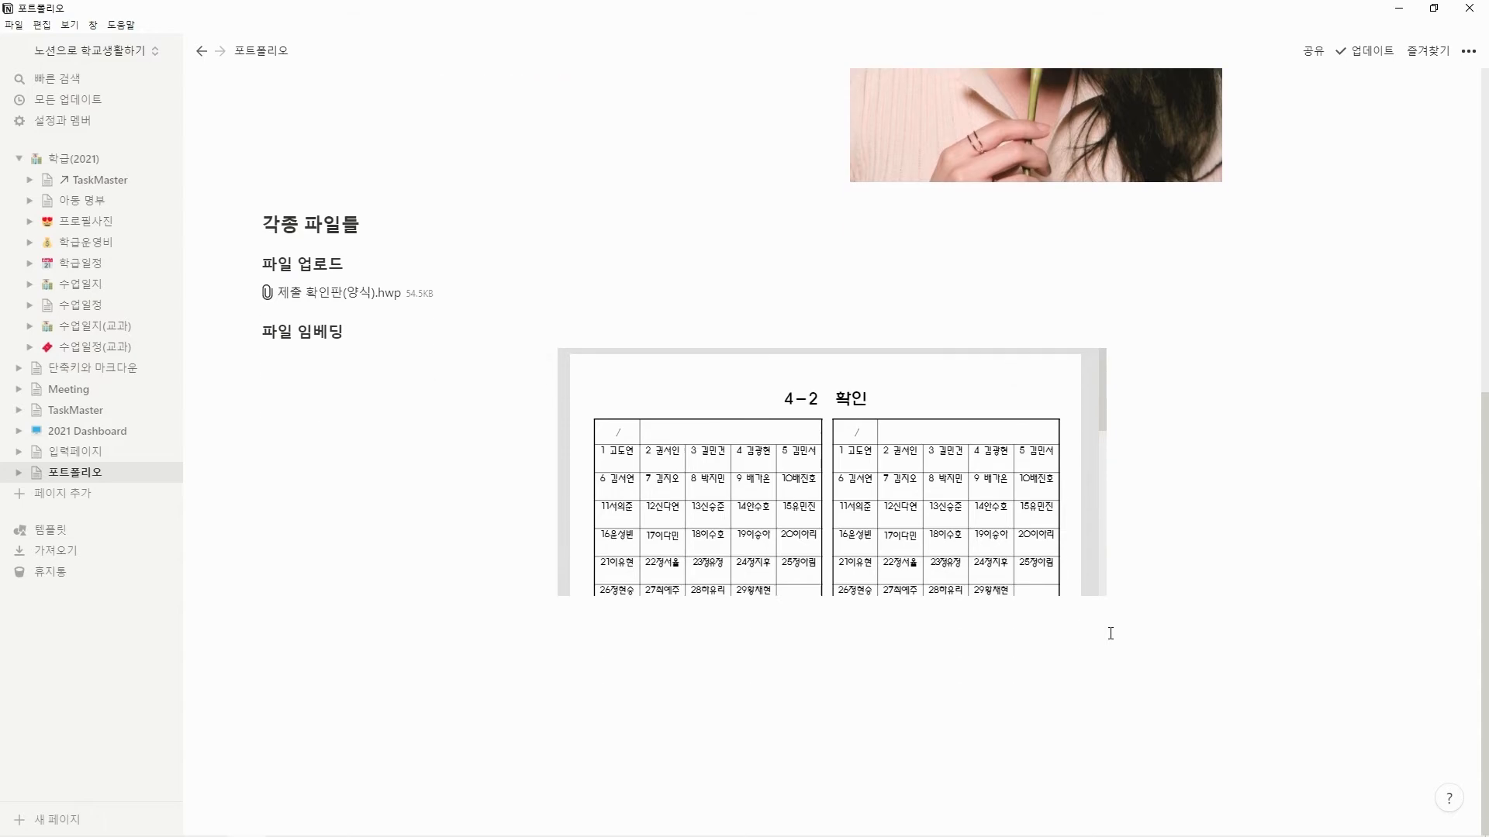
left_click_drag(822, 593, 817, 751)
left_click(1146, 548)
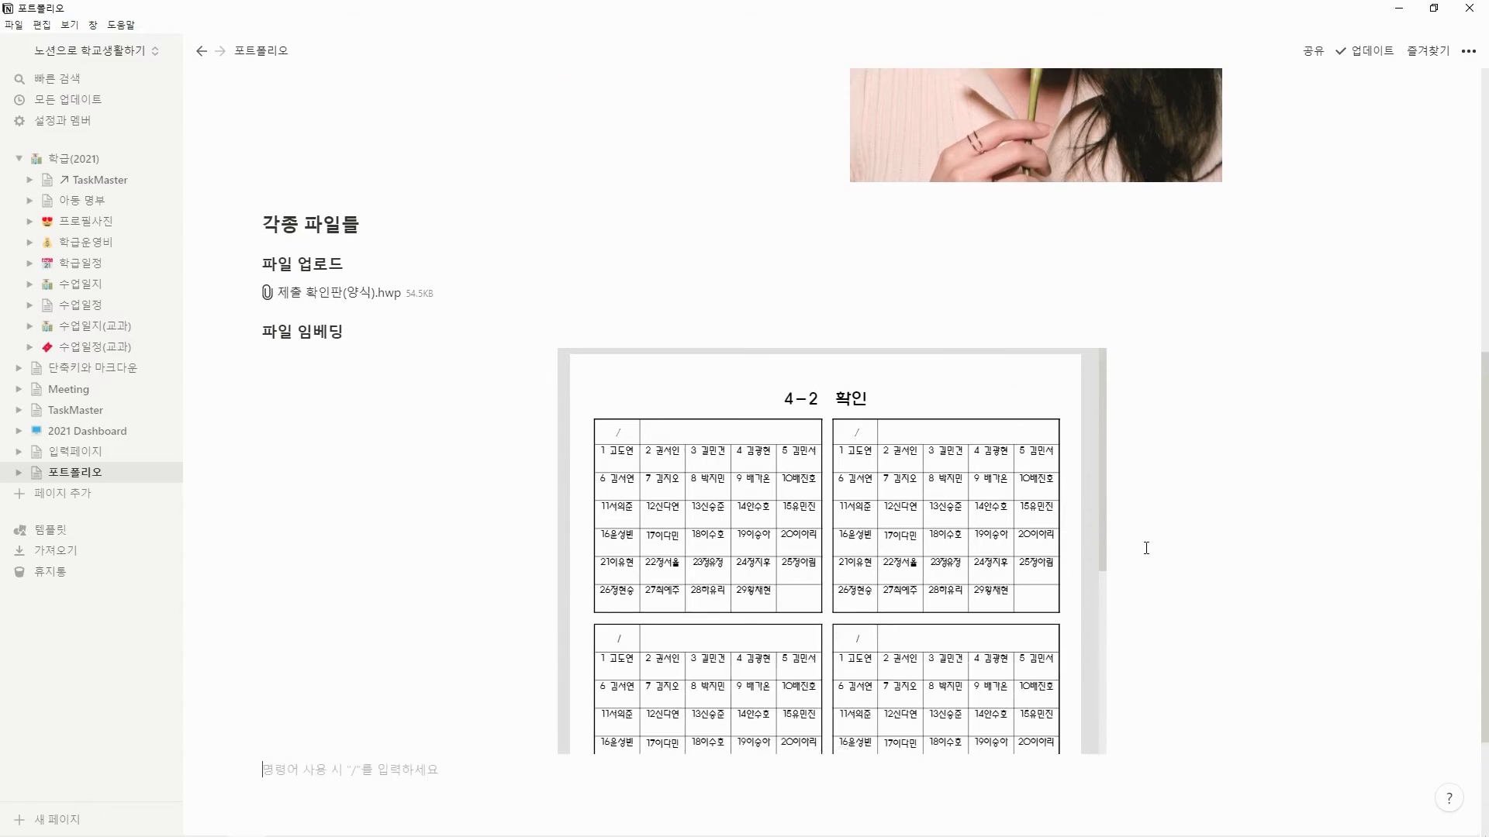
scroll(1146, 548, "up", 4)
scroll(828, 563, "down", 3)
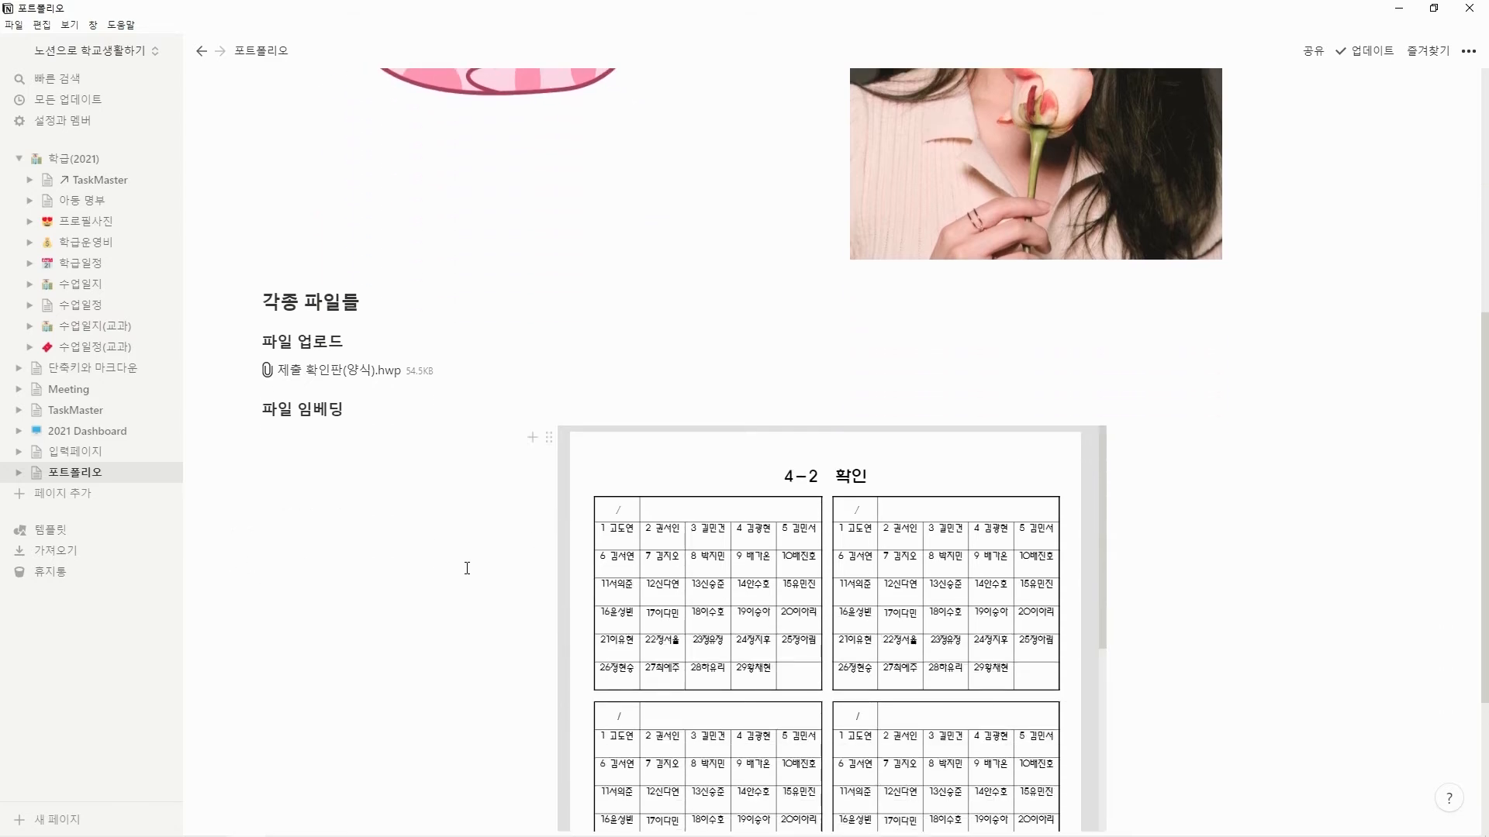
scroll(481, 543, "down", 3)
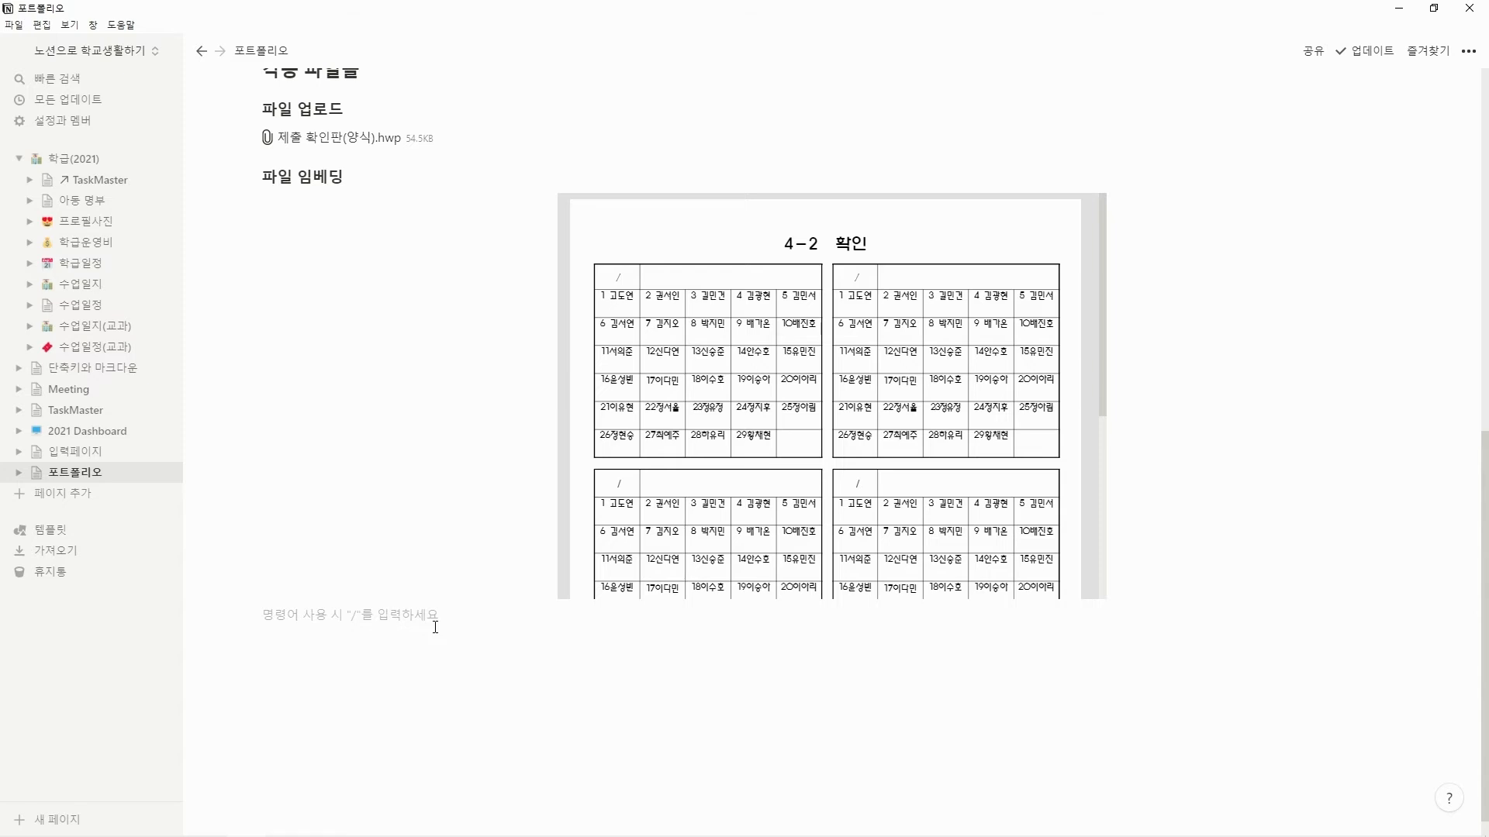
Add the medium heading "구글 드라이브 활용하기" below the embedded PDF and start an empty line beneath it.
type("구글 드")
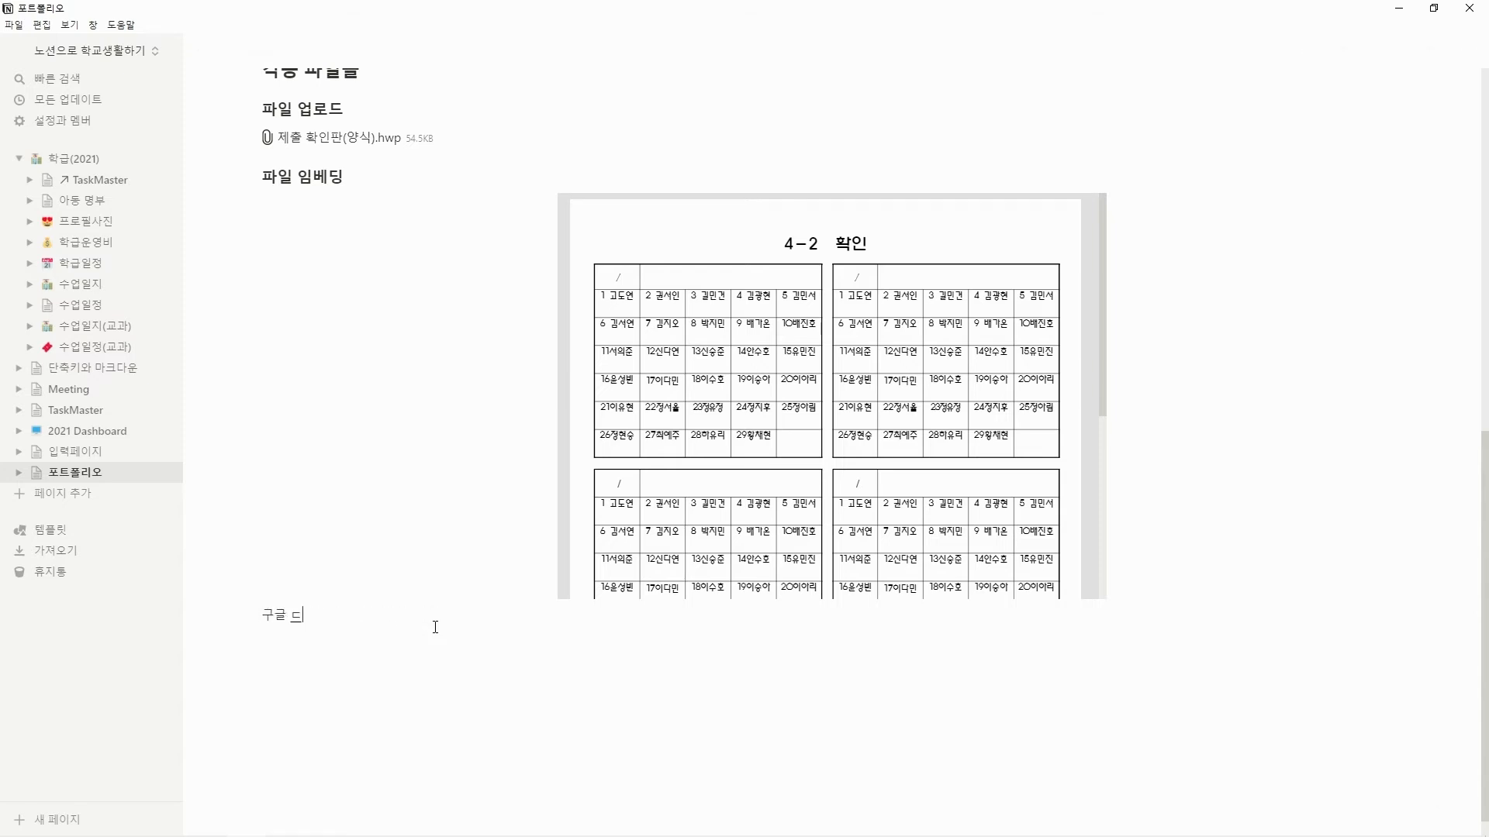
type("라이브 활용하기")
left_click(264, 616)
type("##")
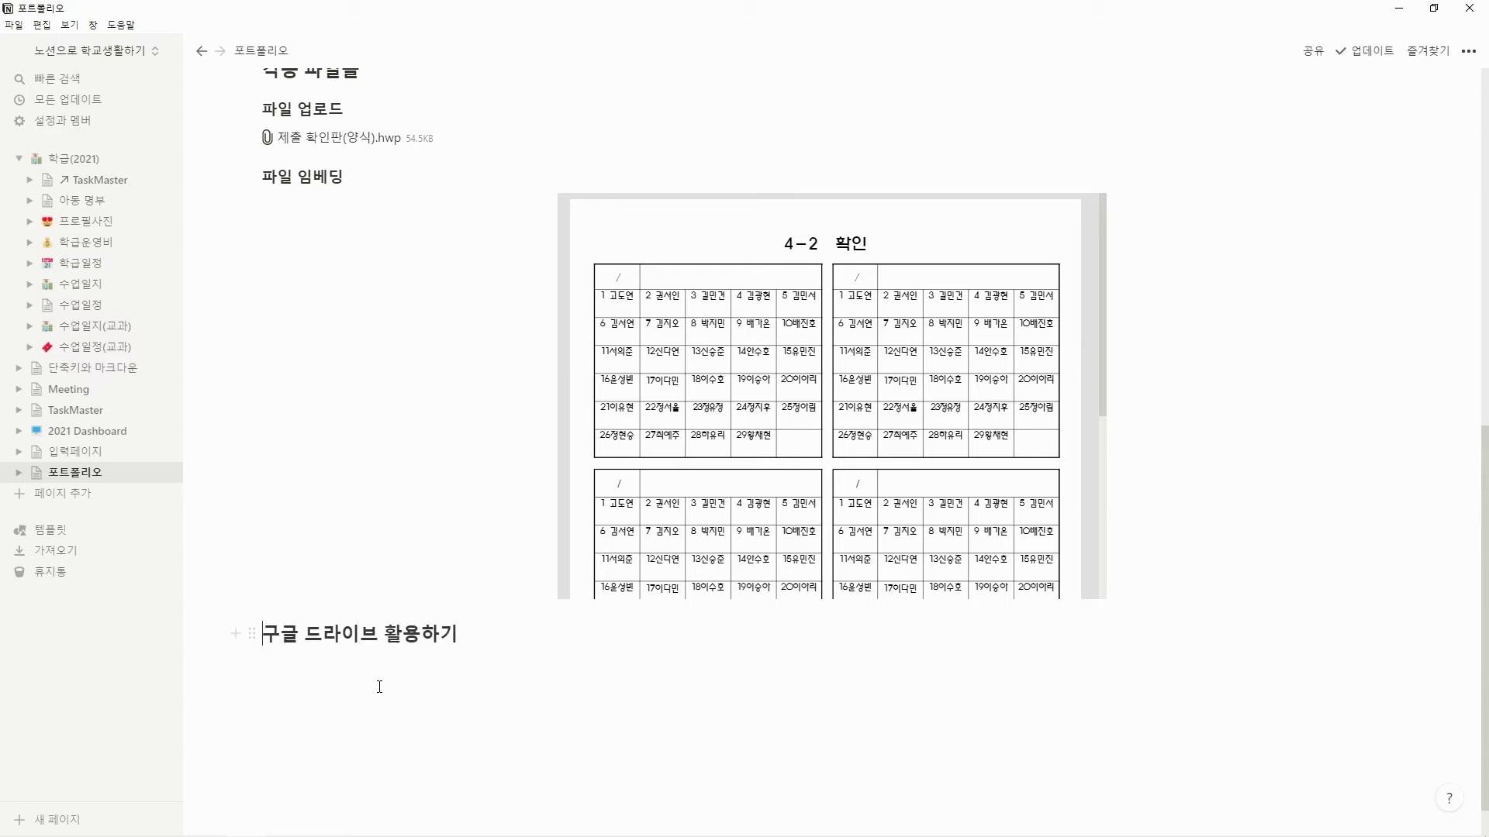
left_click(538, 651)
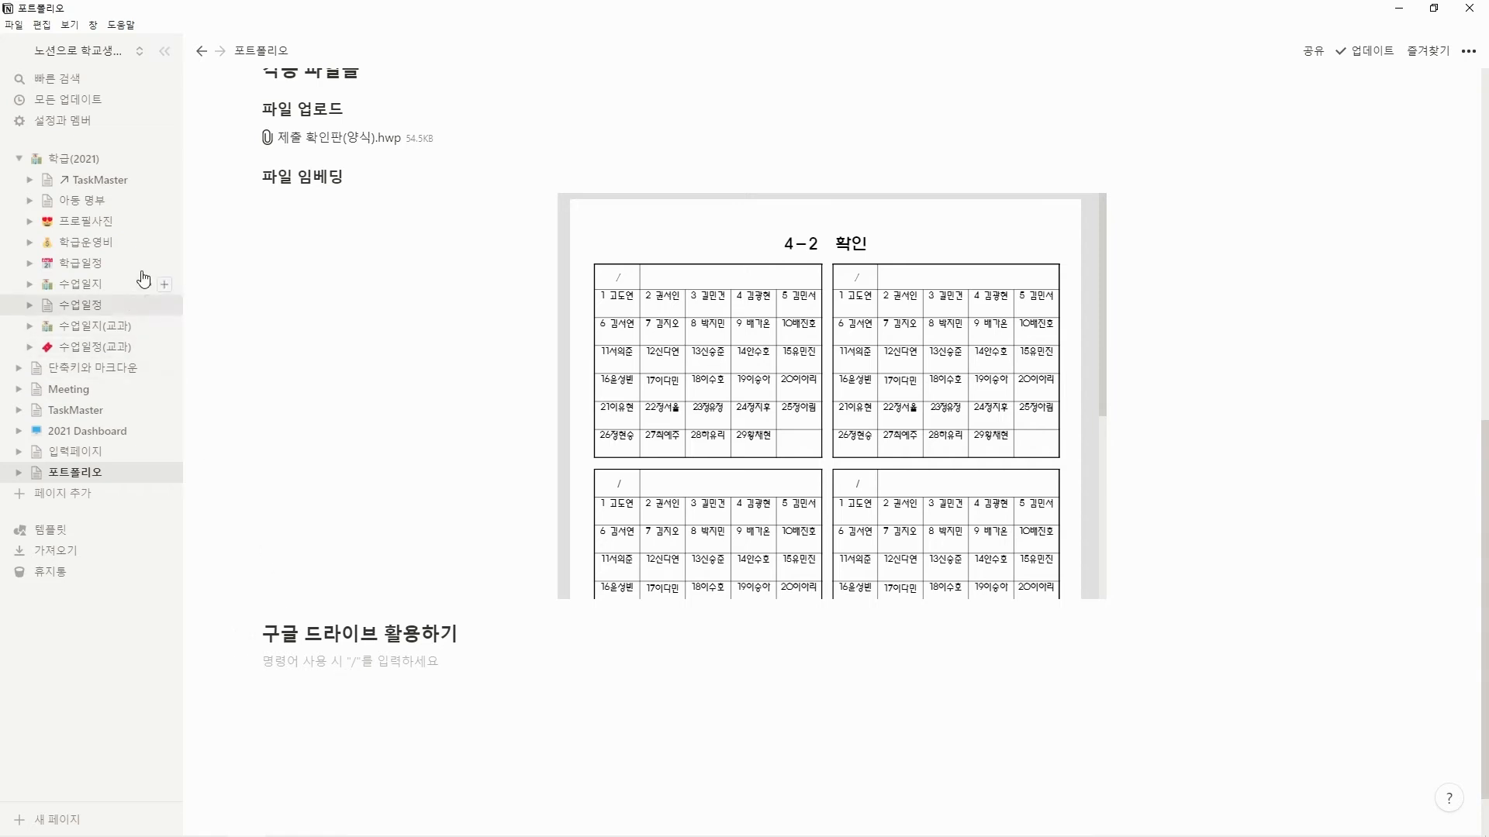
Connect Google Drive as a linked app, granting Notion access to the Google account, and close the extra Notion window.
left_click(61, 122)
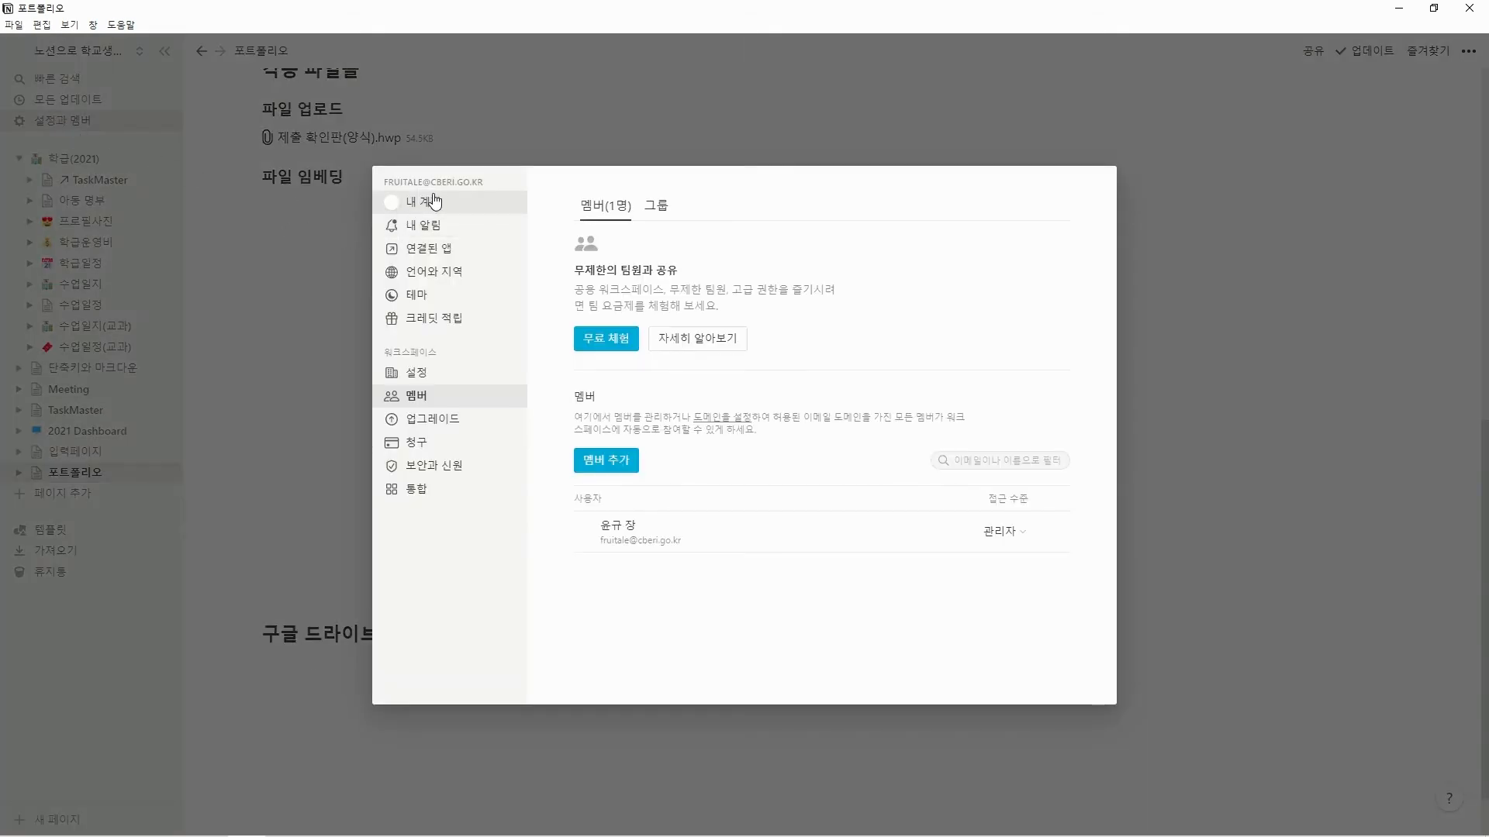
left_click(465, 253)
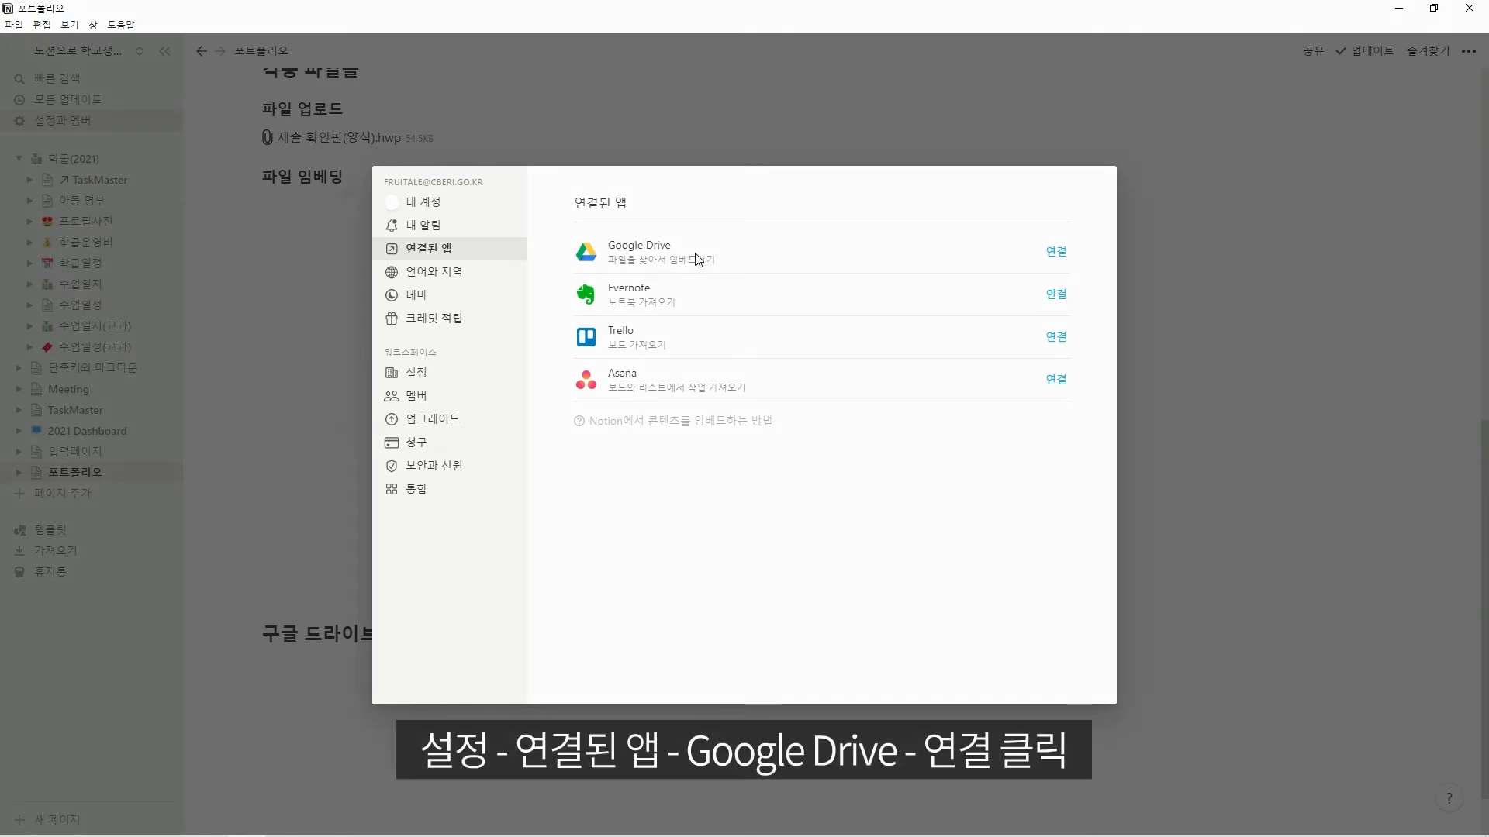
left_click(1061, 253)
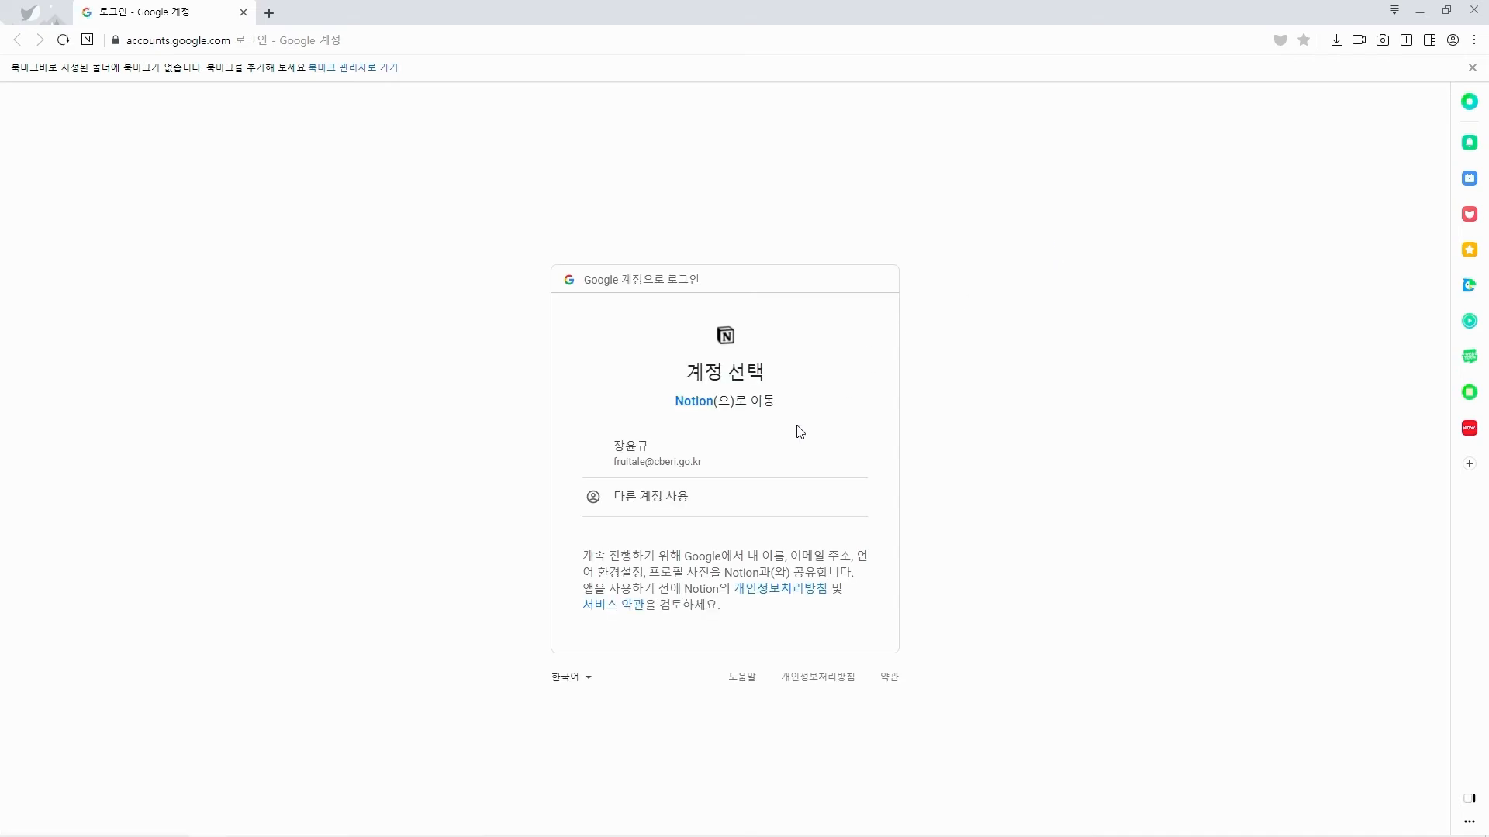
left_click(727, 468)
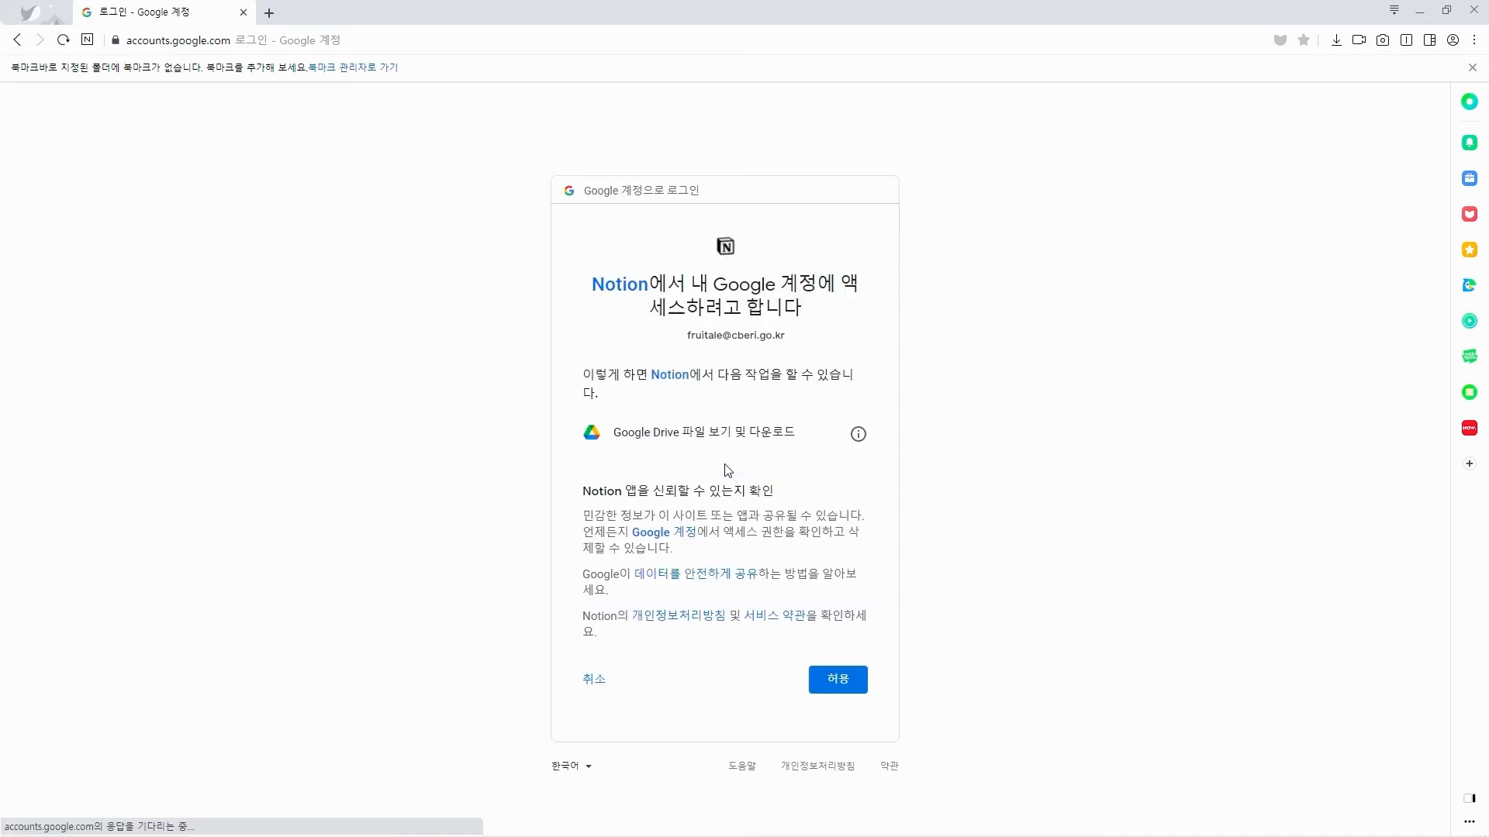
left_click(829, 683)
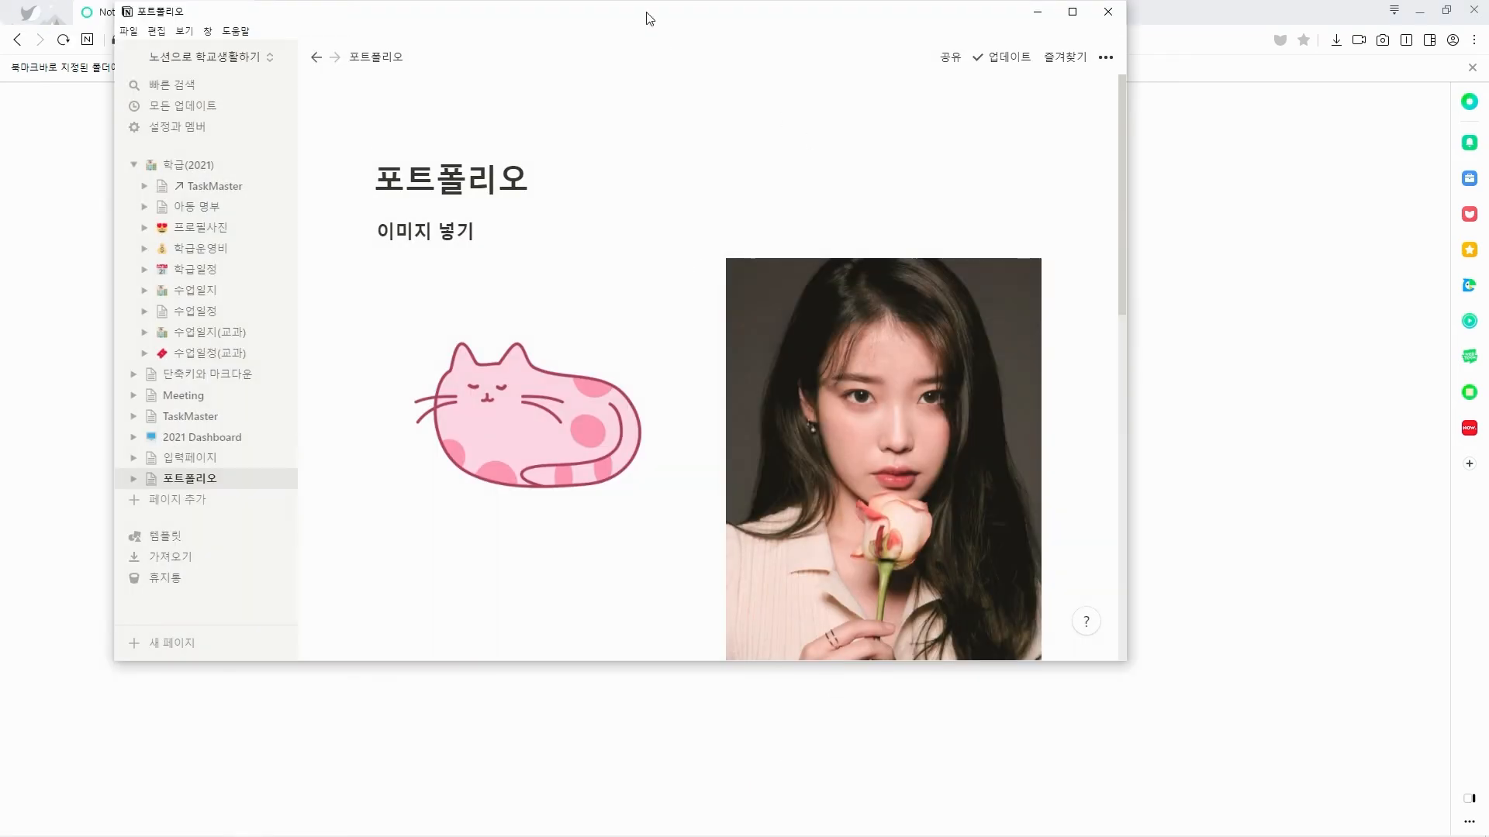
left_click_drag(650, 17, 687, 158)
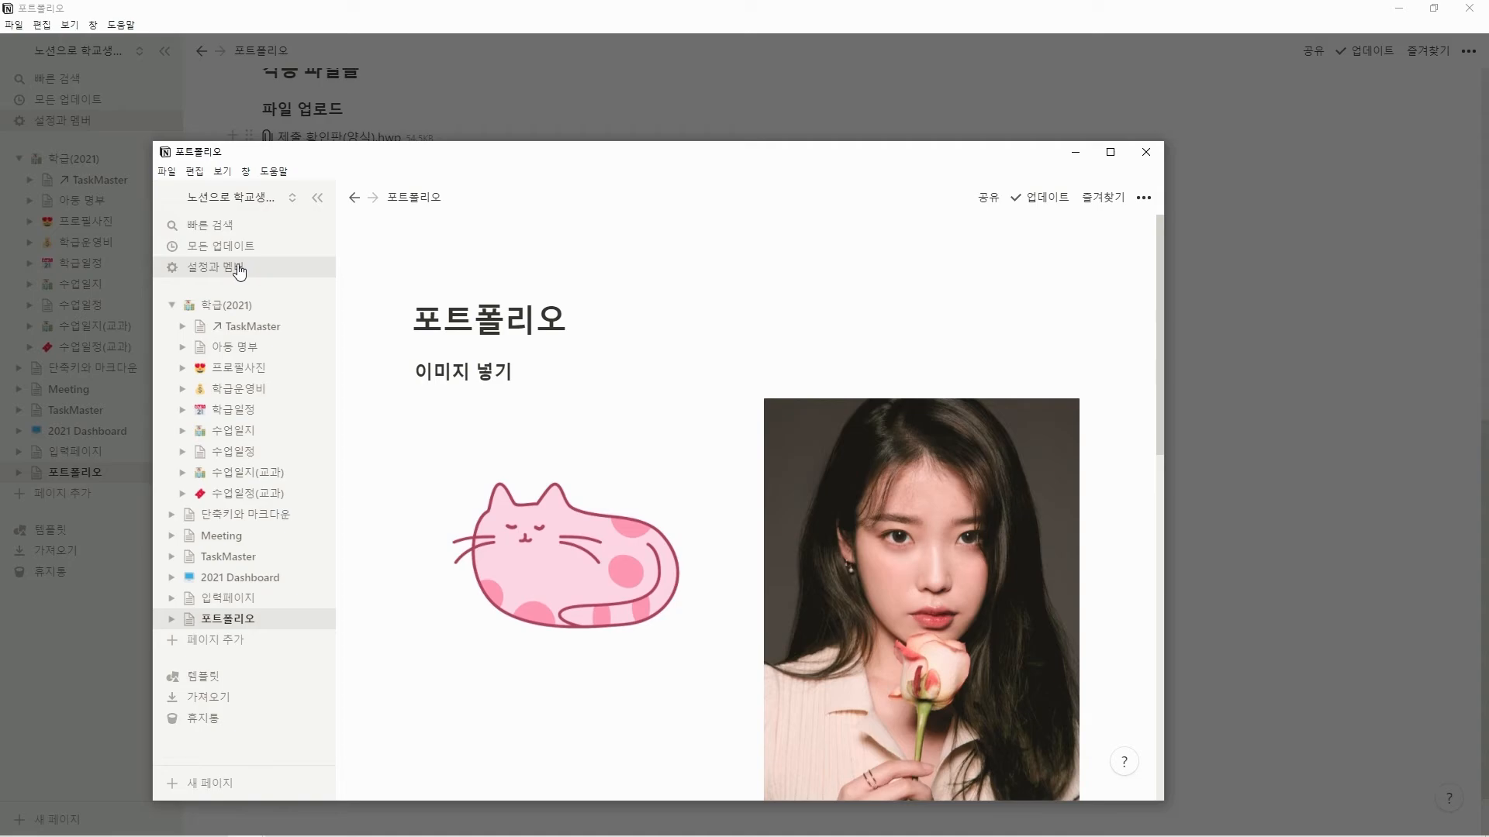
left_click(1145, 152)
left_click(1142, 155)
Check the connected apps settings for the linked Google Drive account and close the settings.
left_click(109, 122)
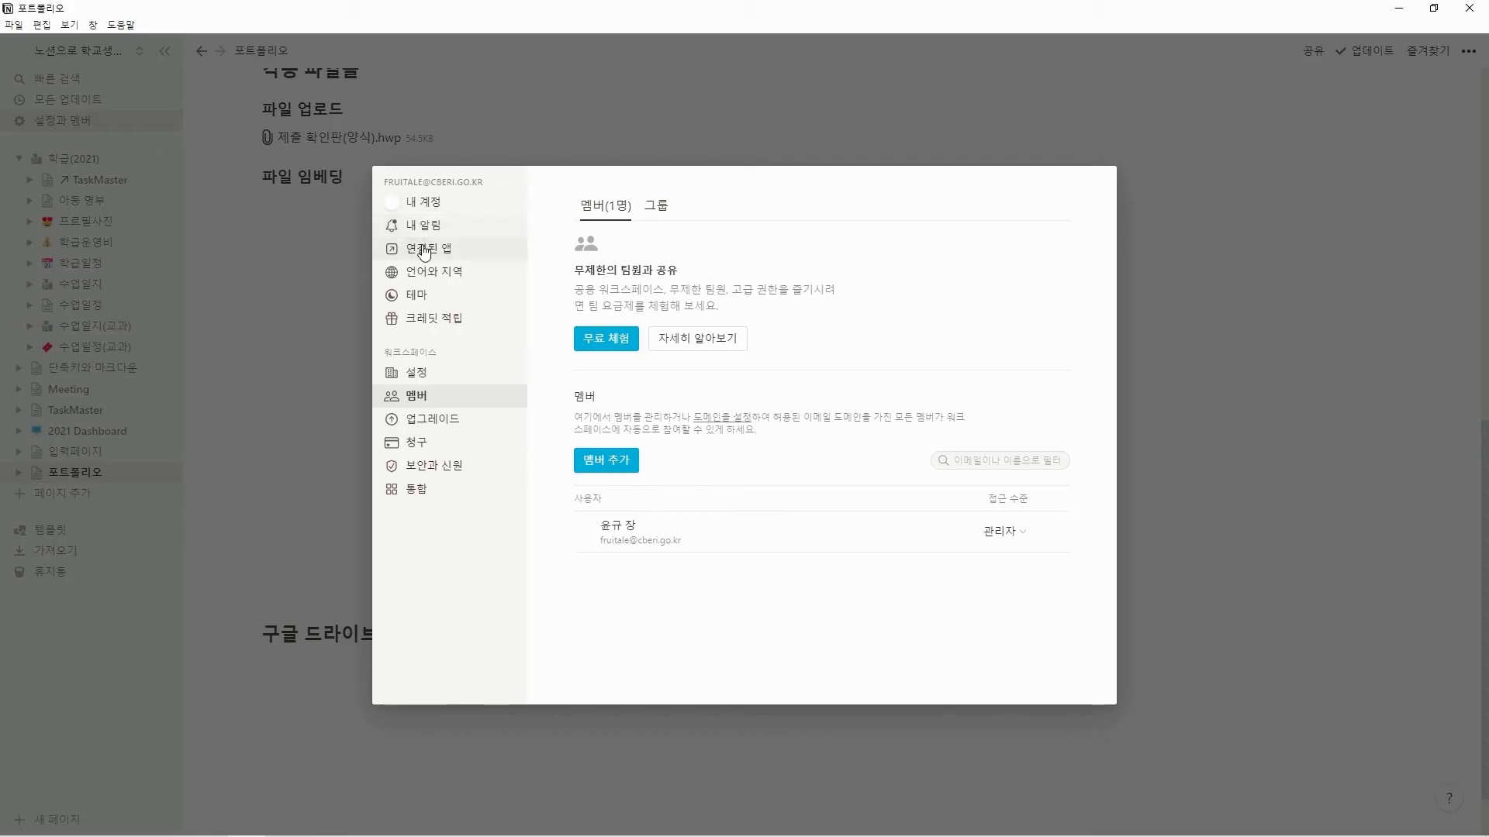
left_click(424, 248)
left_click_drag(610, 292, 706, 293)
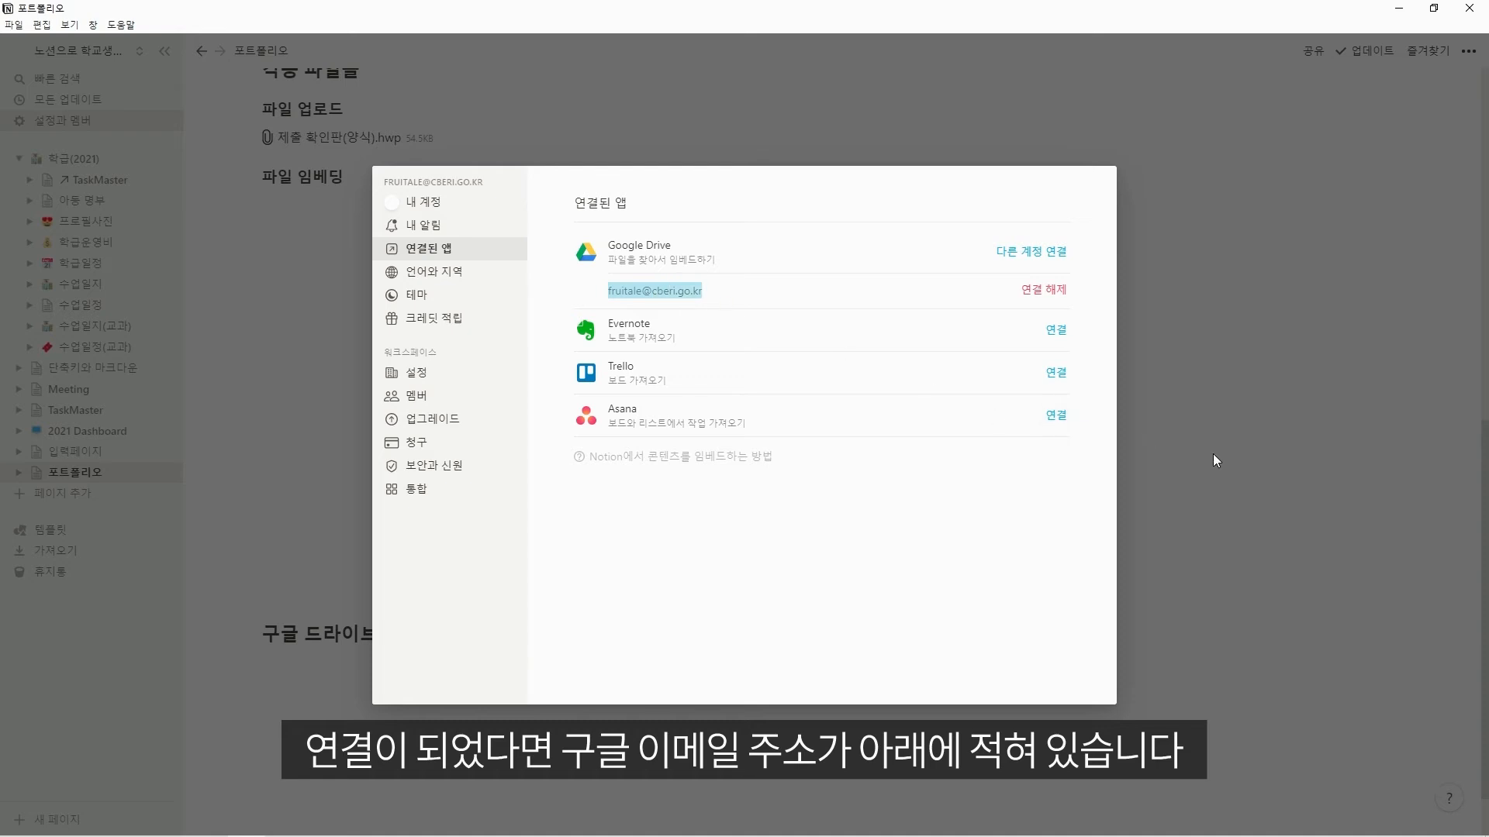
left_click(1231, 615)
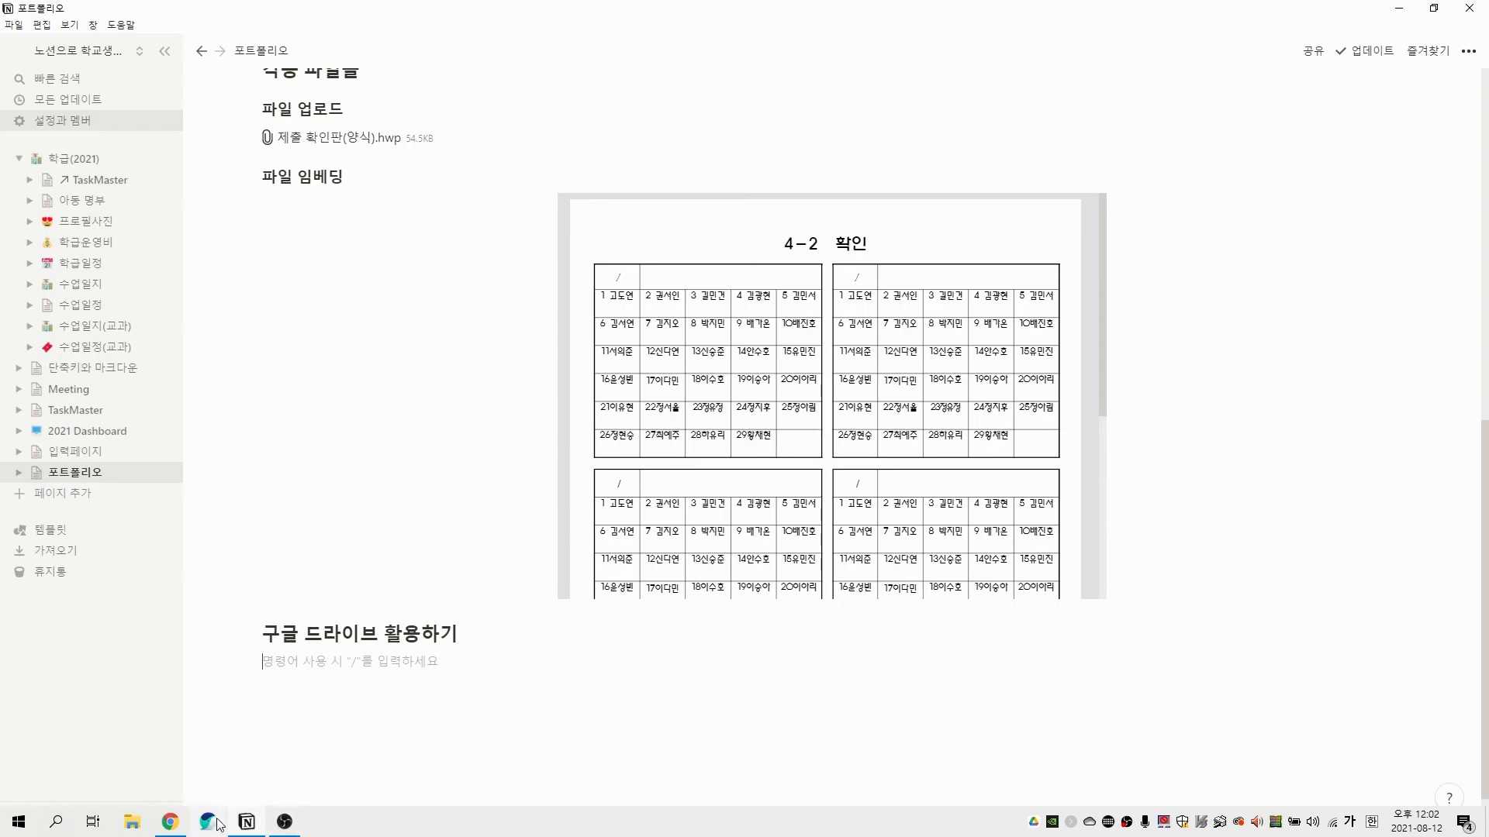
Switch to Chrome and open Google Drive at drive.google.com in a new tab.
left_click(226, 823)
left_click(208, 13)
type("dri")
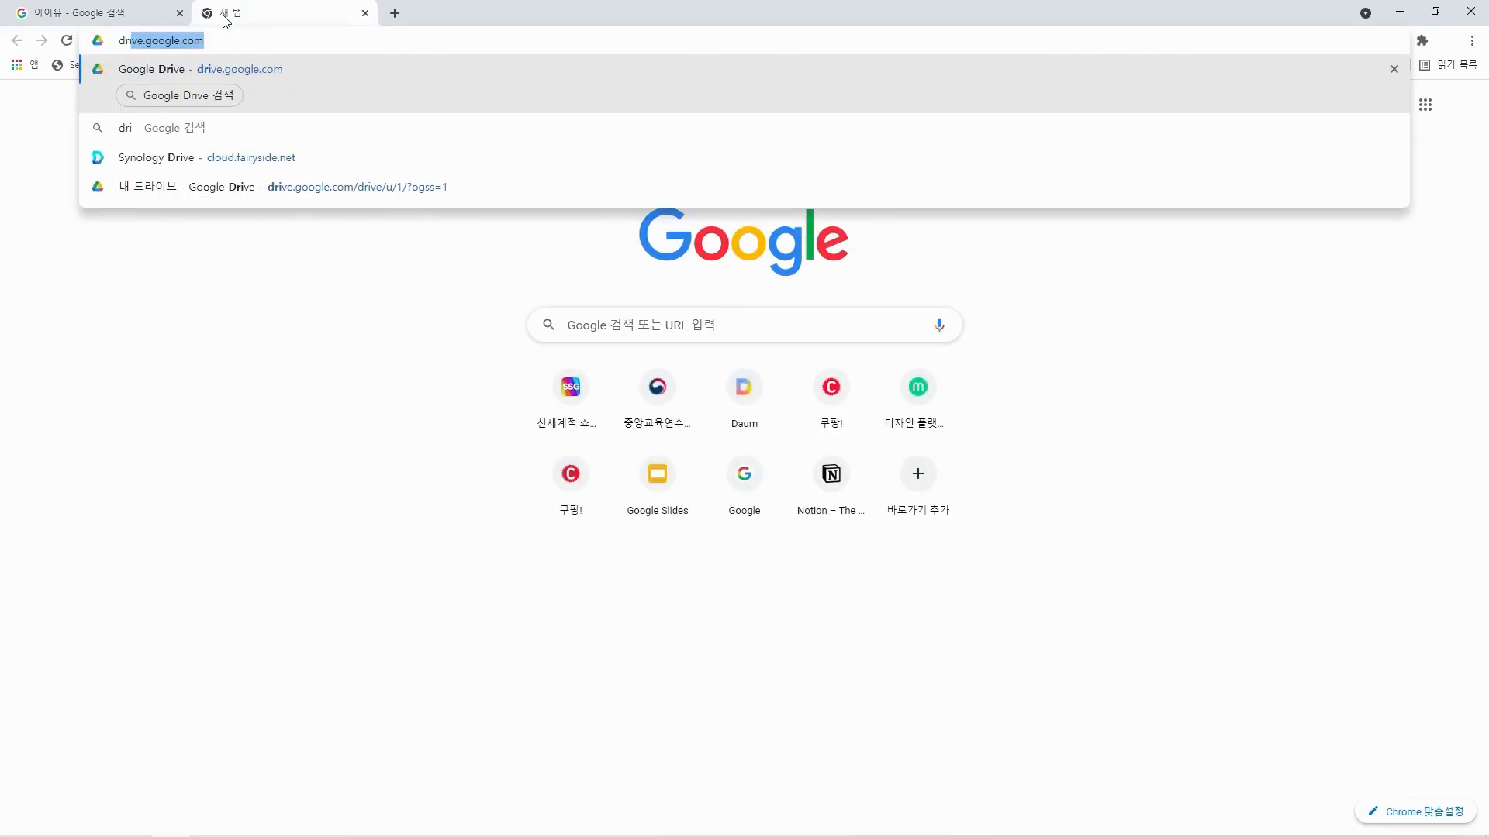
key("Return")
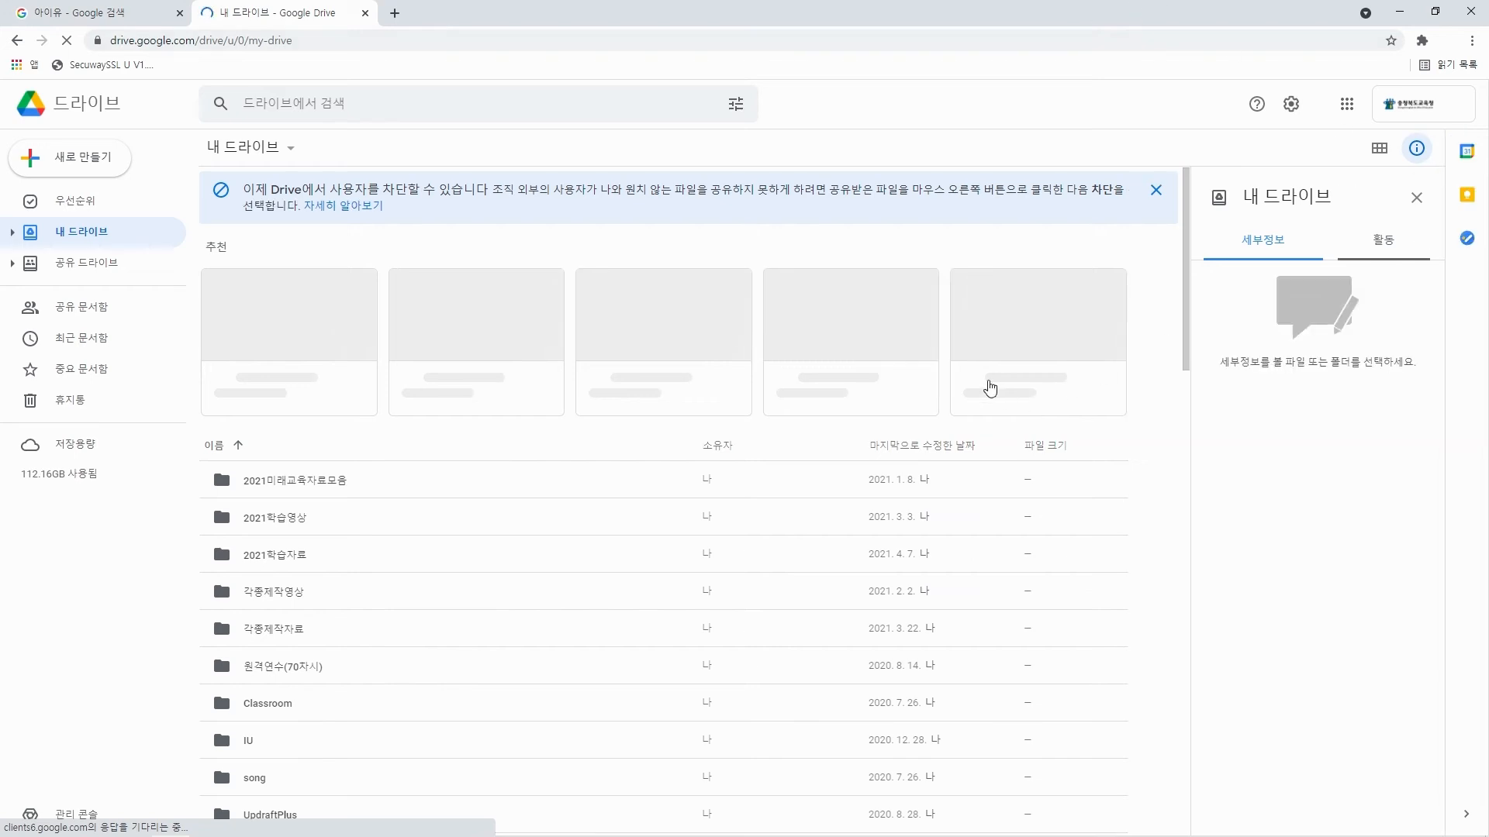
left_click(1427, 110)
left_click(1123, 150)
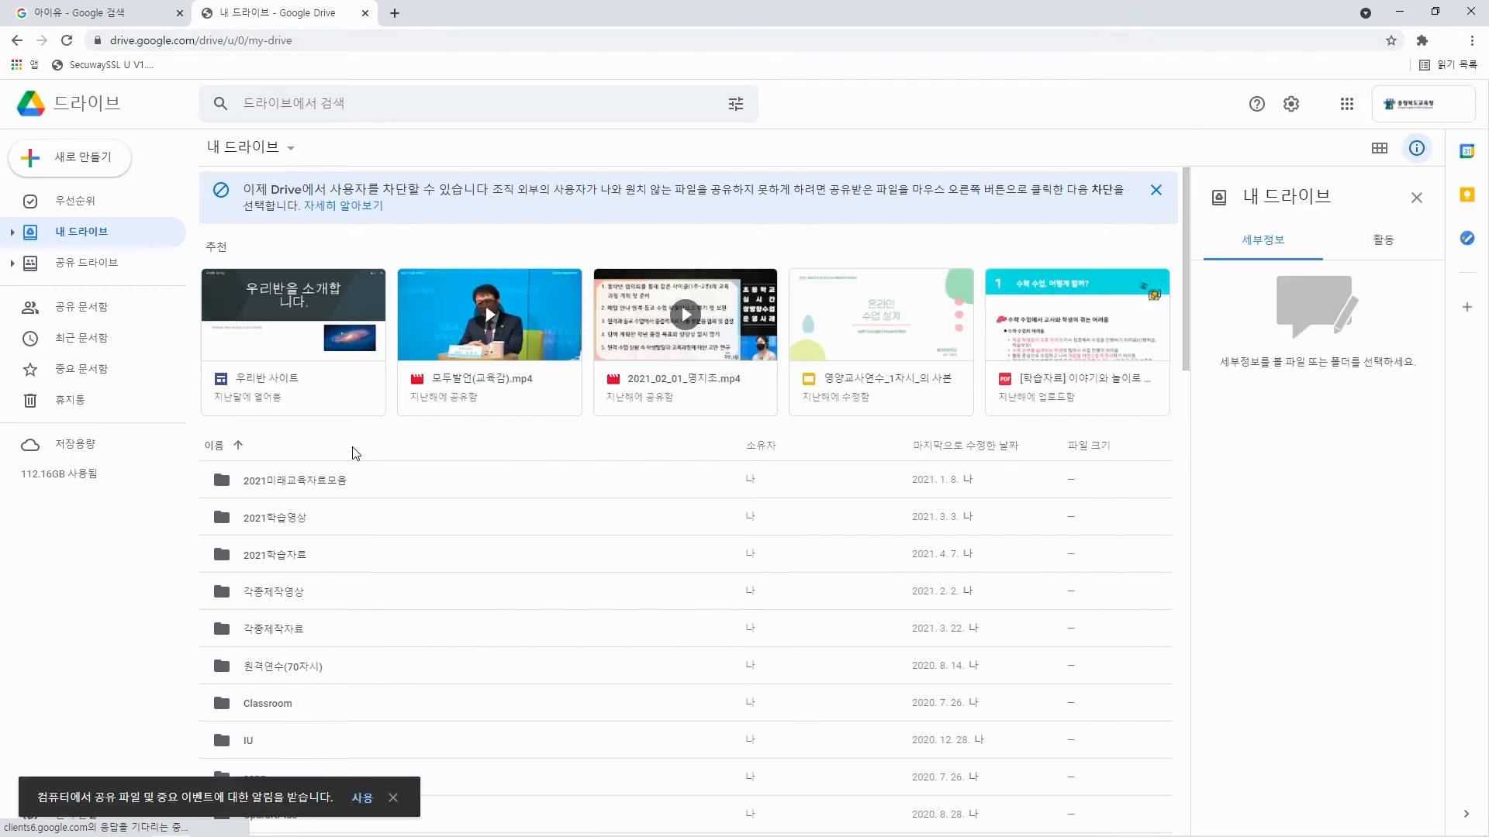
Look through the IU folder and its #PURE subfolder, and return to 내 드라이브.
scroll(455, 376, "down", 2)
double_click(267, 586)
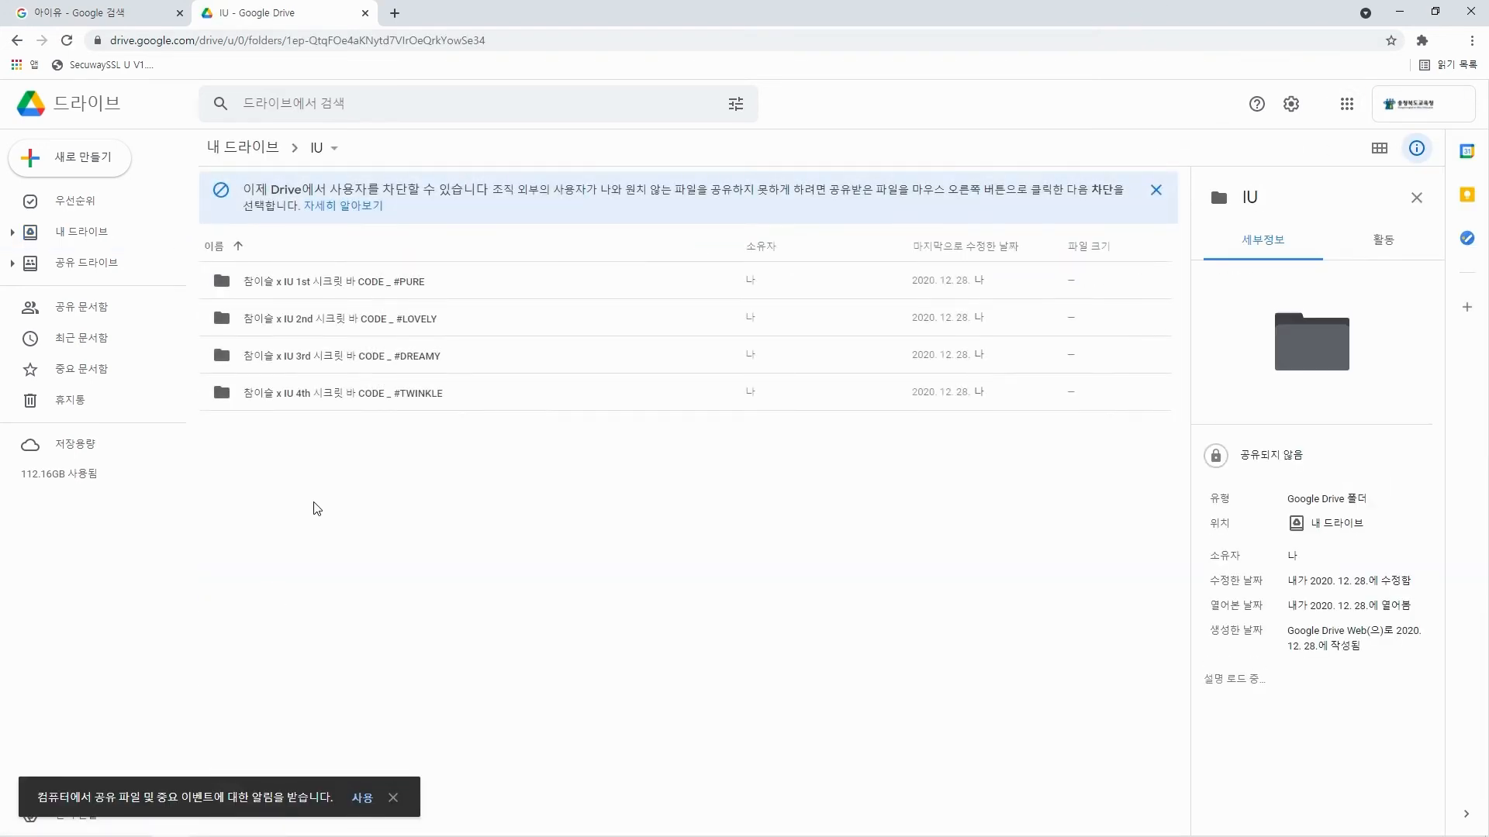
double_click(330, 281)
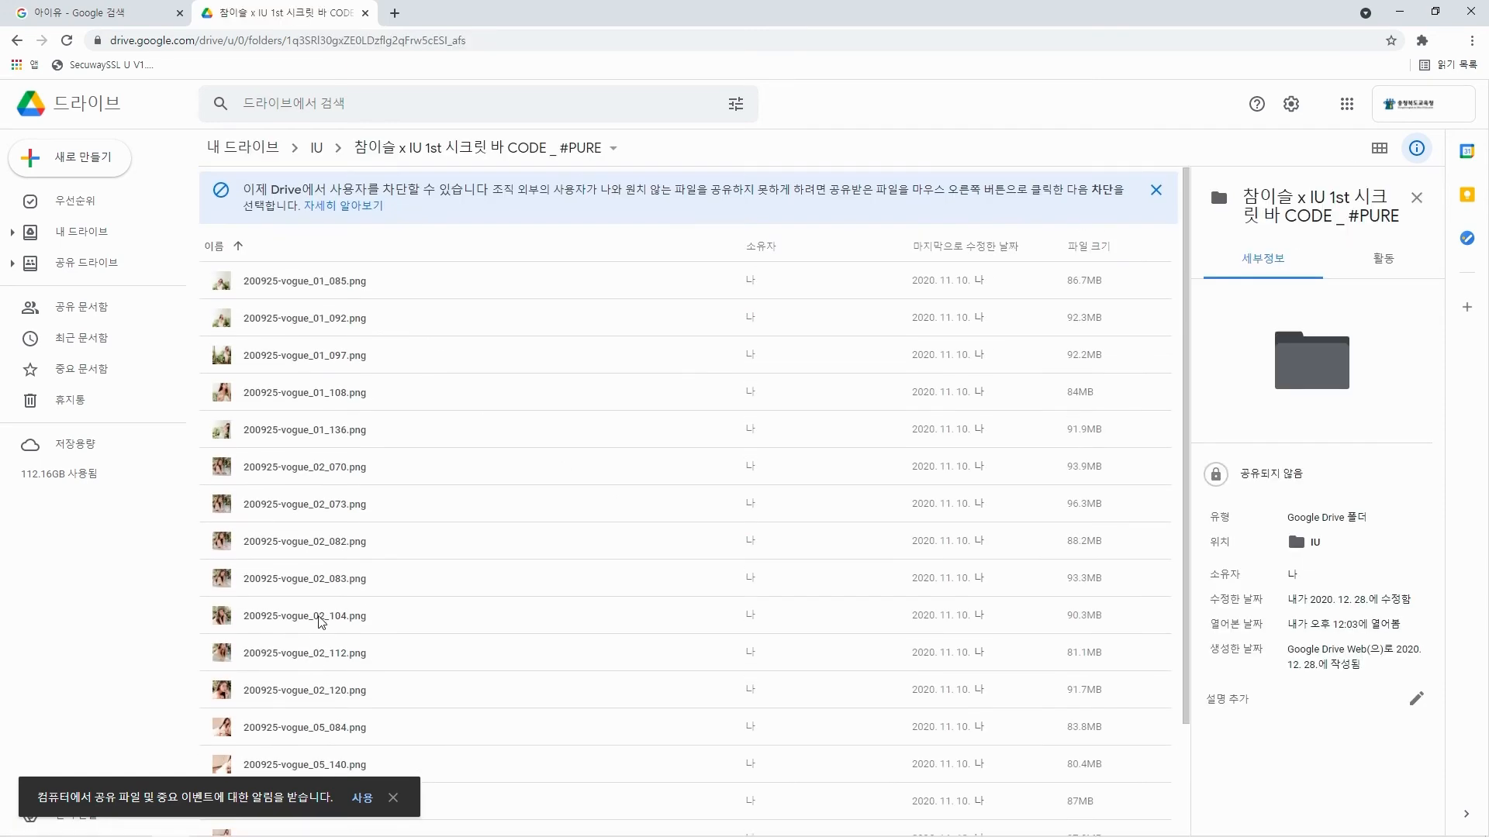
left_click(316, 148)
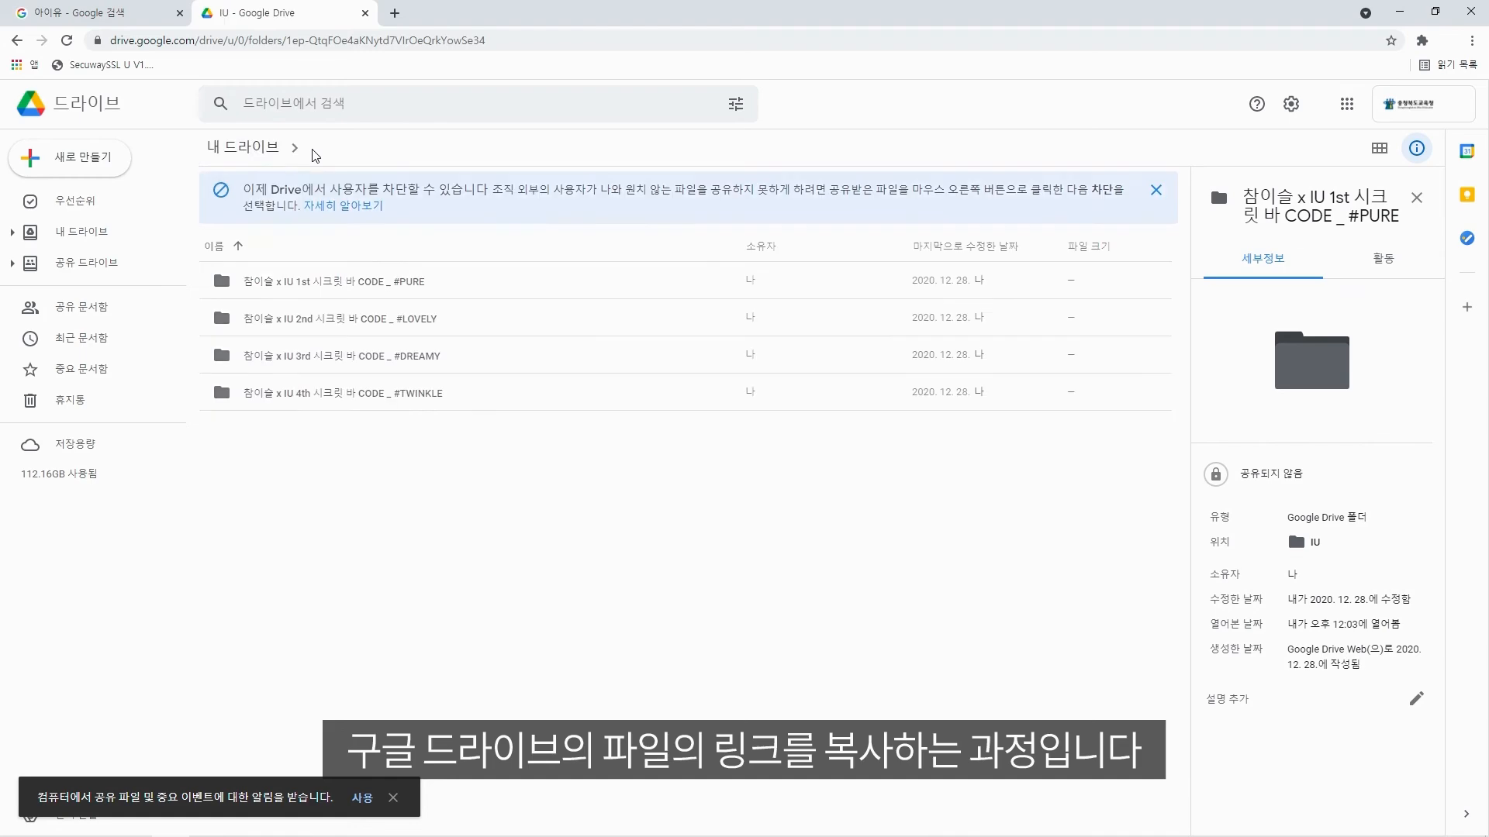
left_click(240, 147)
Generate a sharing link for "2021 포스트 코로나 시대 에듀테크 트렌드 백서_클라썸.pdf" in 내 드라이브.
scroll(342, 519, "down", 4)
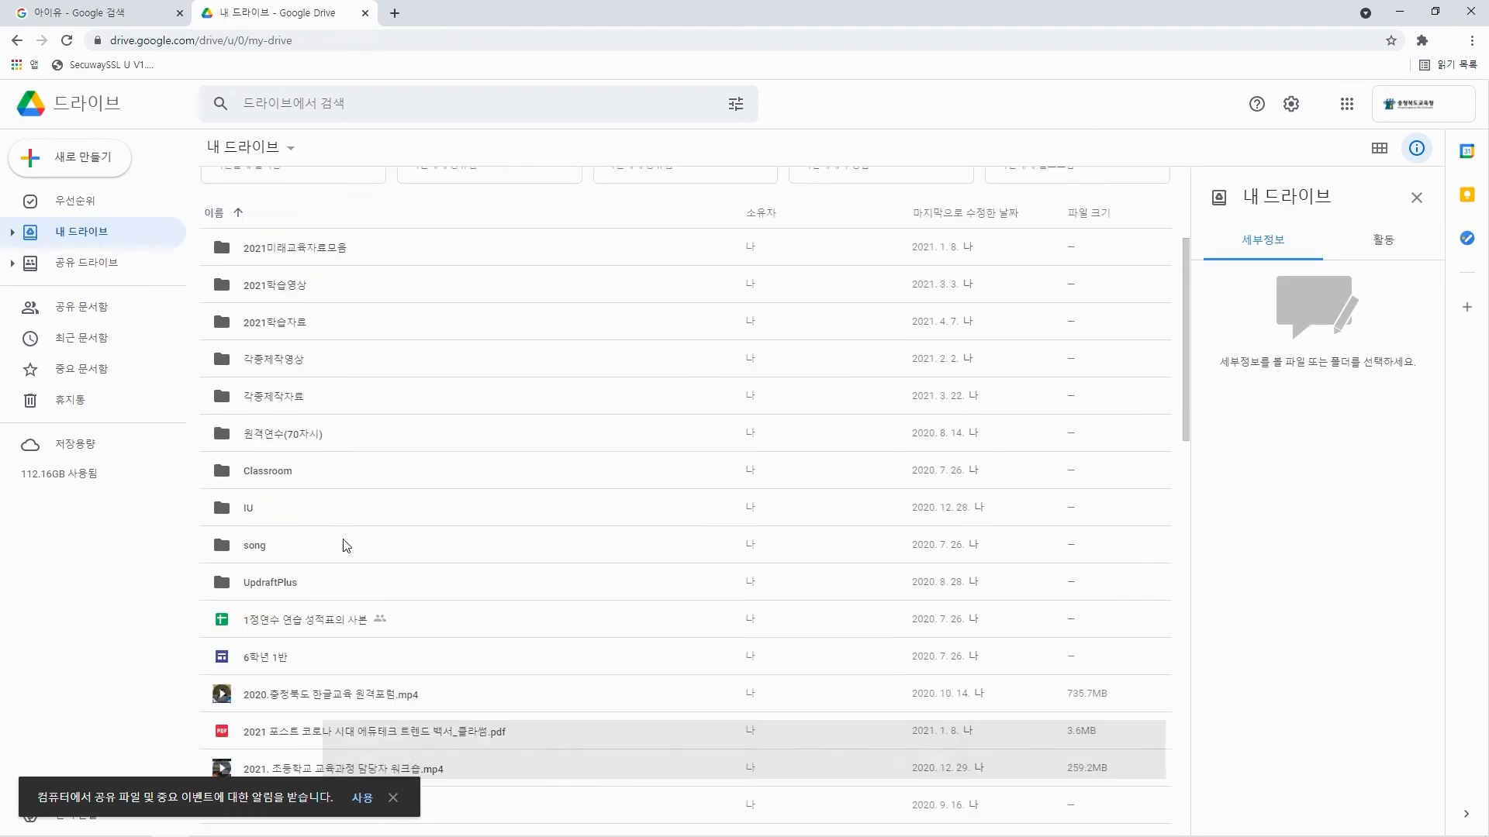
scroll(345, 542, "down", 2)
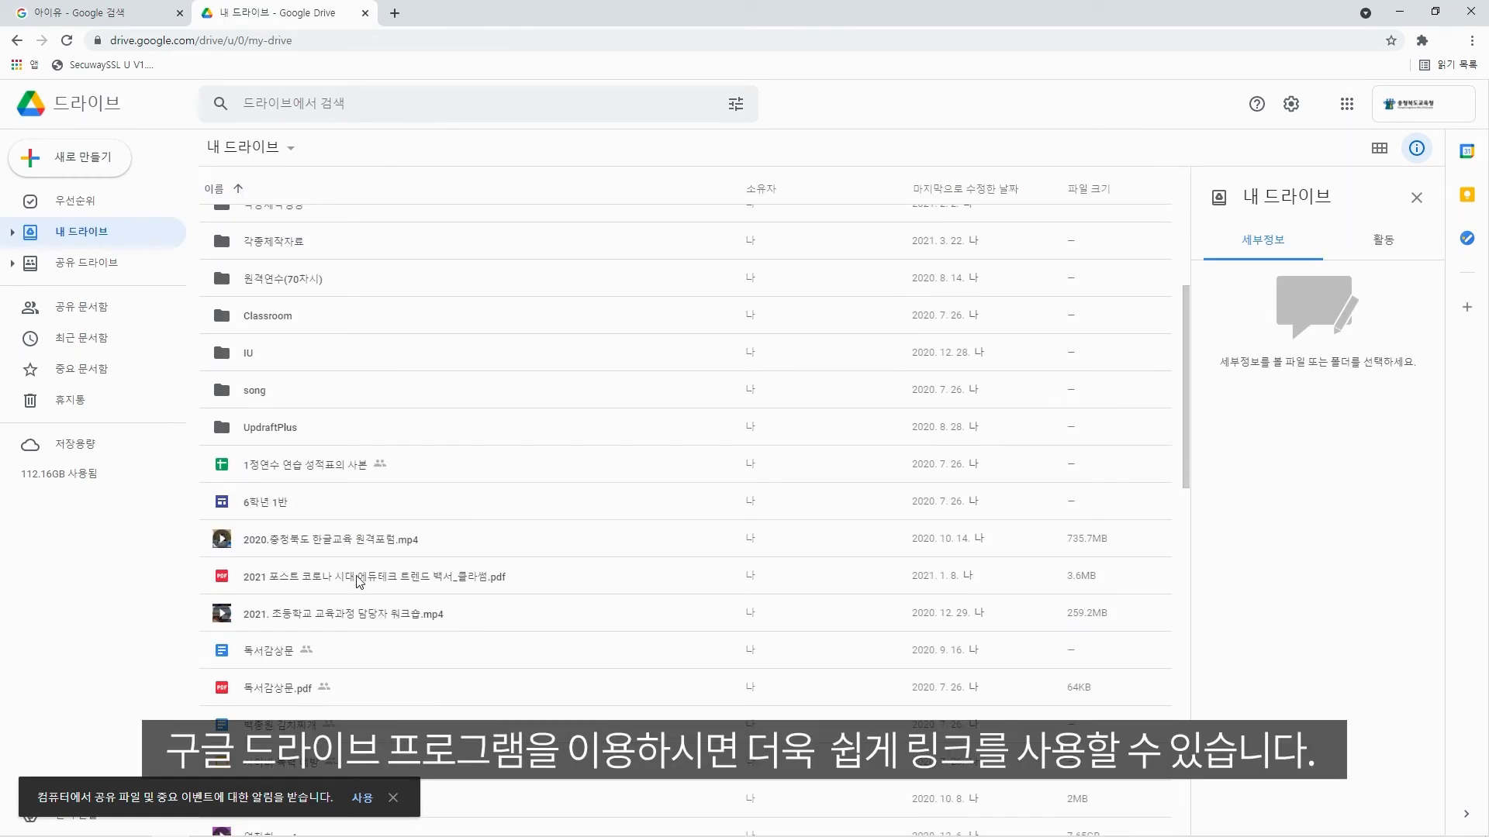
left_click(359, 577)
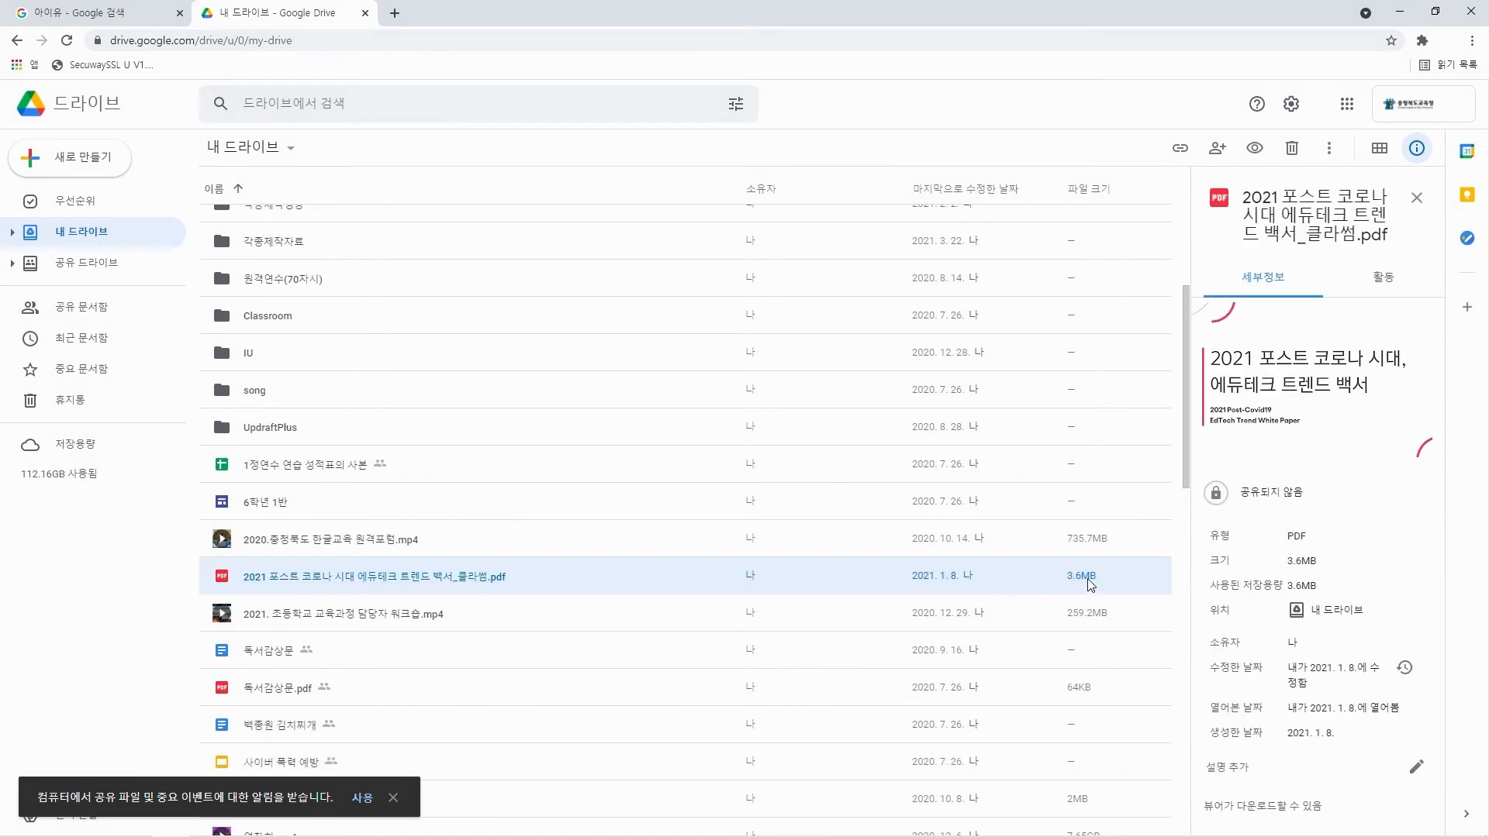
right_click(287, 587)
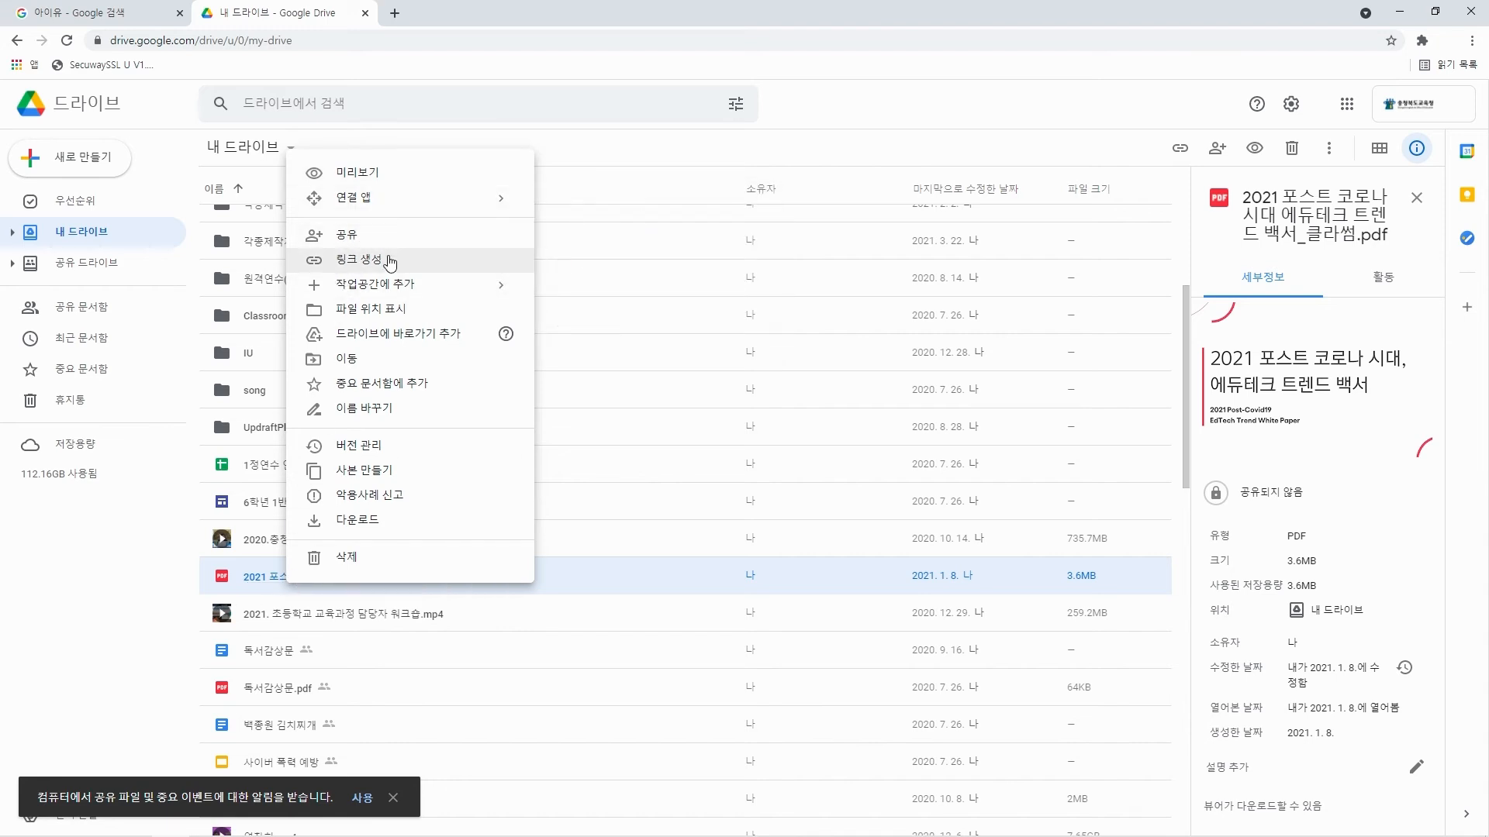
left_click(388, 259)
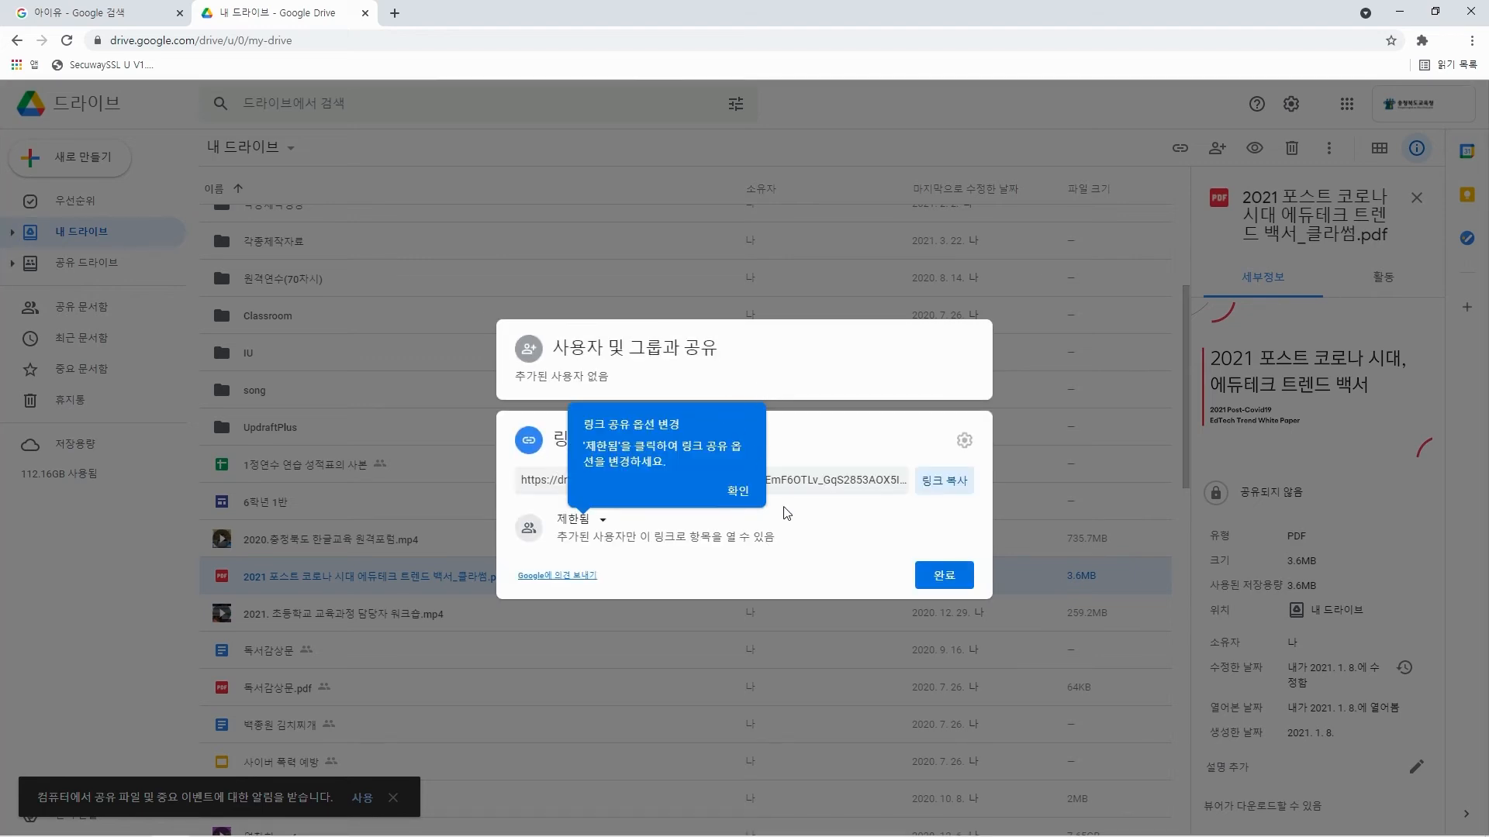
Keep the PDF's link access at 제한됨, copy the link, and finish the sharing dialog.
left_click(737, 493)
left_click(737, 493)
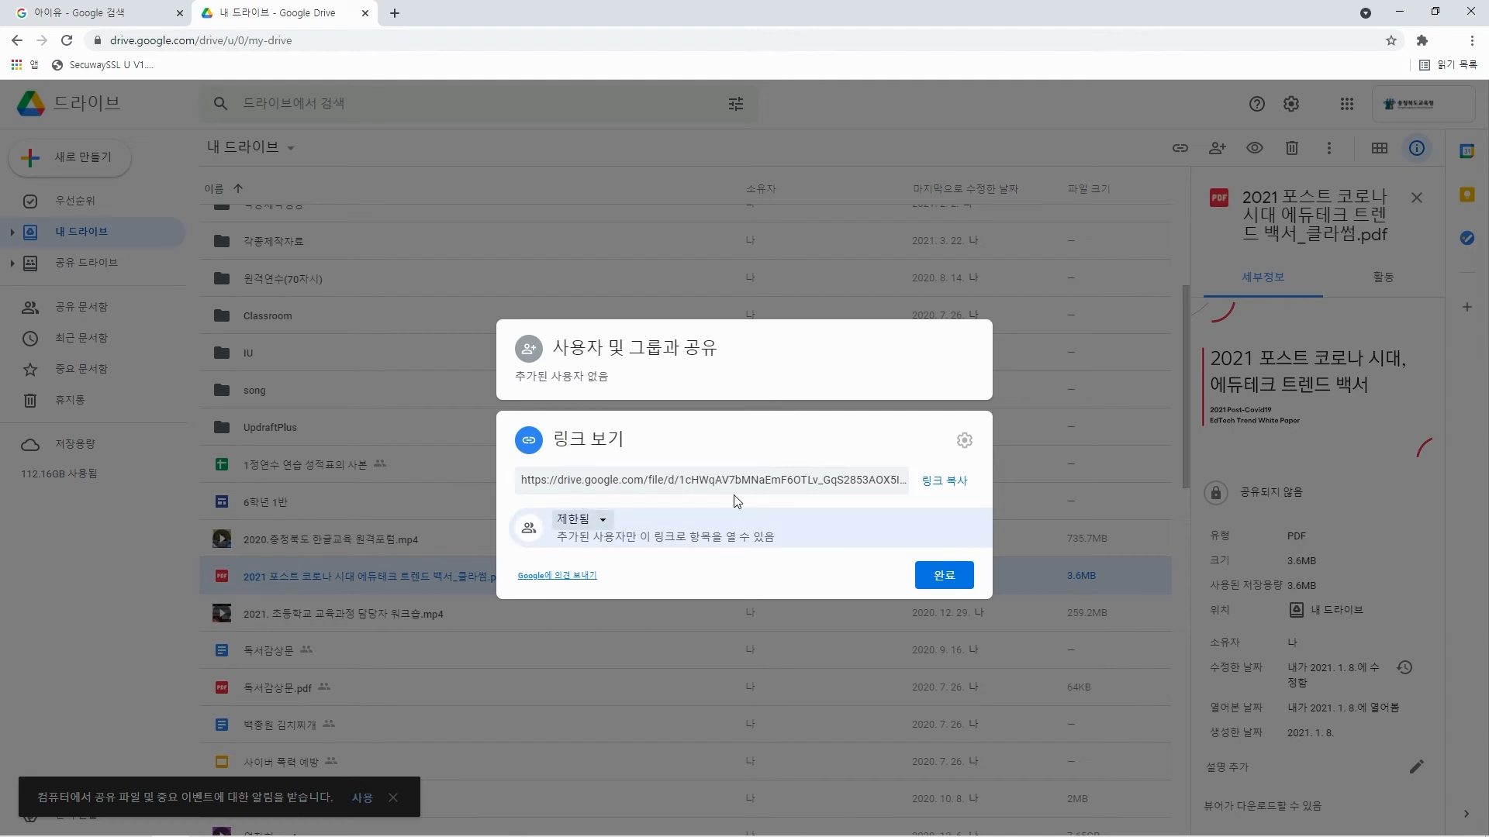
left_click(606, 521)
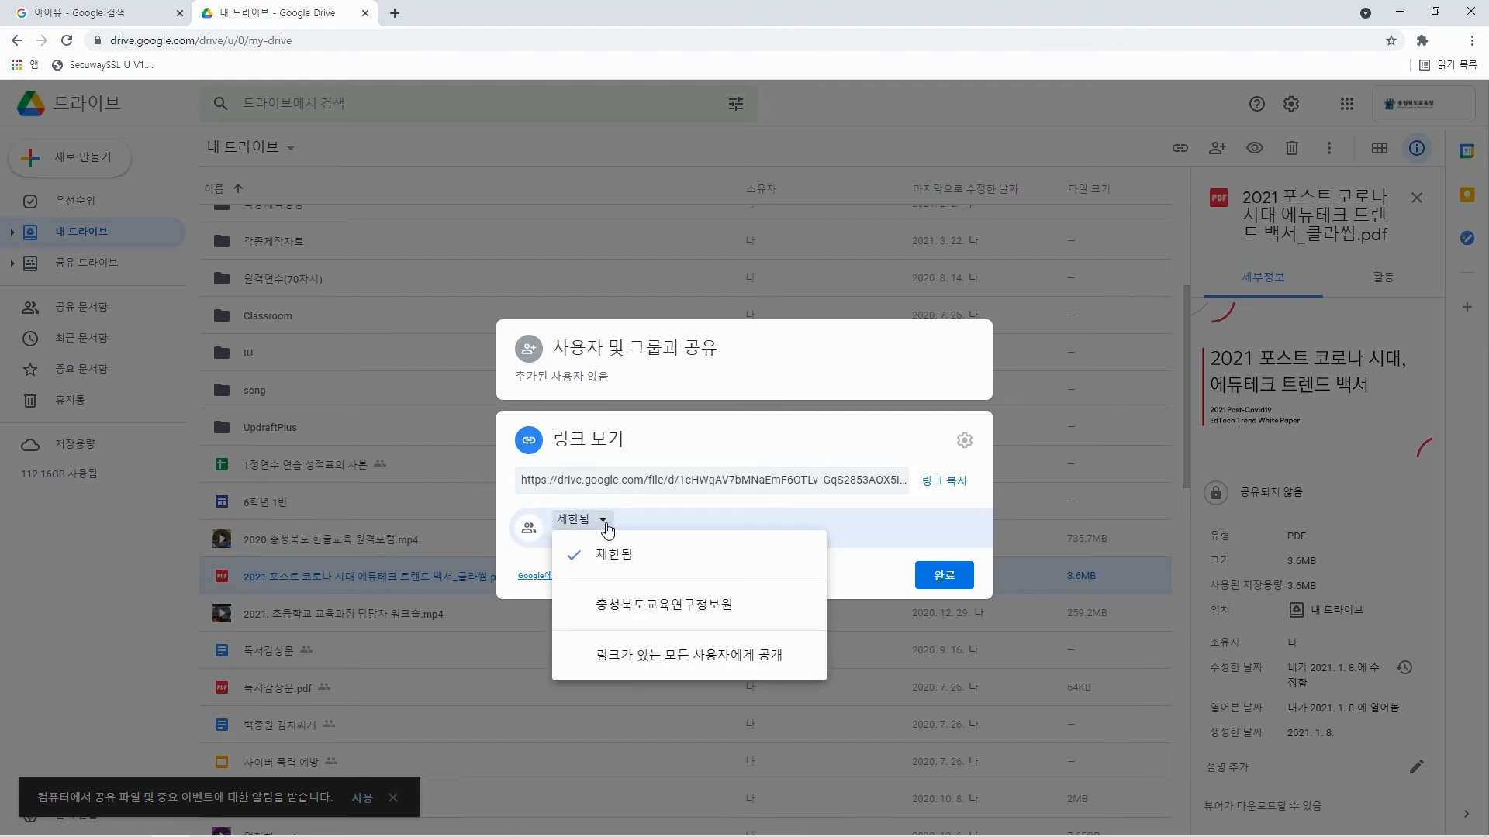
left_click(645, 559)
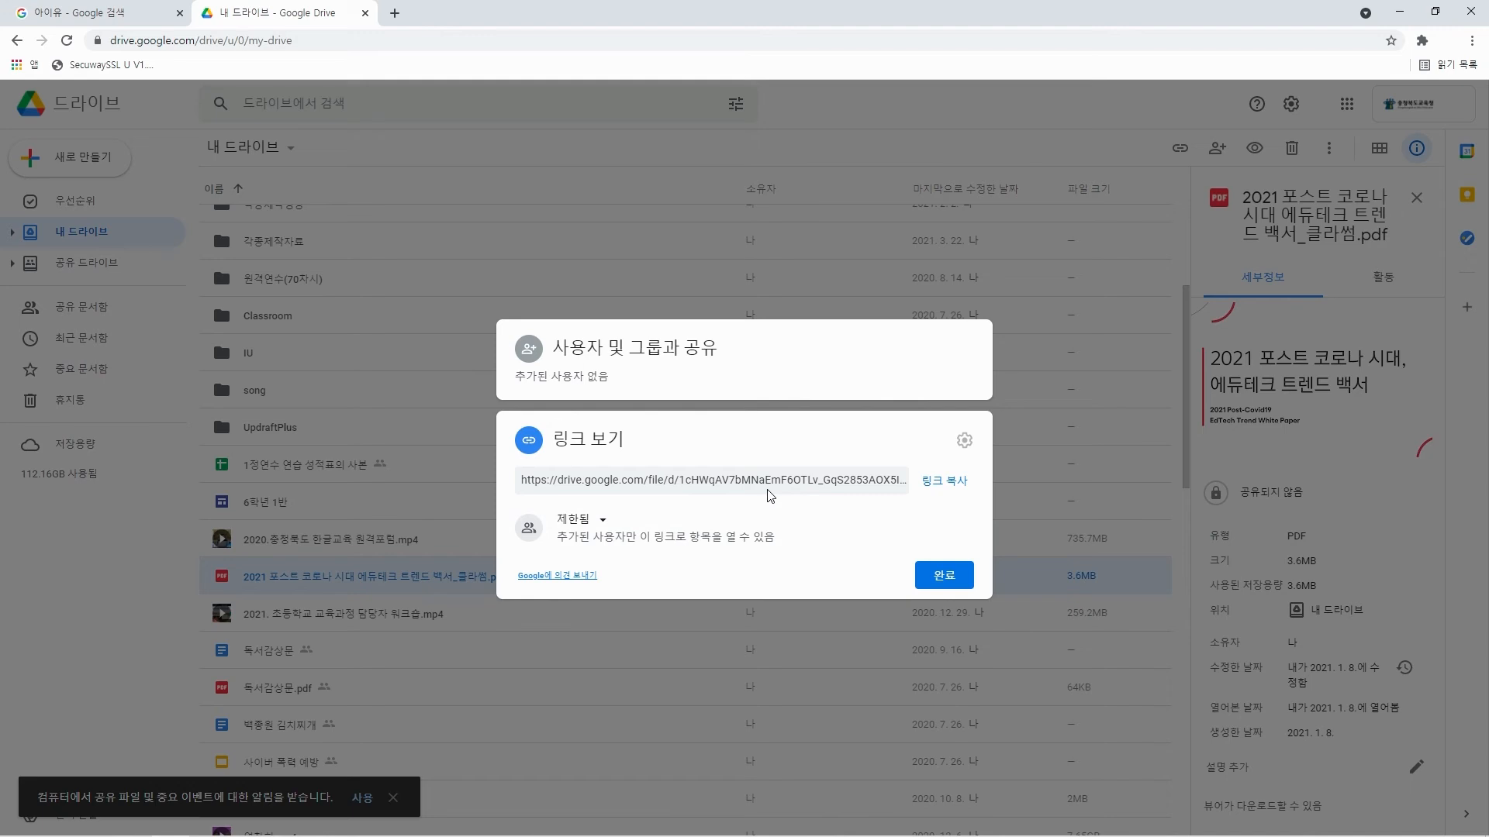
left_click(942, 482)
left_click(946, 578)
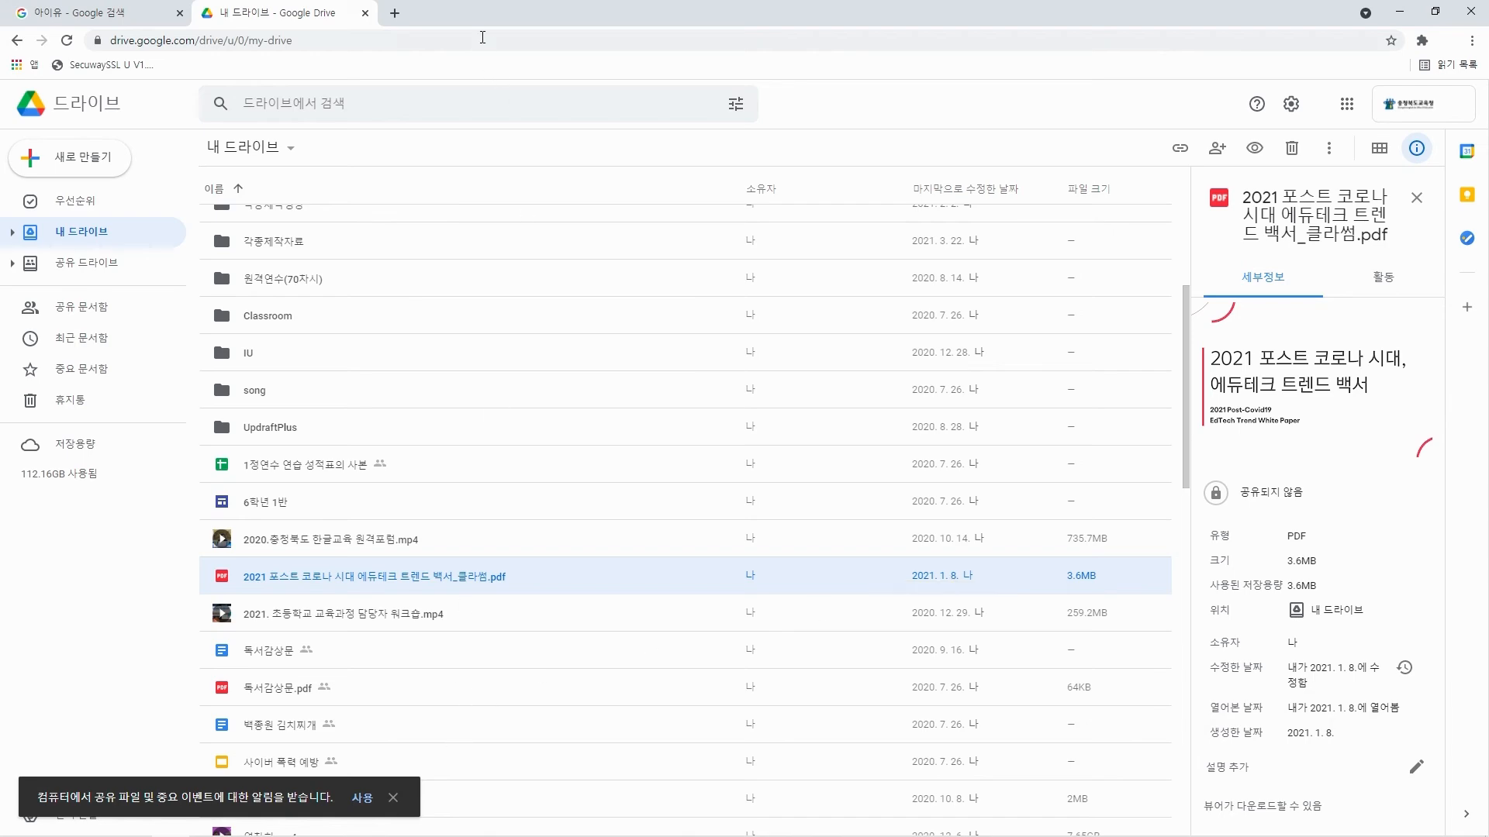
Test the copied Drive link in an incognito window and close that window.
key("ctrl+shift+n")
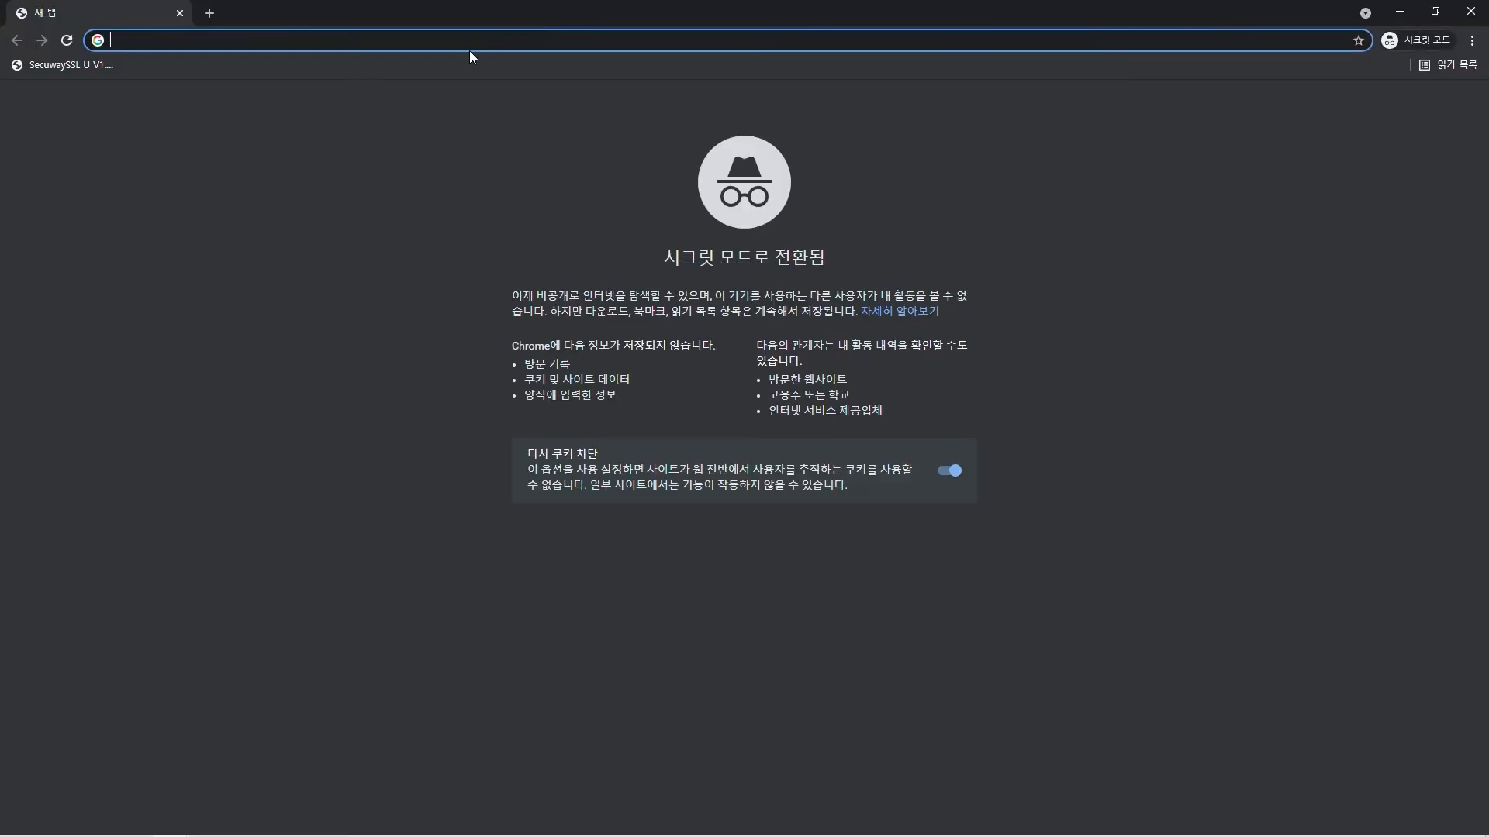
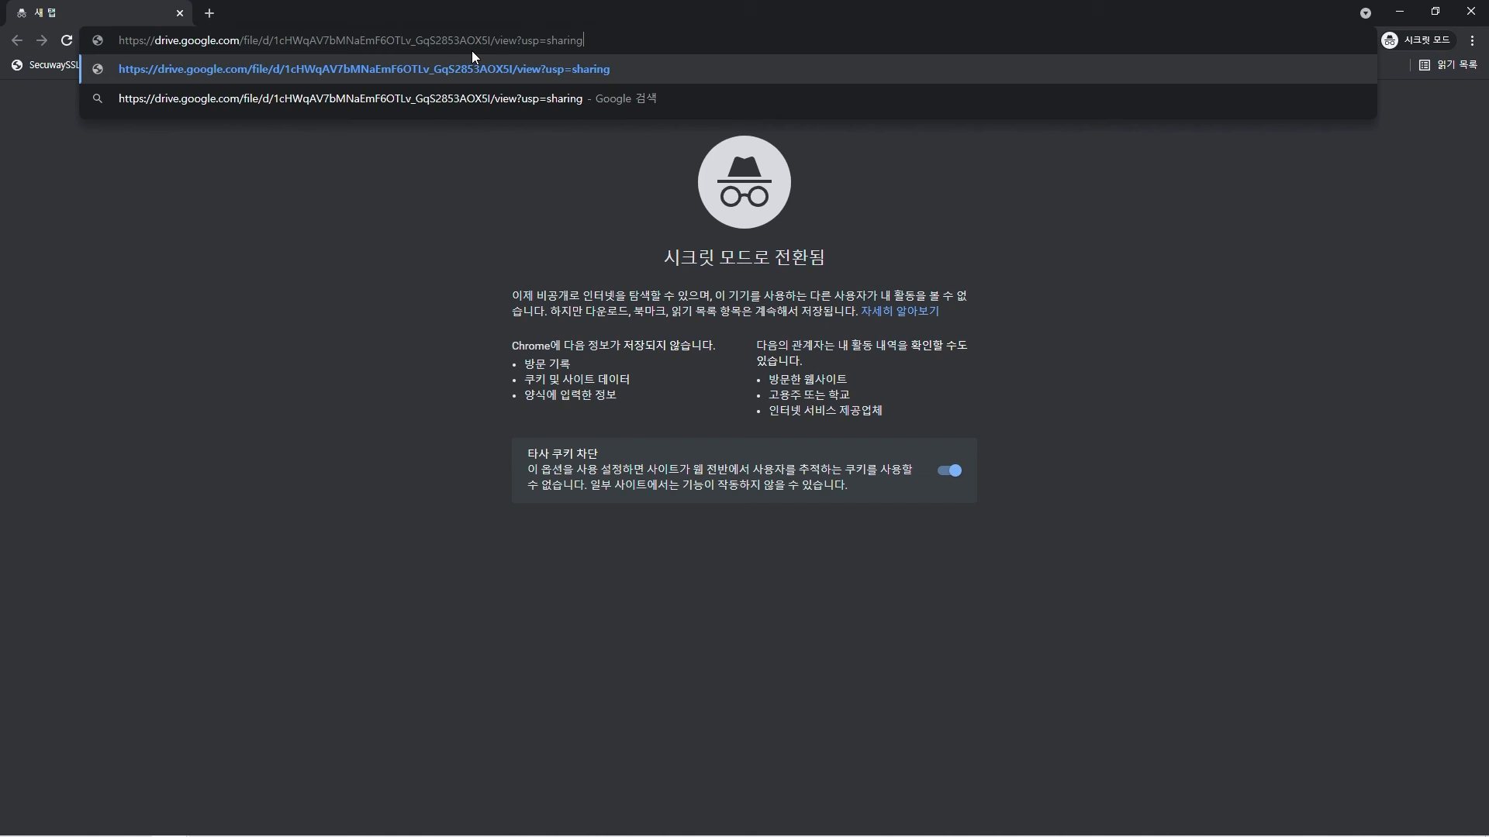
key("Return")
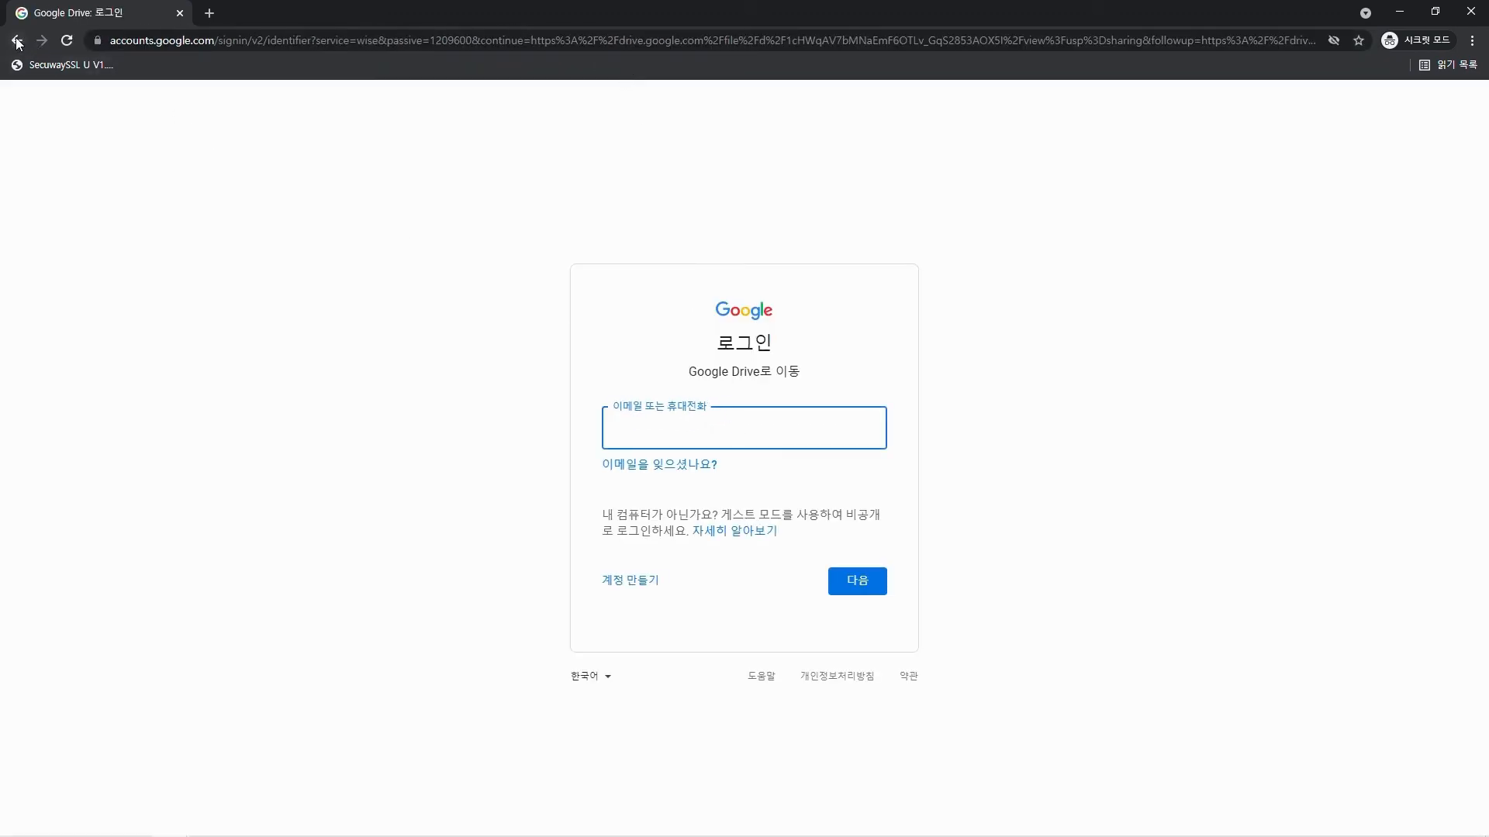
left_click(179, 14)
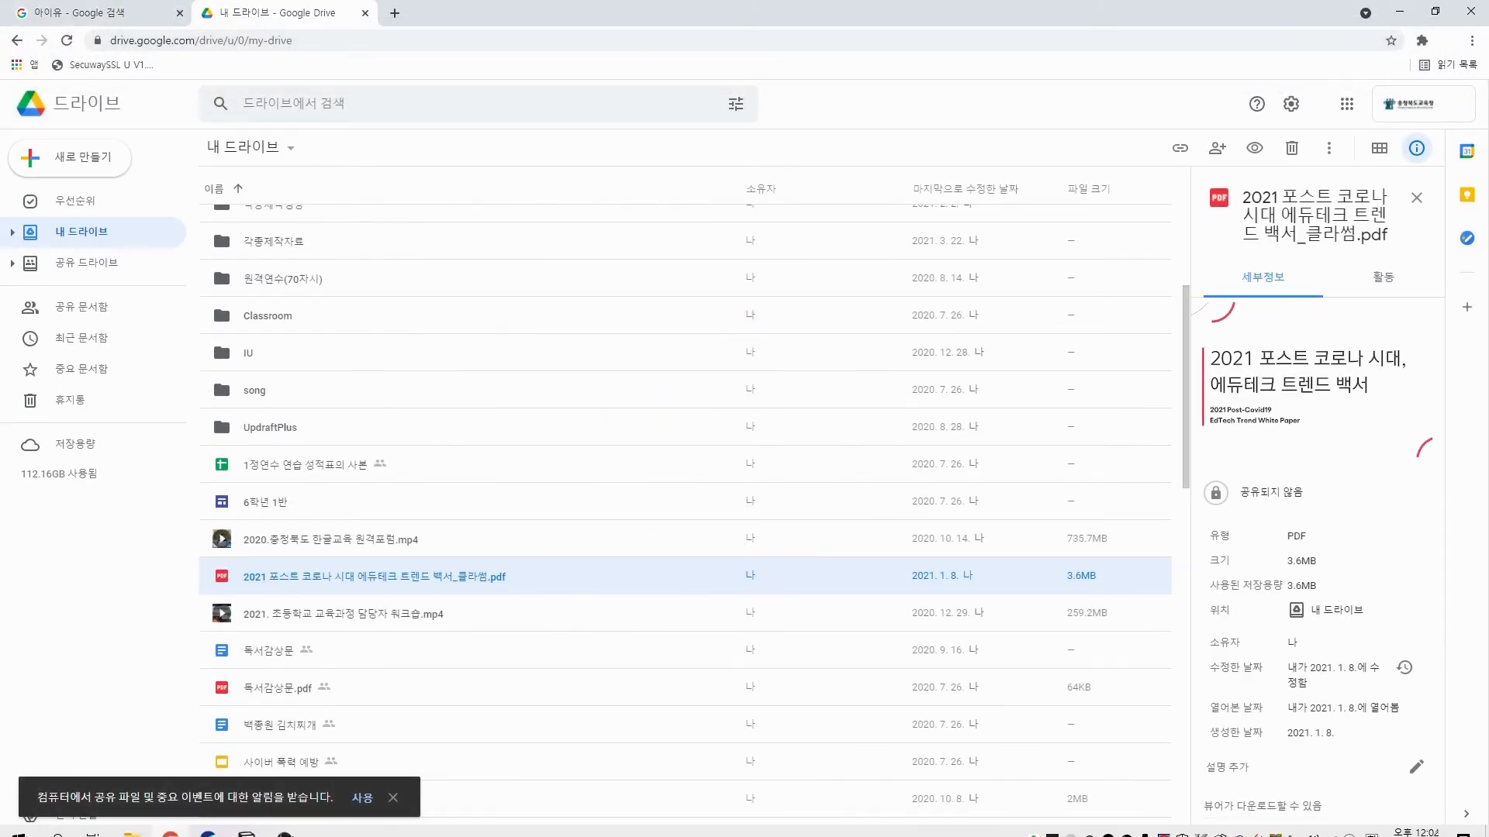
Switch to Notion and embed the copied Drive link as a file block under the heading 구글 드라이브 활용하기.
left_click(244, 828)
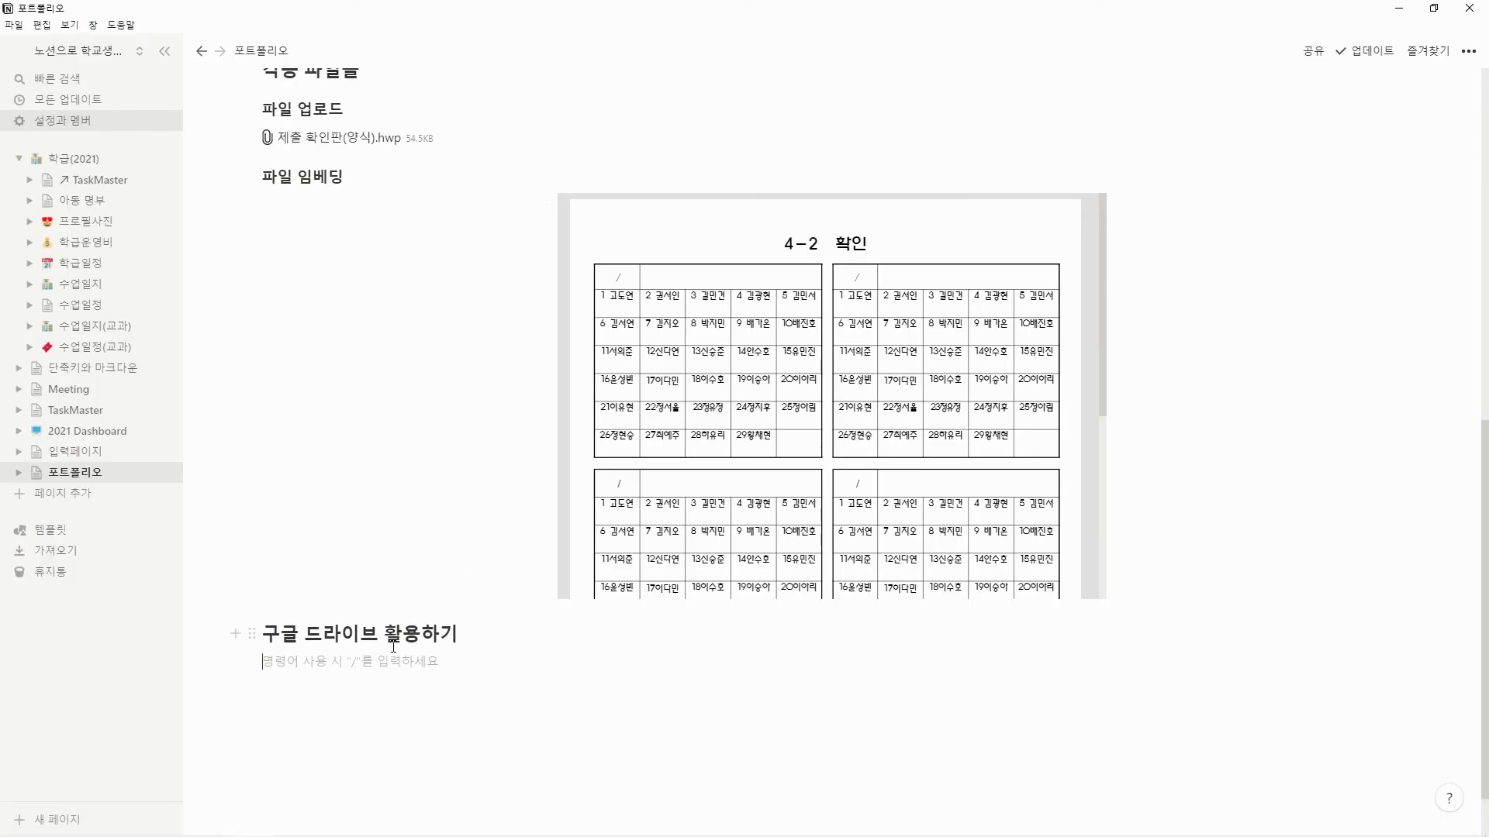
type("/")
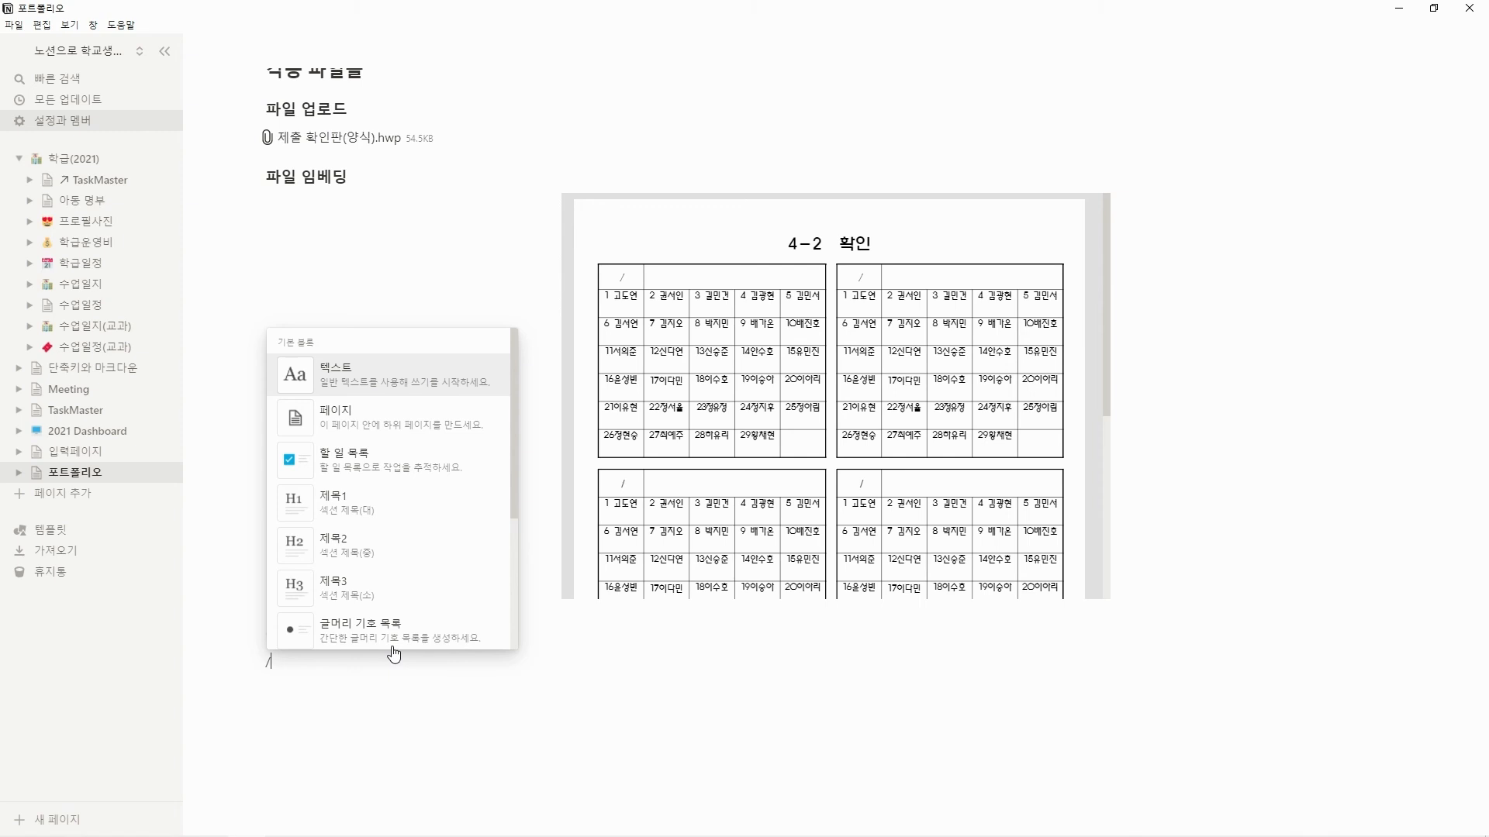
type("파일")
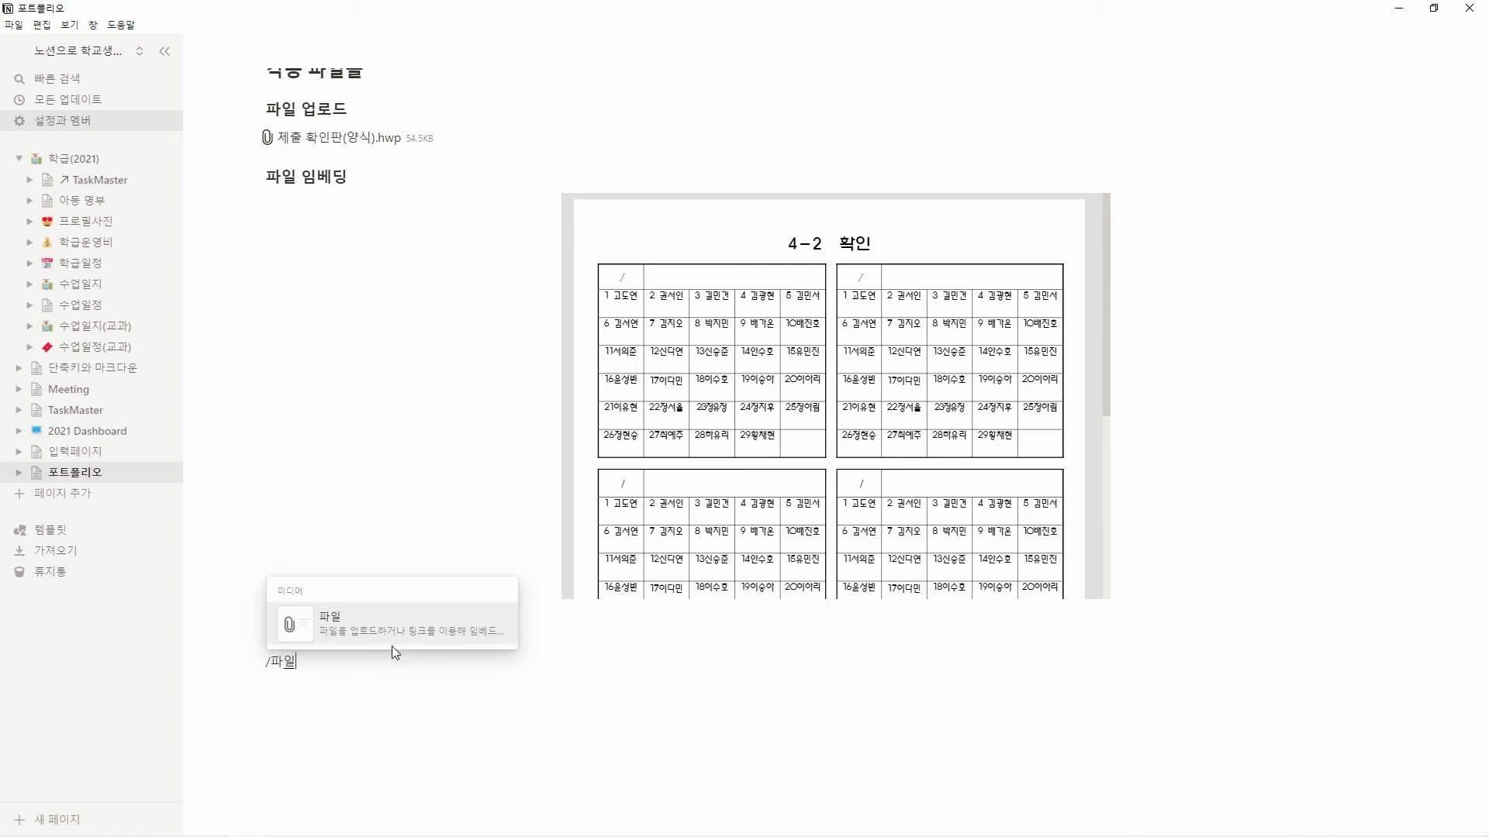
left_click(393, 619)
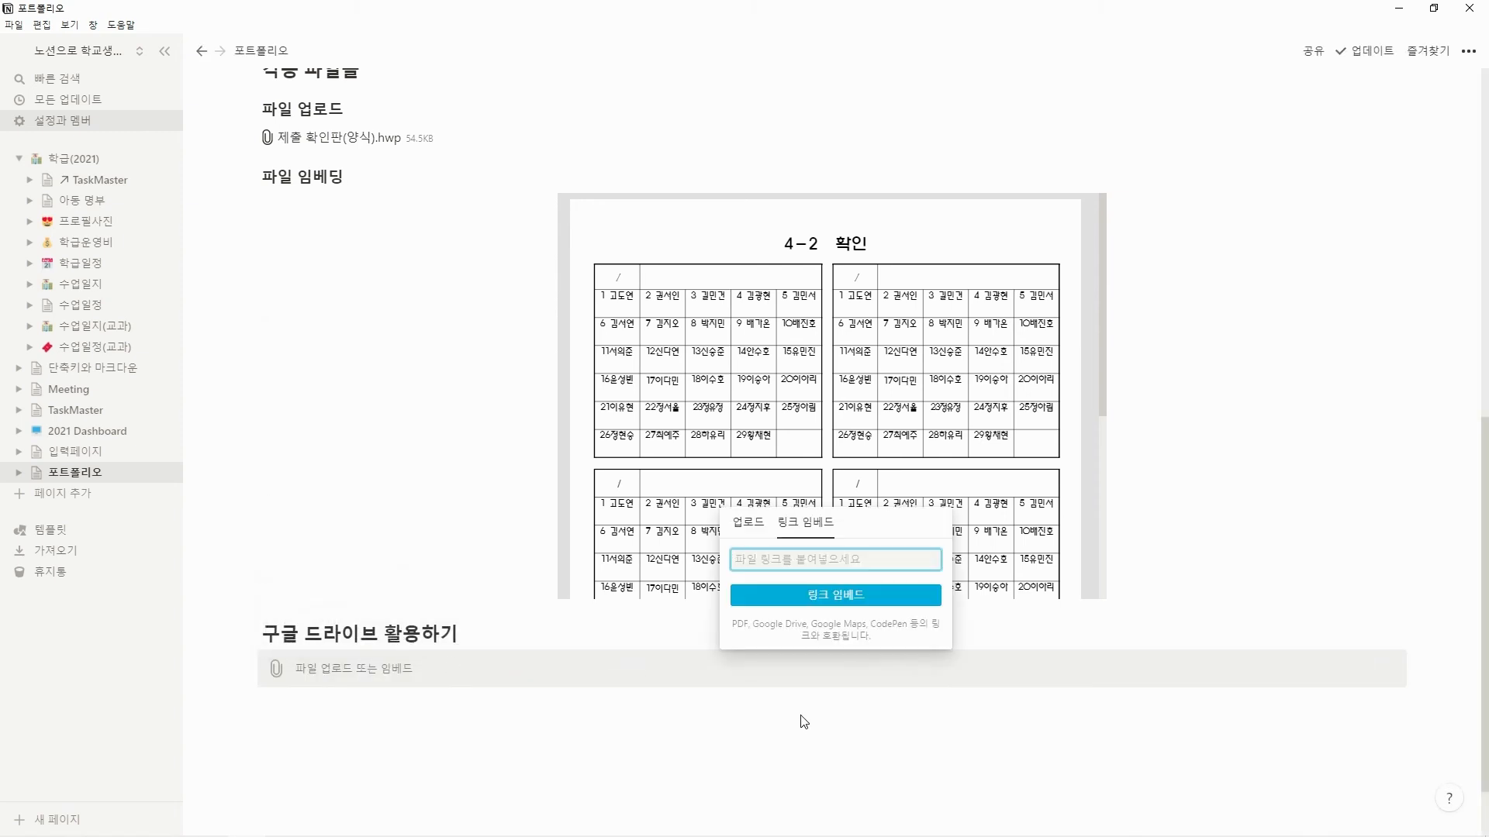
left_click(828, 558)
key("ctrl+v")
left_click(833, 595)
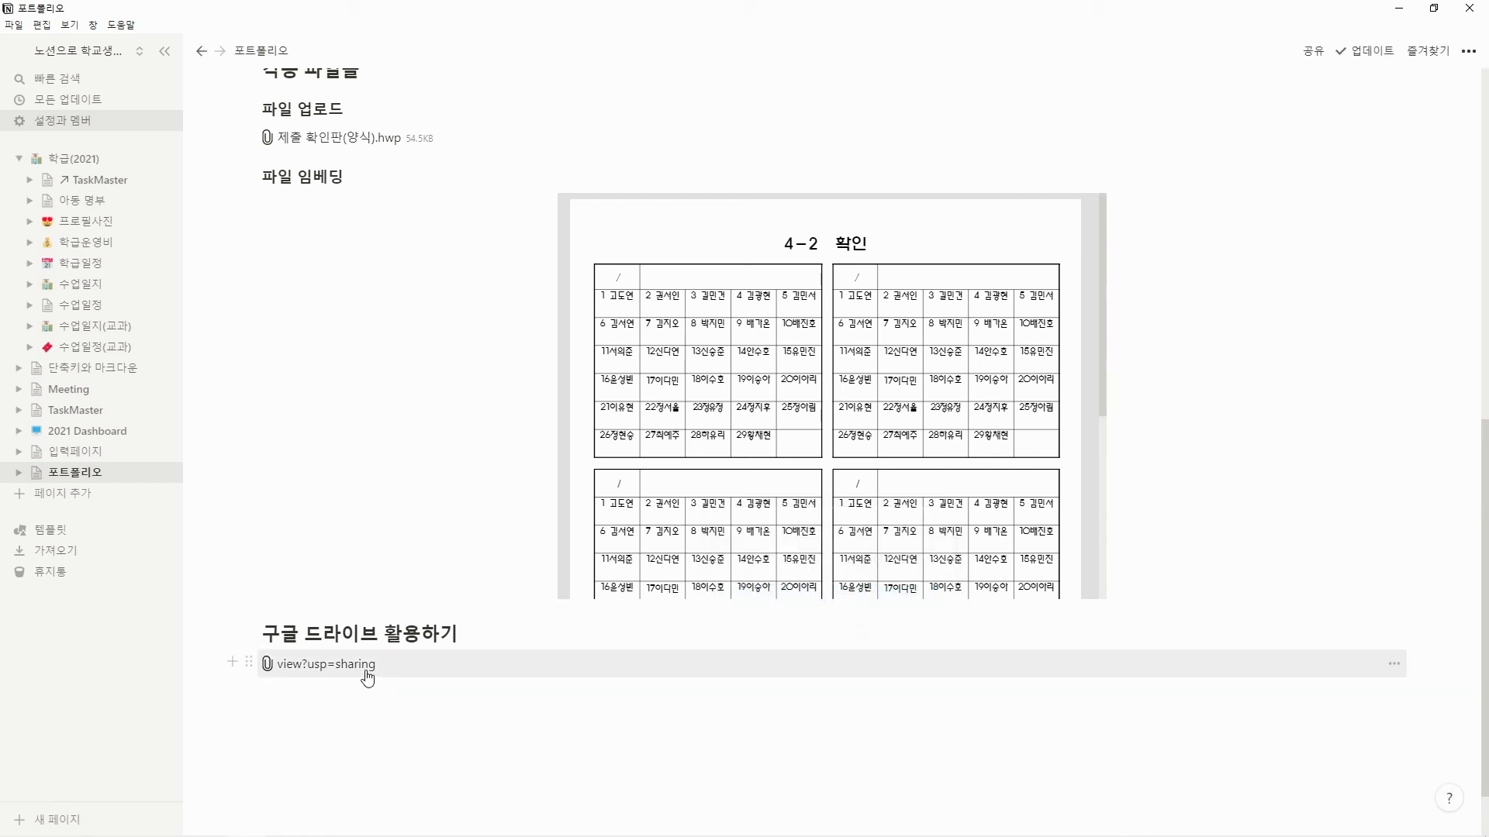
Rename the embedded Drive file block to "에듀테크 트랜드 백서".
left_click(249, 664)
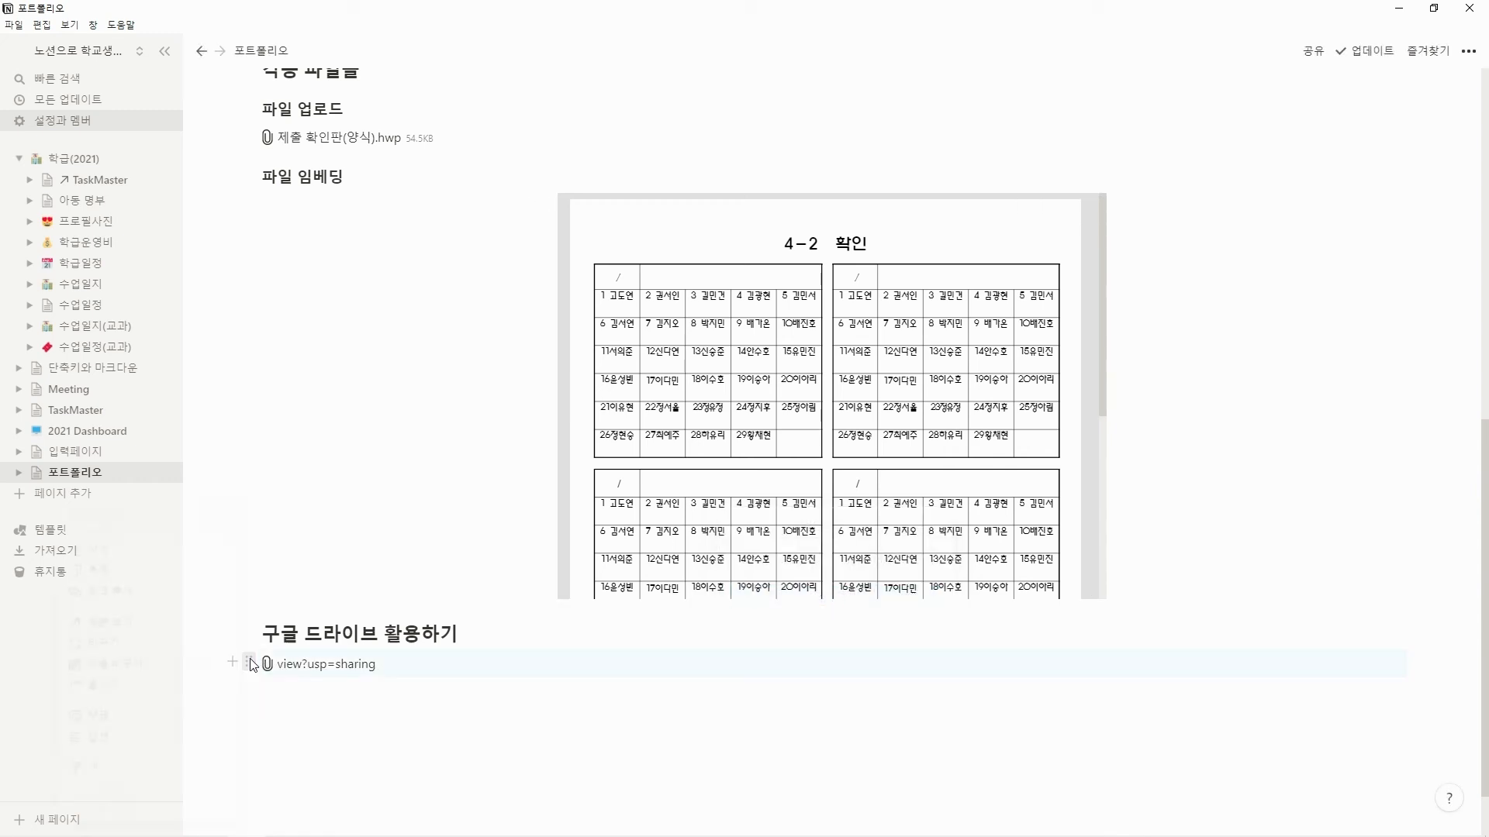
left_click(250, 663)
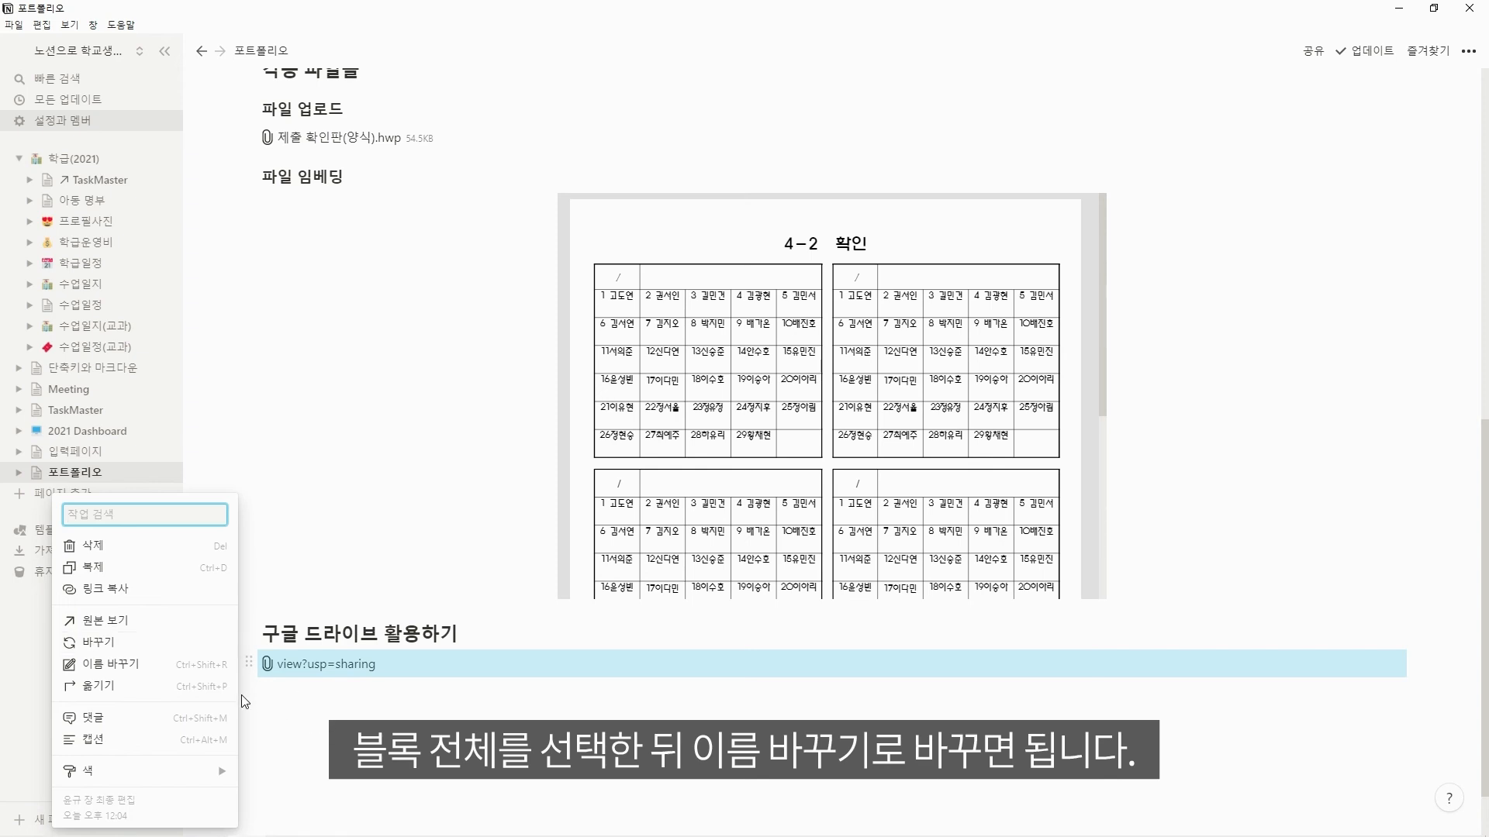
left_click(194, 665)
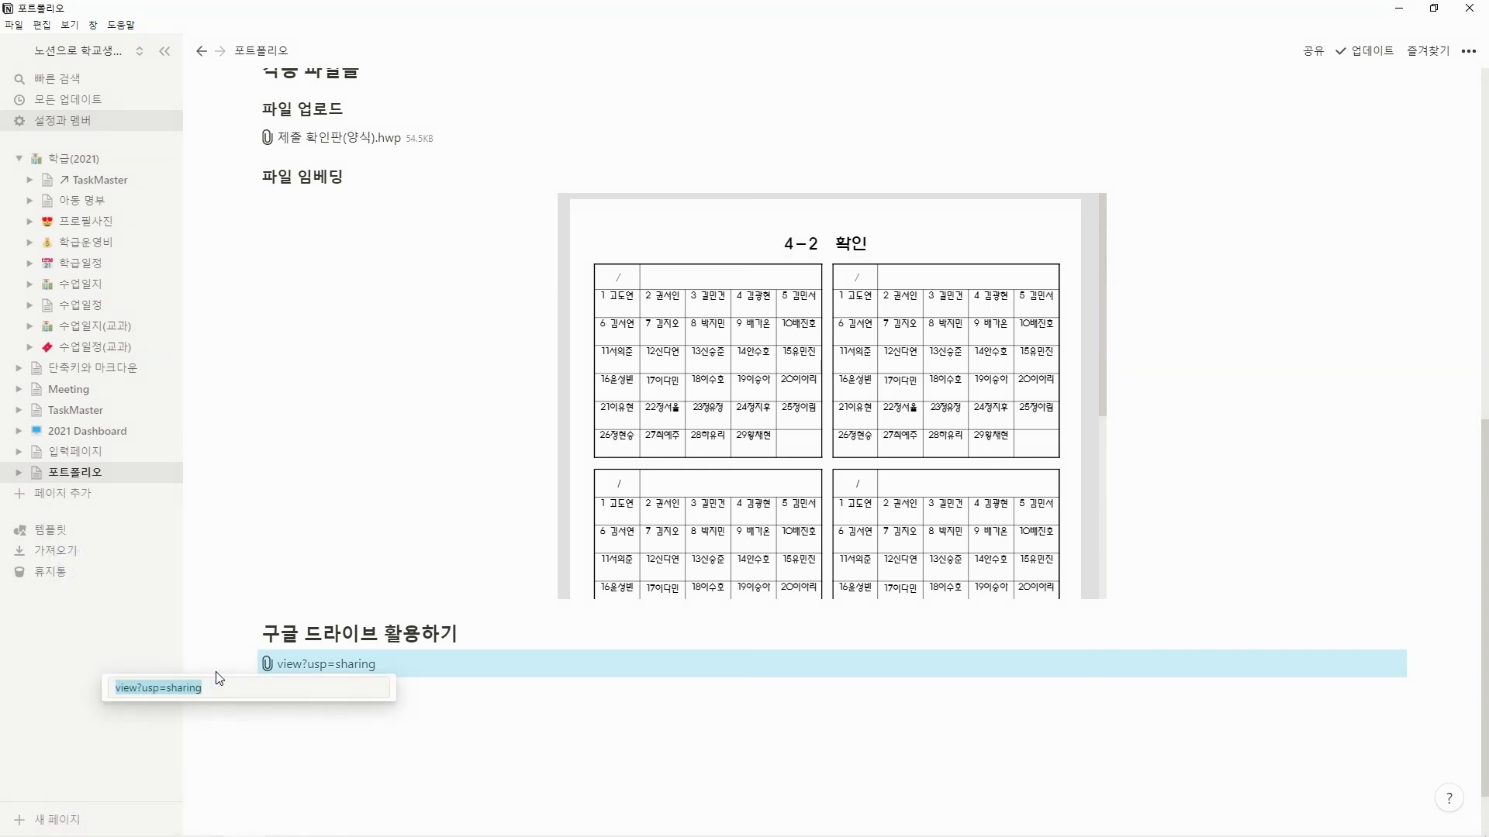
type("dpeb")
key("BackSpace")
key("BackSpace")
key("BackSpace")
key("BackSpace")
type("엗듀테크 트랜")
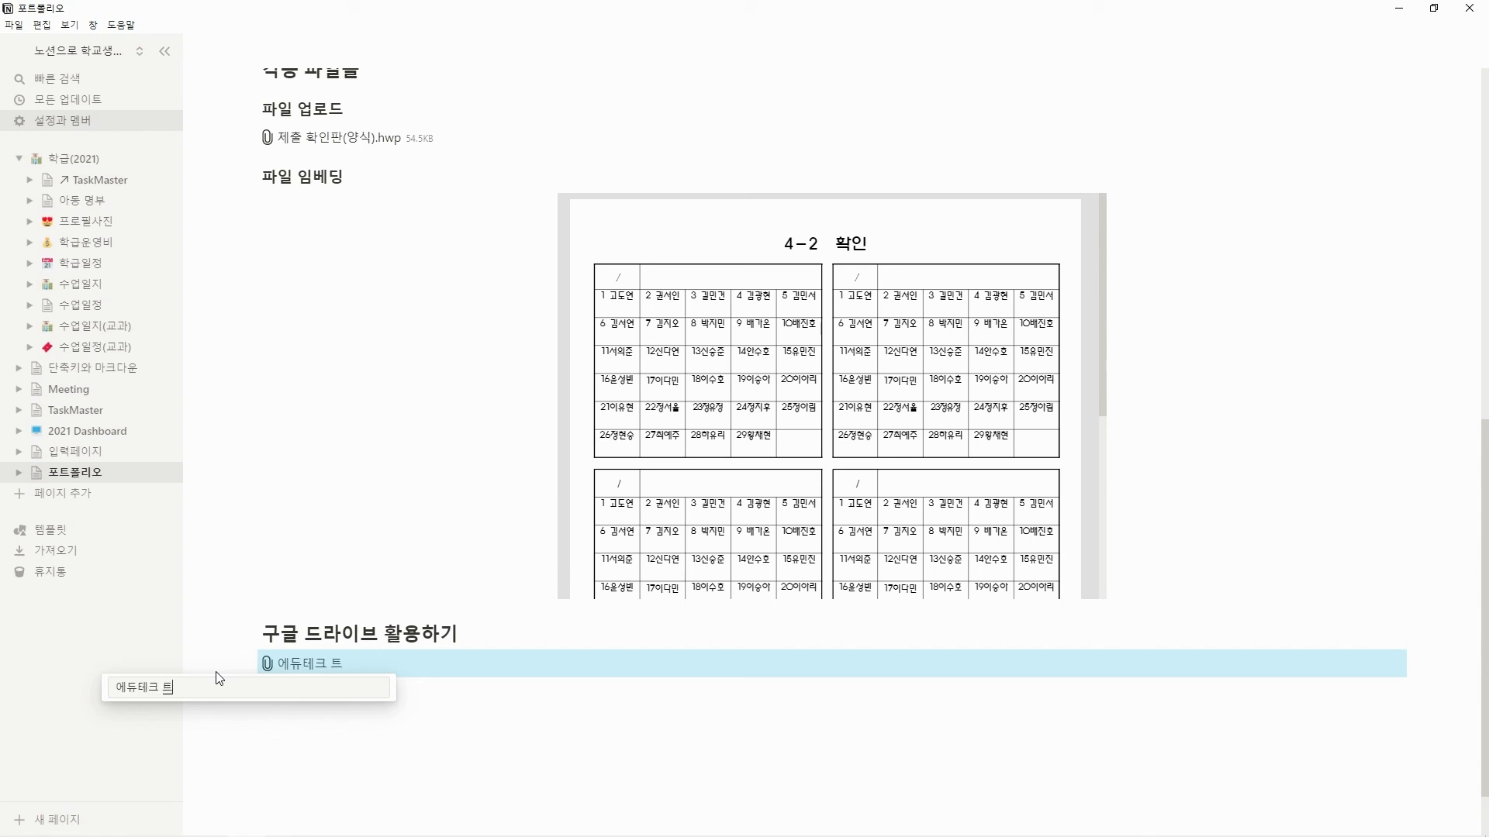
type("드 백서")
key("Return")
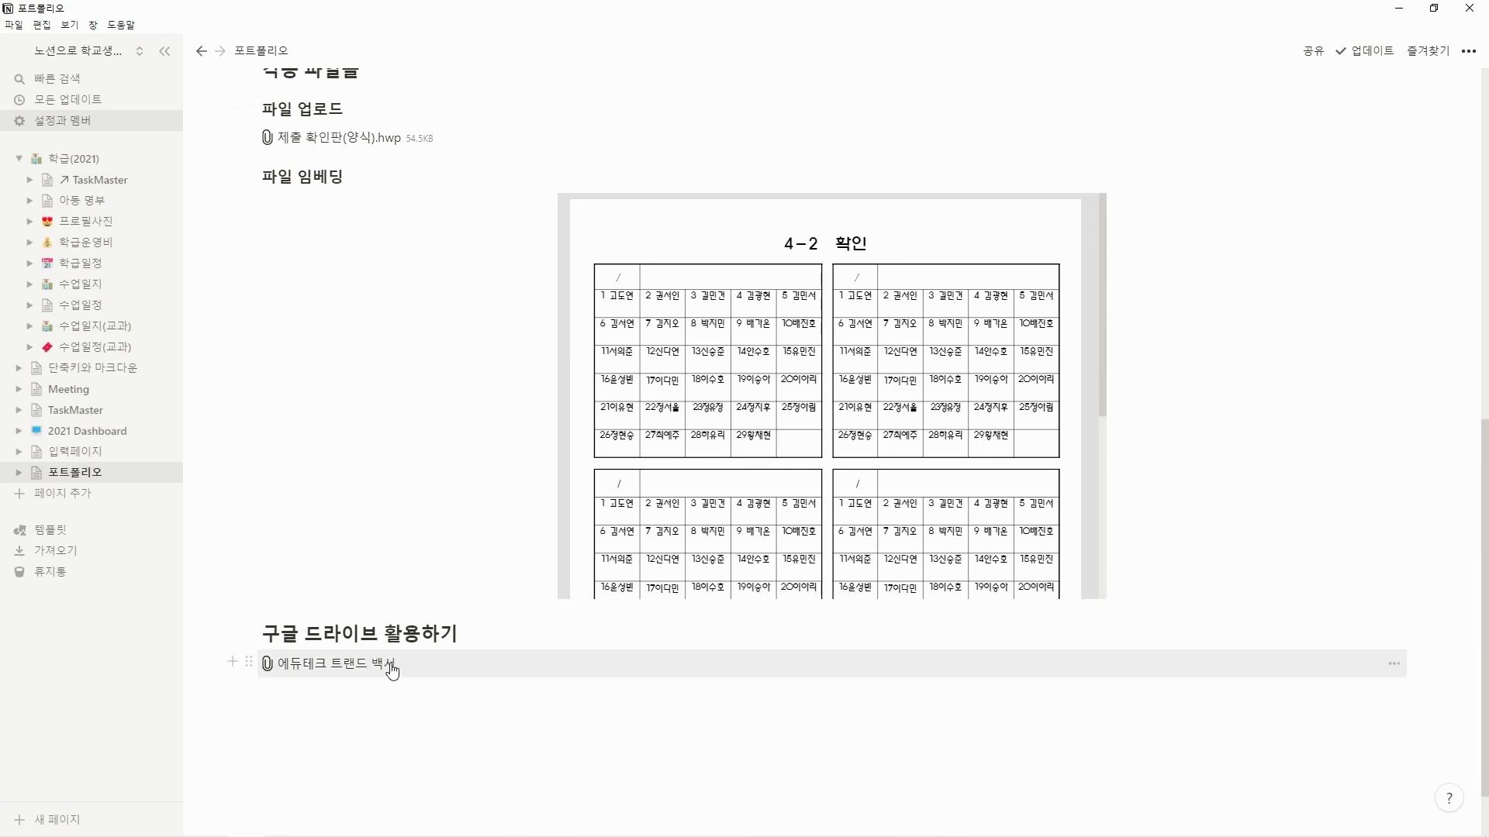
Close the Google Drive browser window, then test the 에듀테크 트랜드 백서 link by opening the PDF and closing it again.
mouse_move(324, 835)
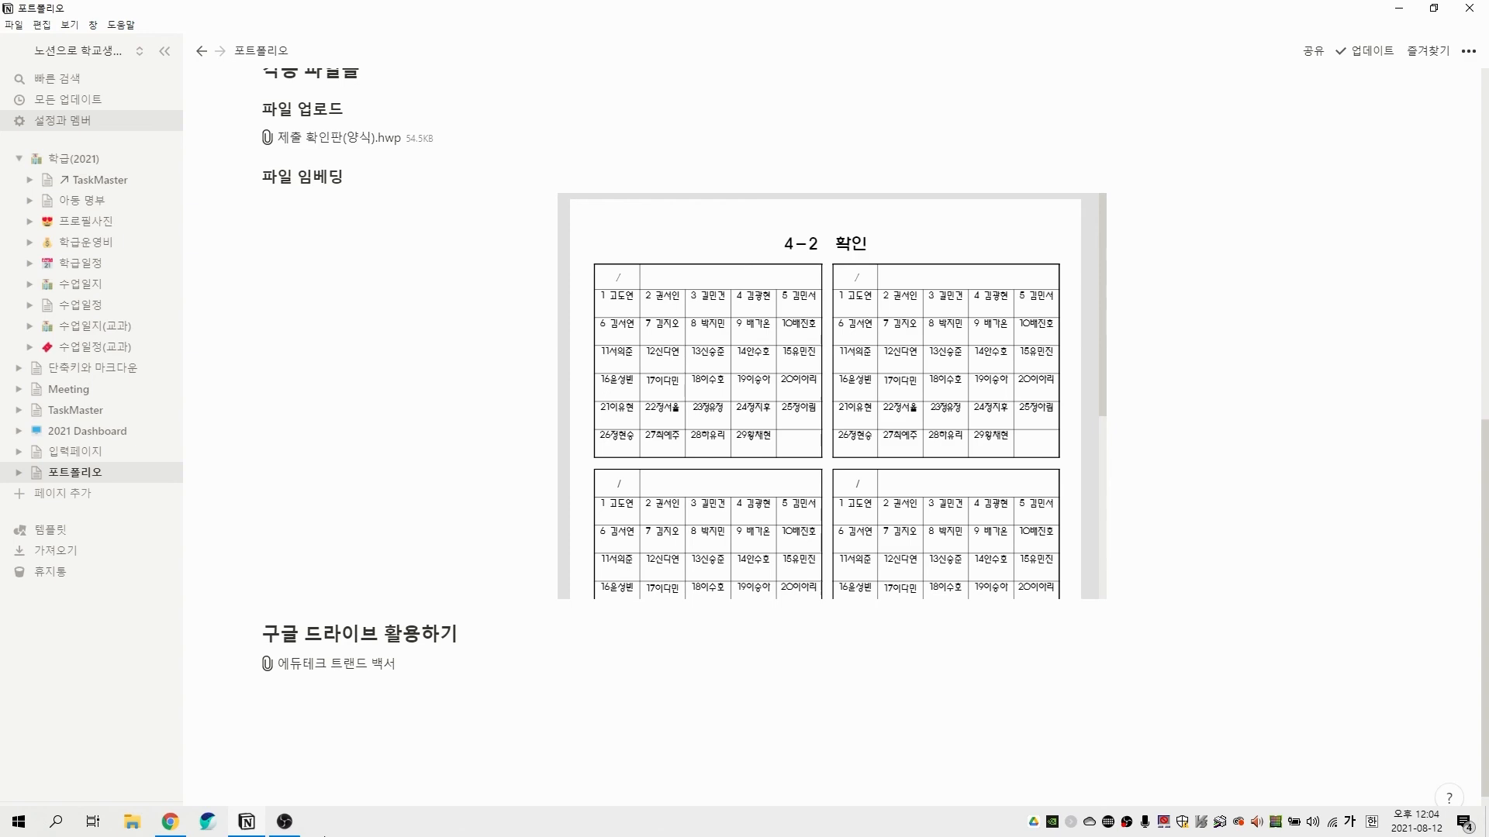
mouse_move(182, 827)
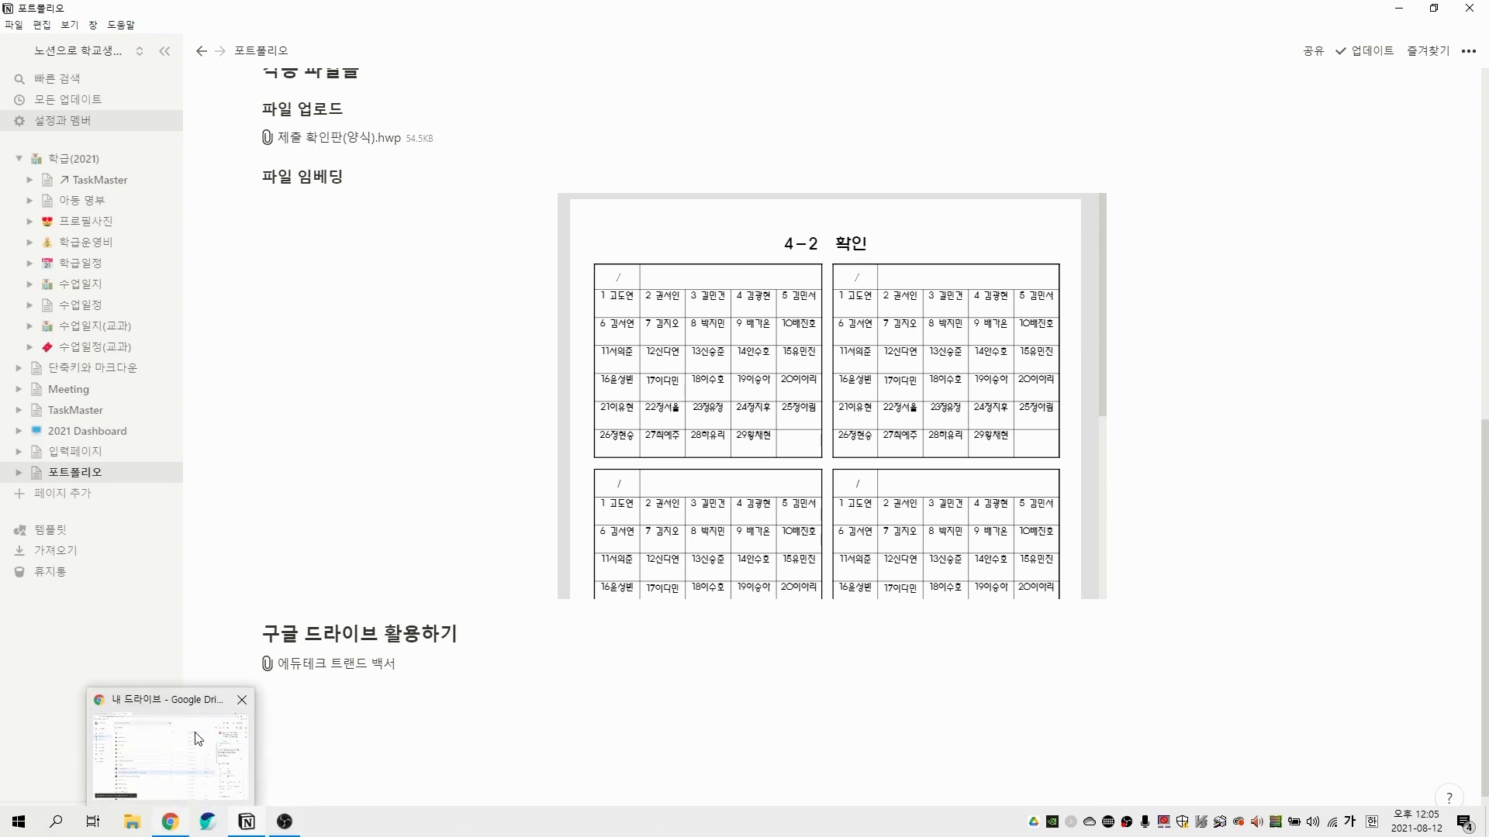
mouse_move(241, 701)
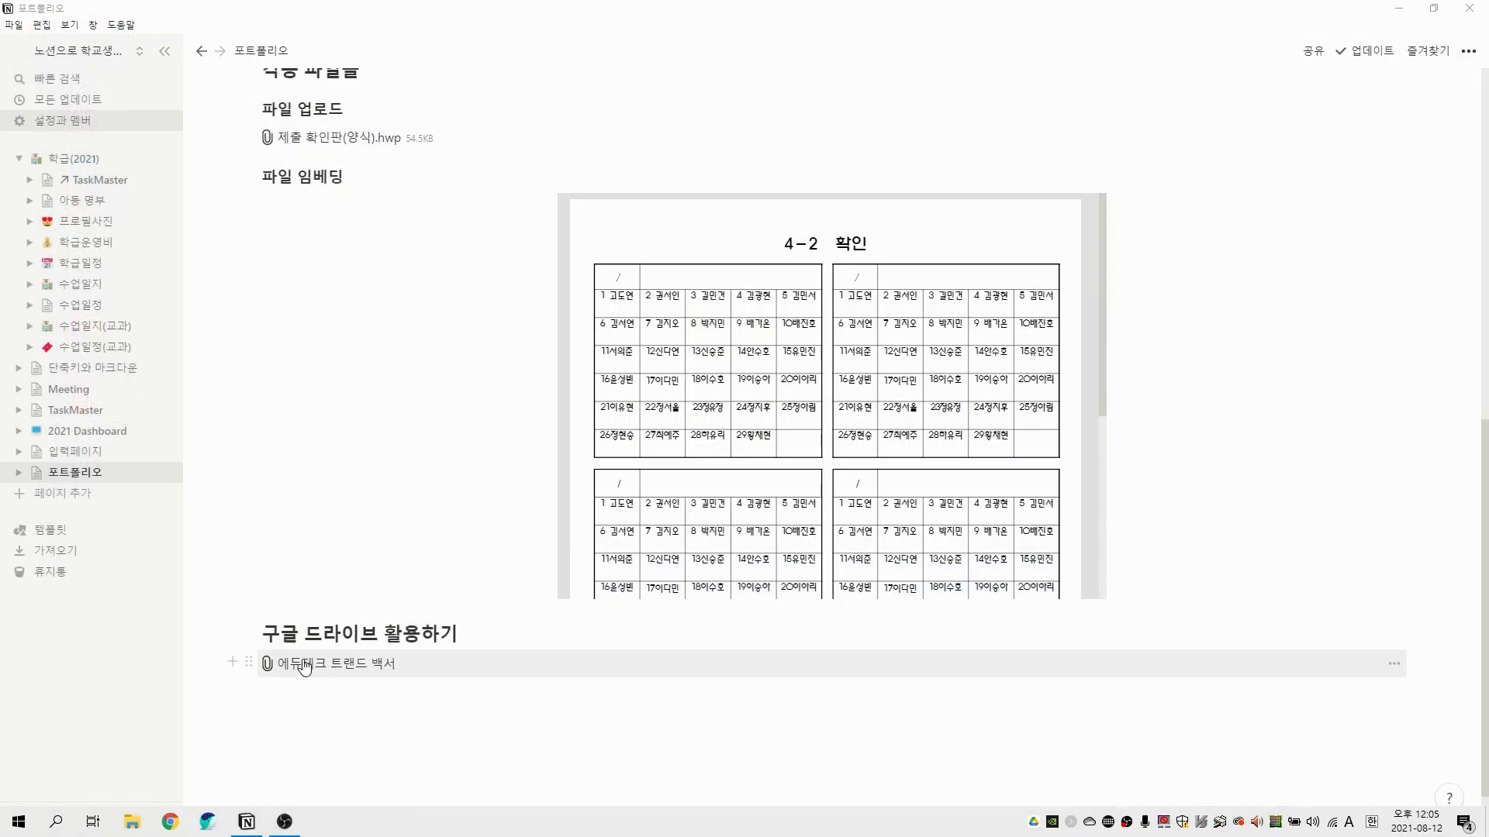
left_click(307, 668)
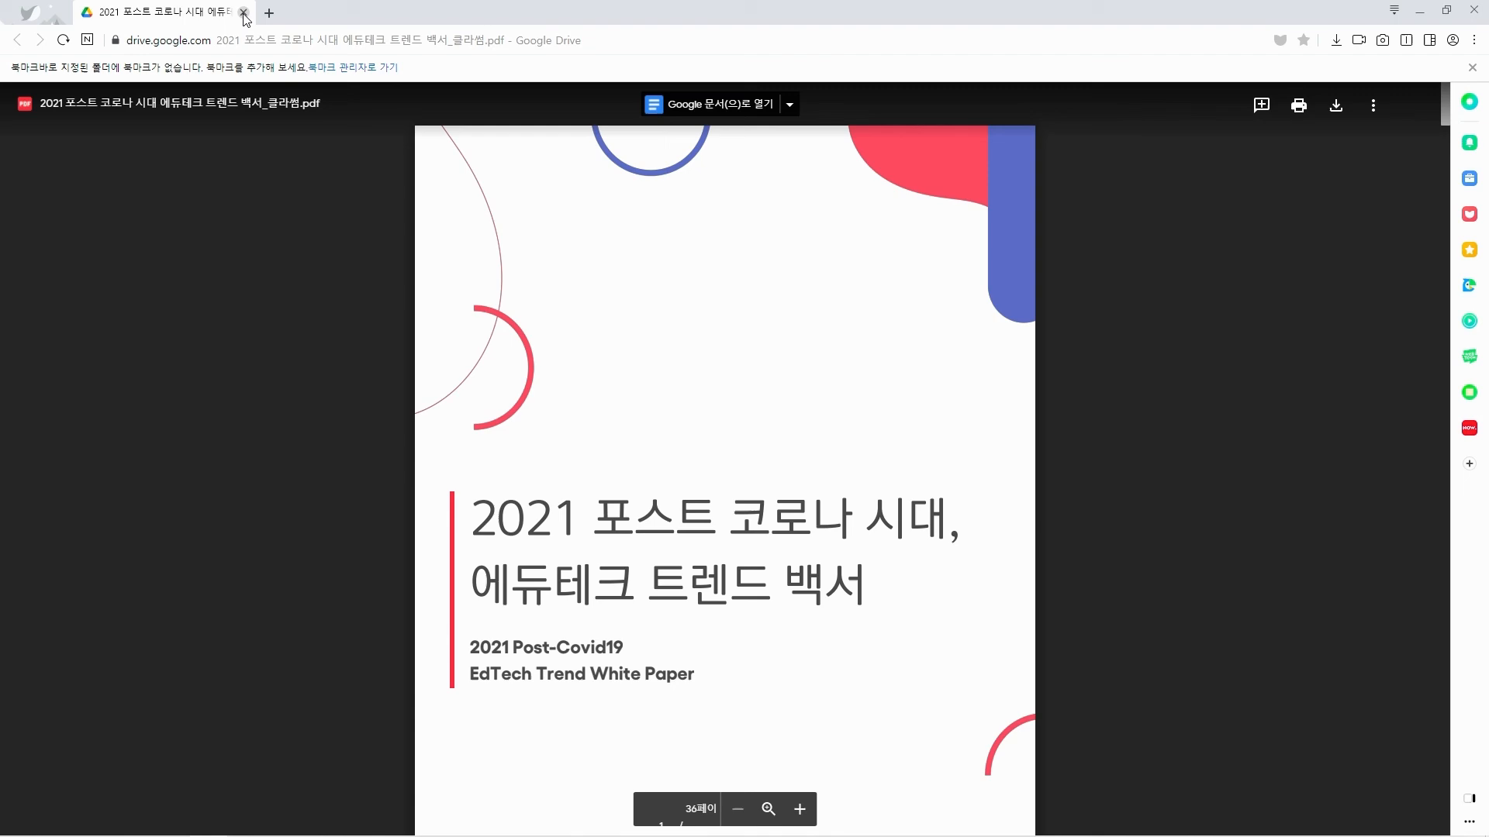
left_click(244, 12)
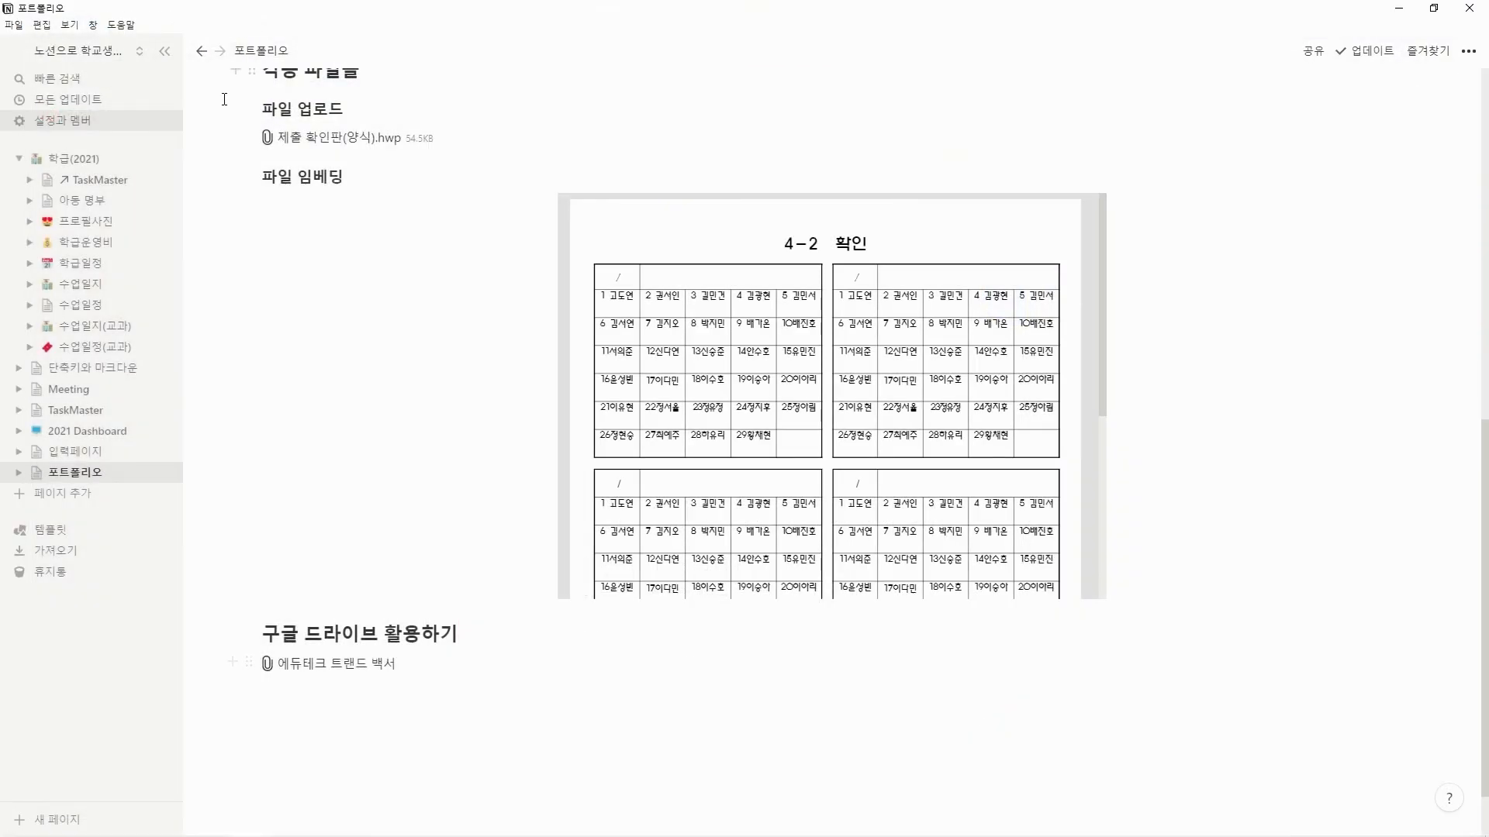
Check the Google Drive account connection under 연결된 앱 in the workspace settings and close the settings.
left_click(46, 122)
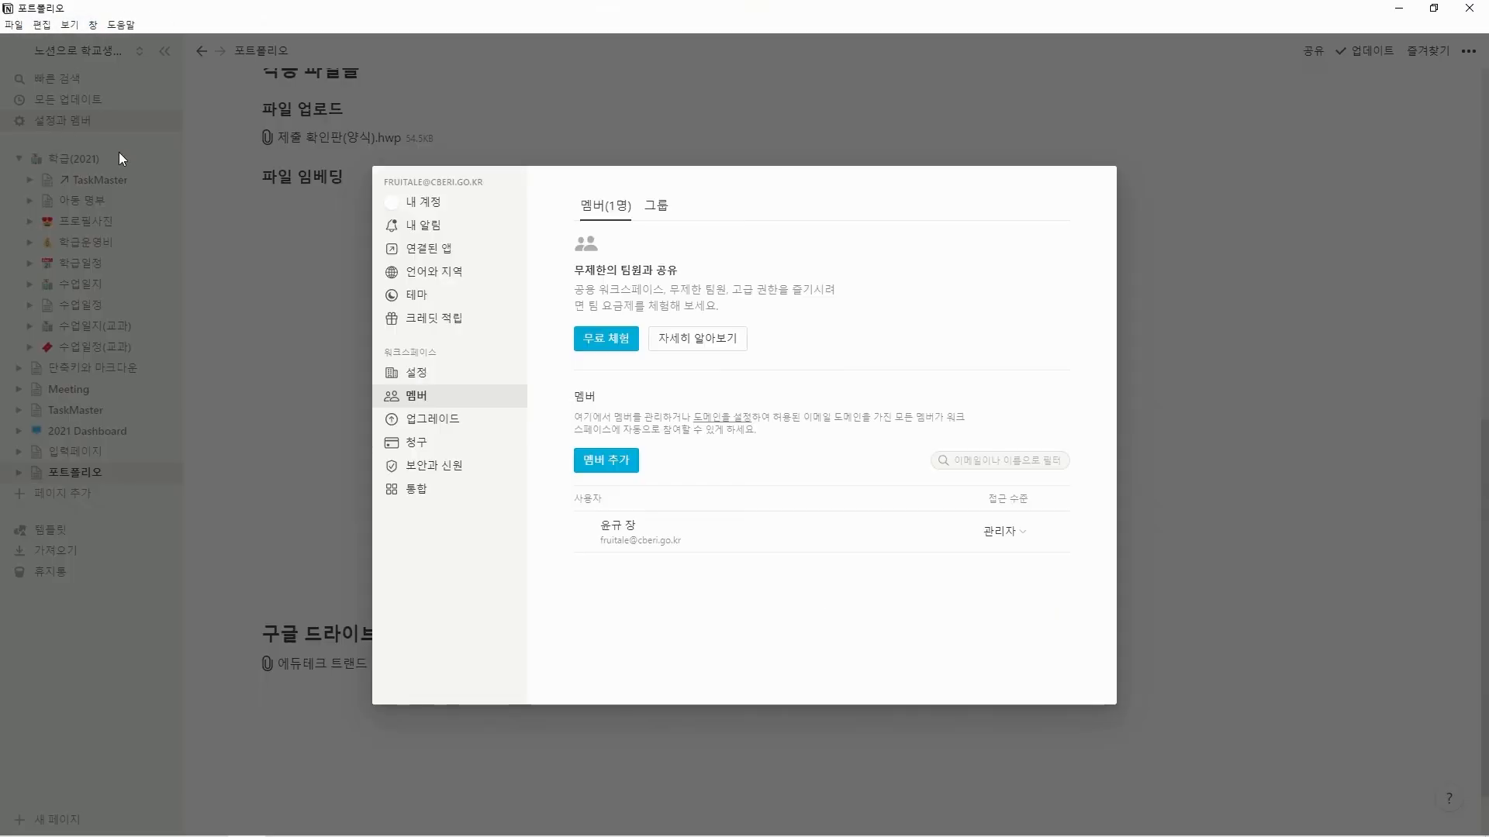
left_click(411, 248)
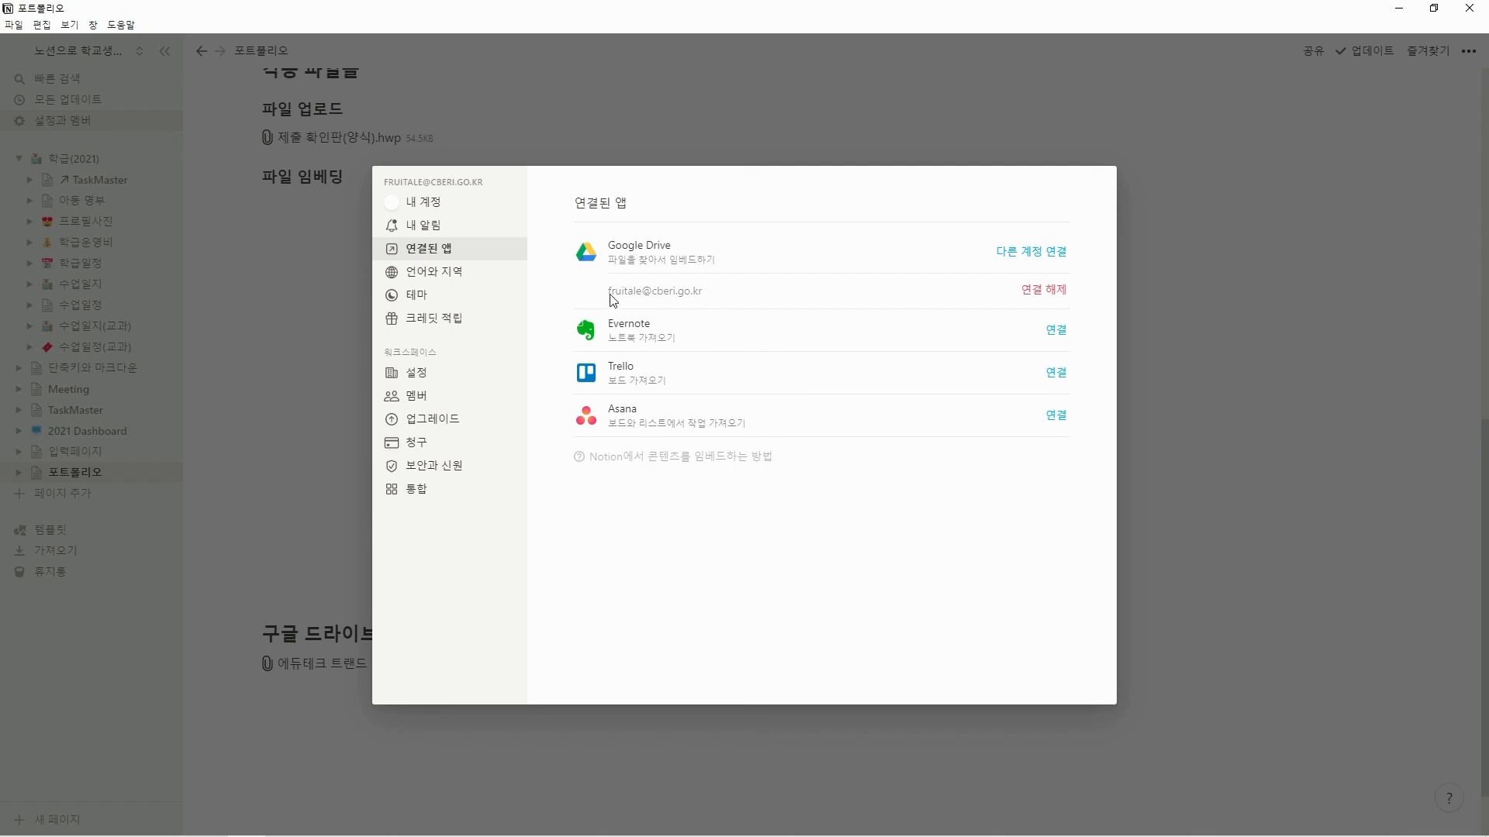
left_click(1236, 417)
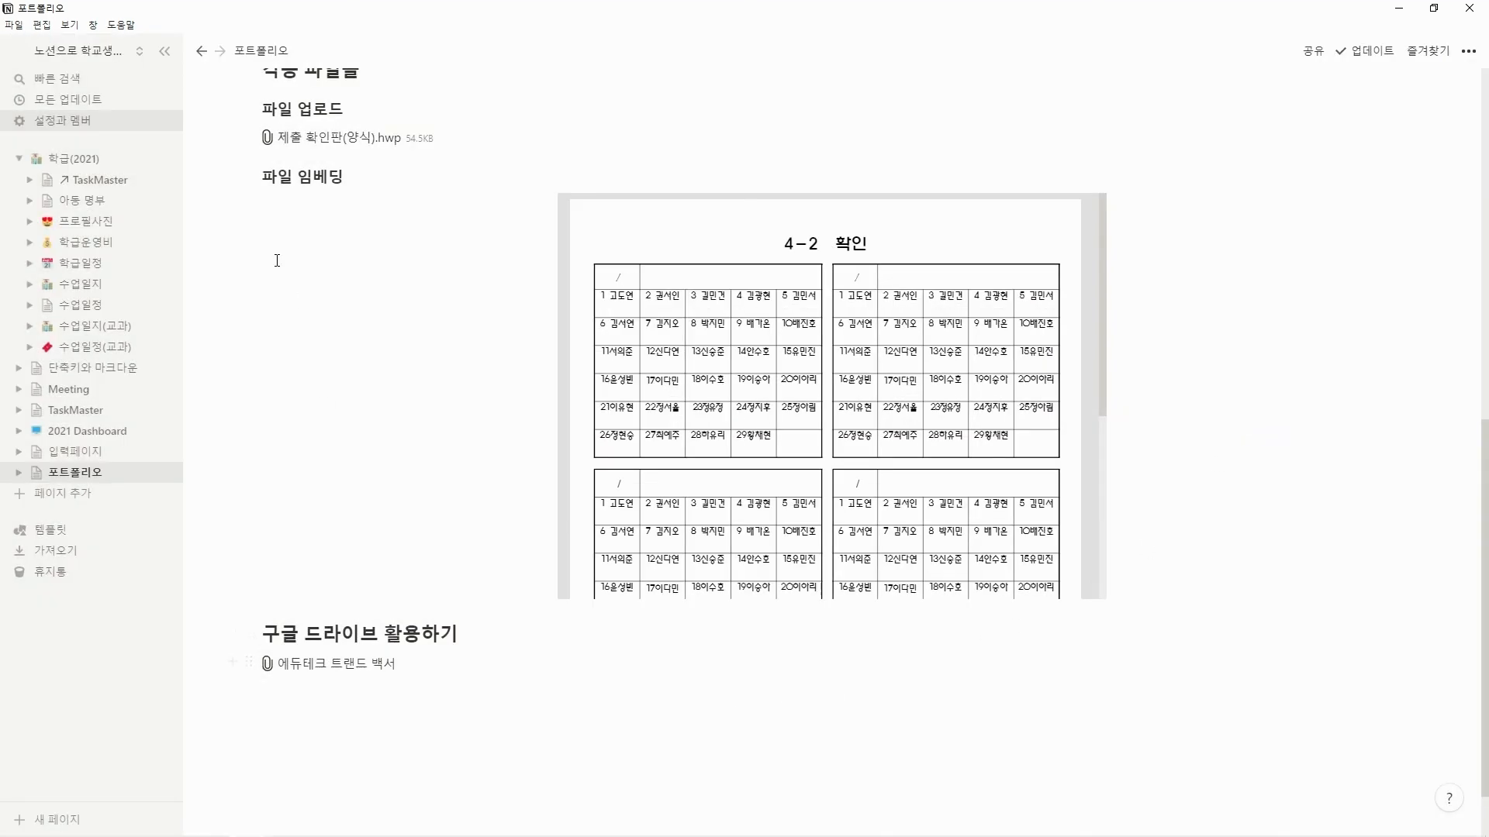